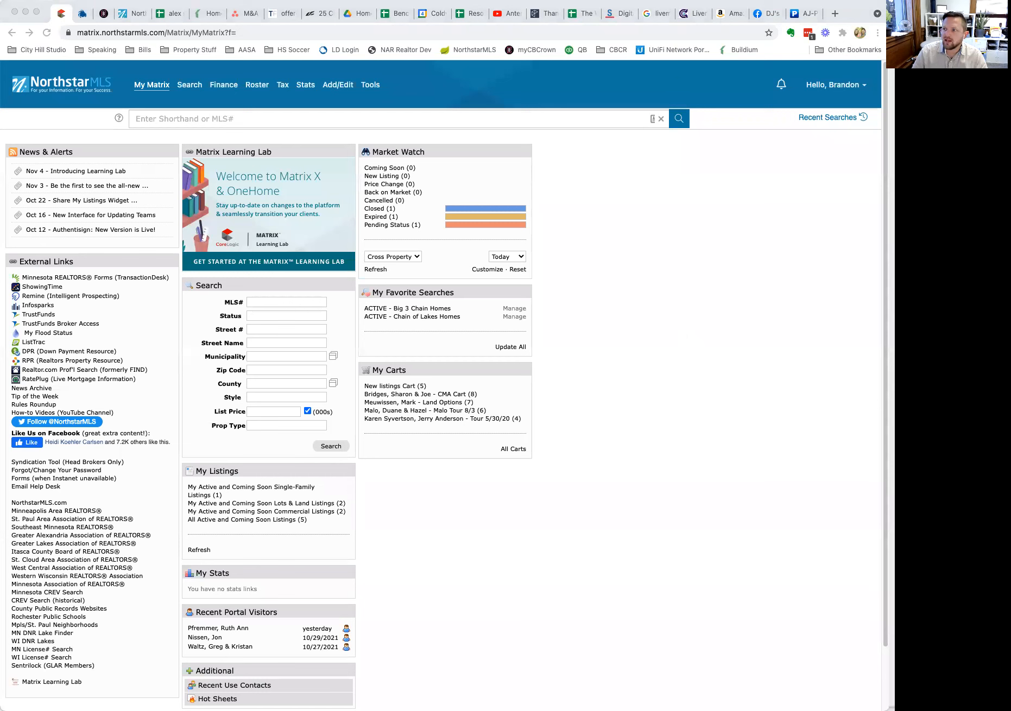
Switch to the NorthstarMLS Matrix home dashboard window.
key("super+Tab")
key("super+Tab")
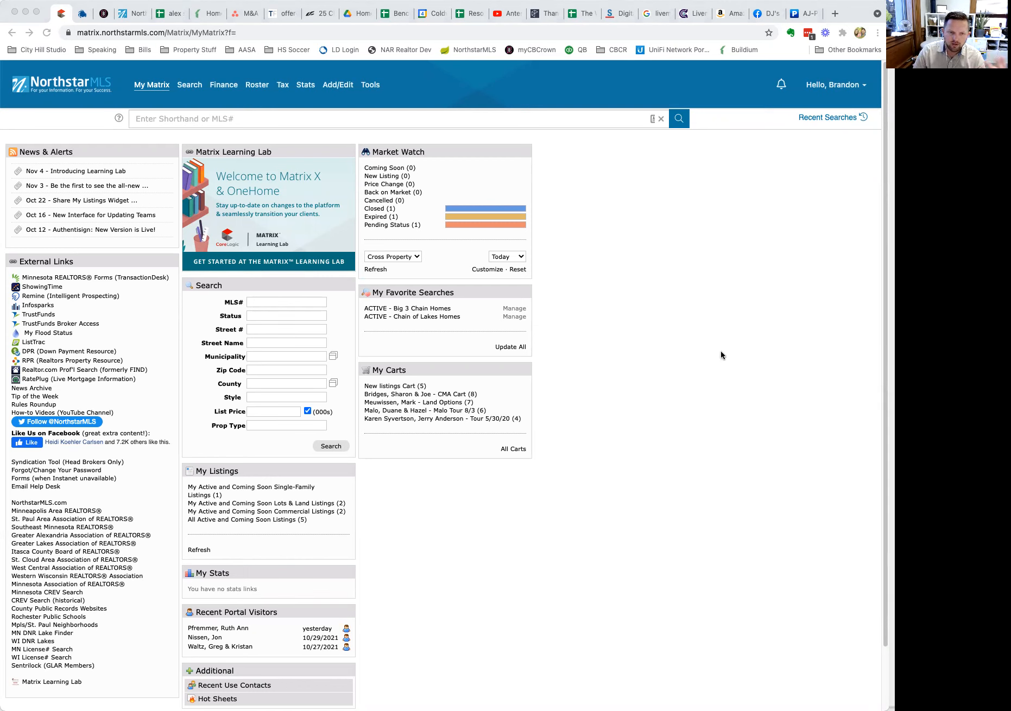
Launch TransactionDesk-Minnesota REALTORS® Forms from the Matrix Tools menu.
mouse_move(379, 88)
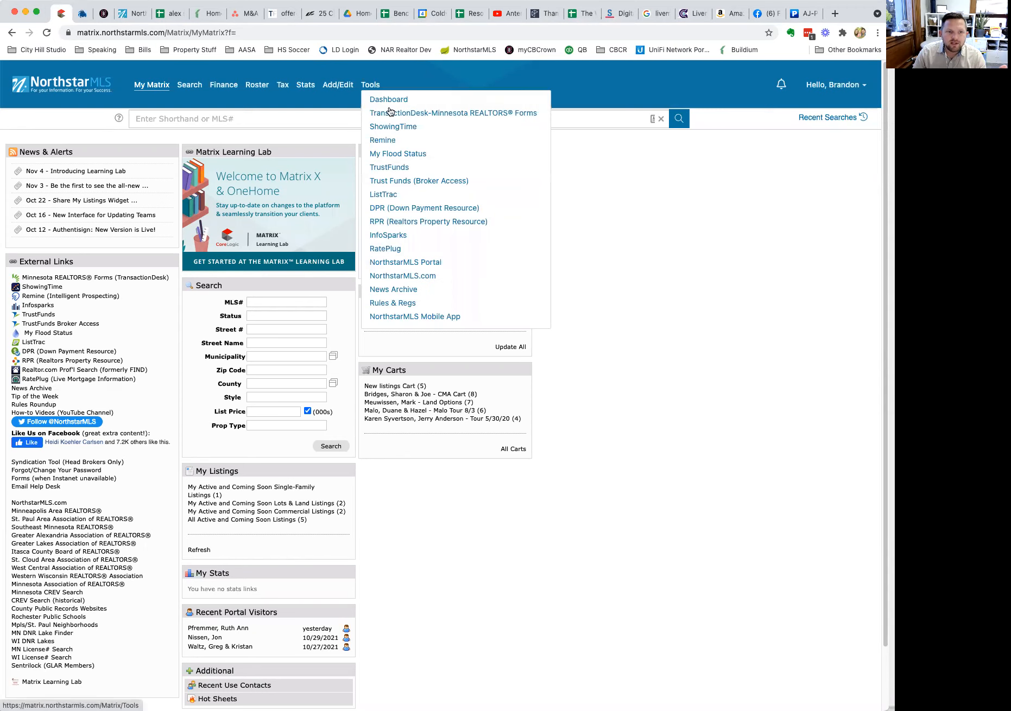
left_click(421, 113)
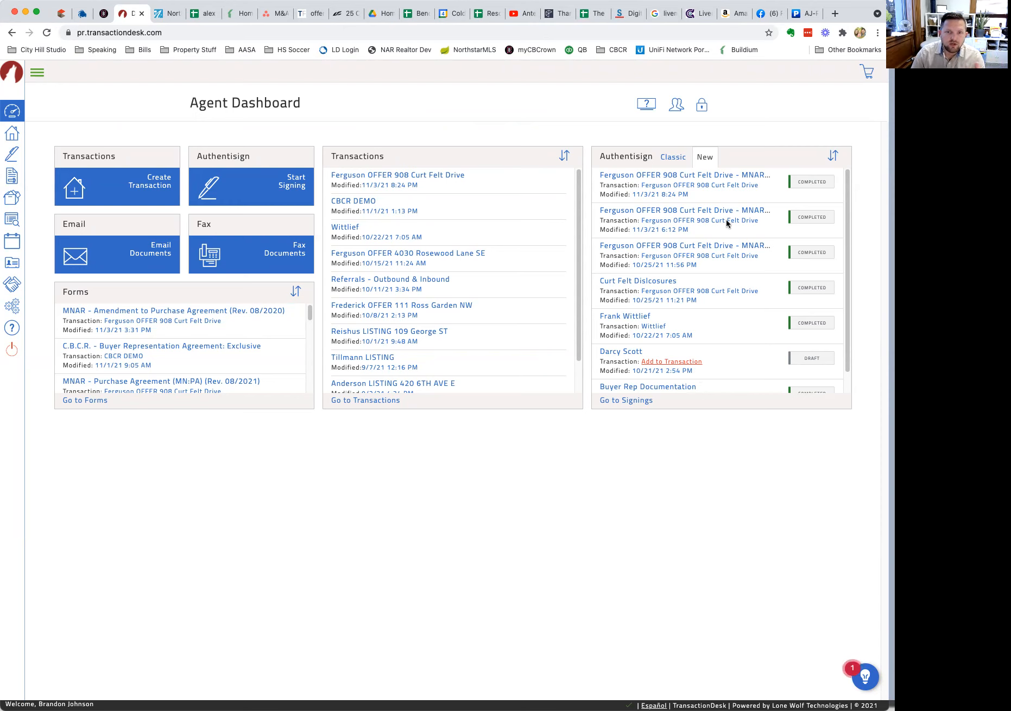
left_click(703, 107)
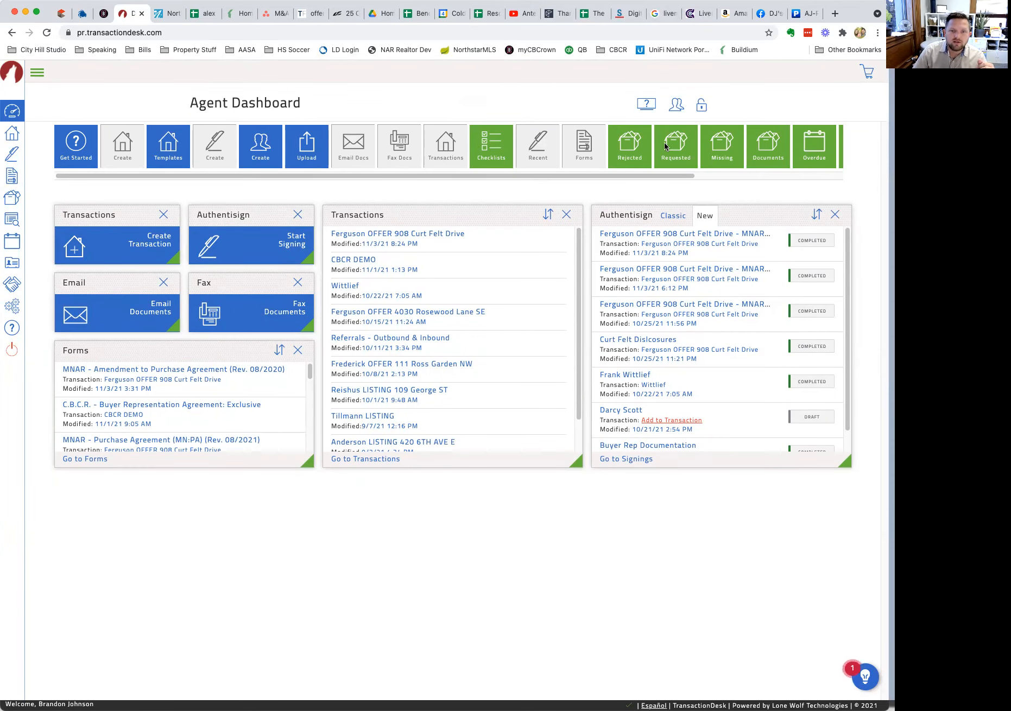
left_click_drag(687, 176, 247, 157)
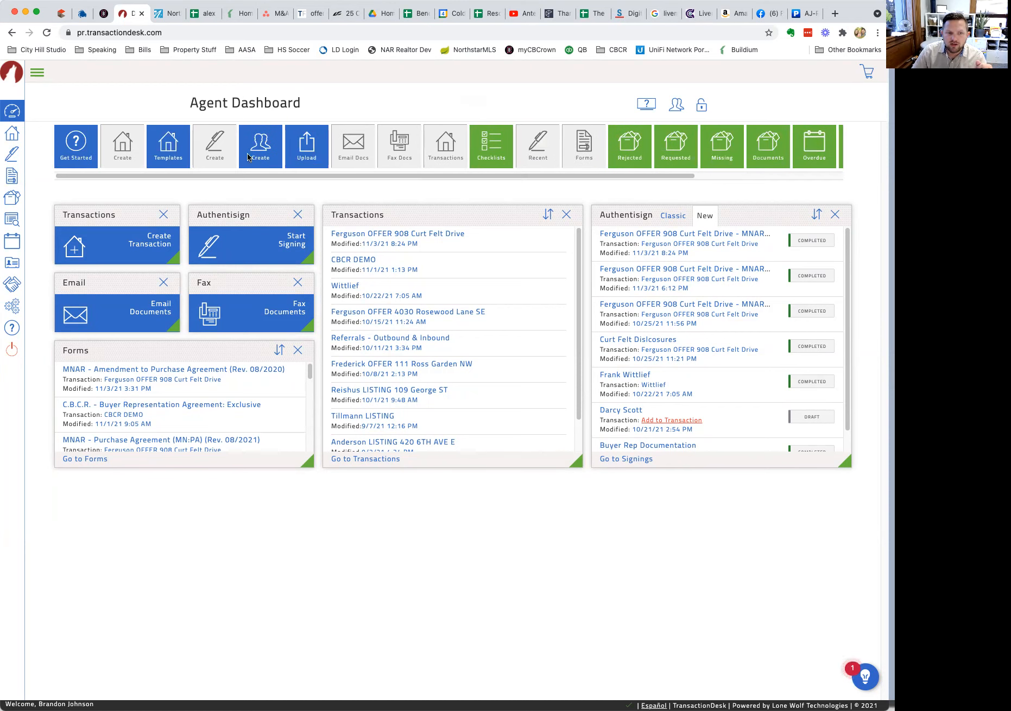
left_click(702, 108)
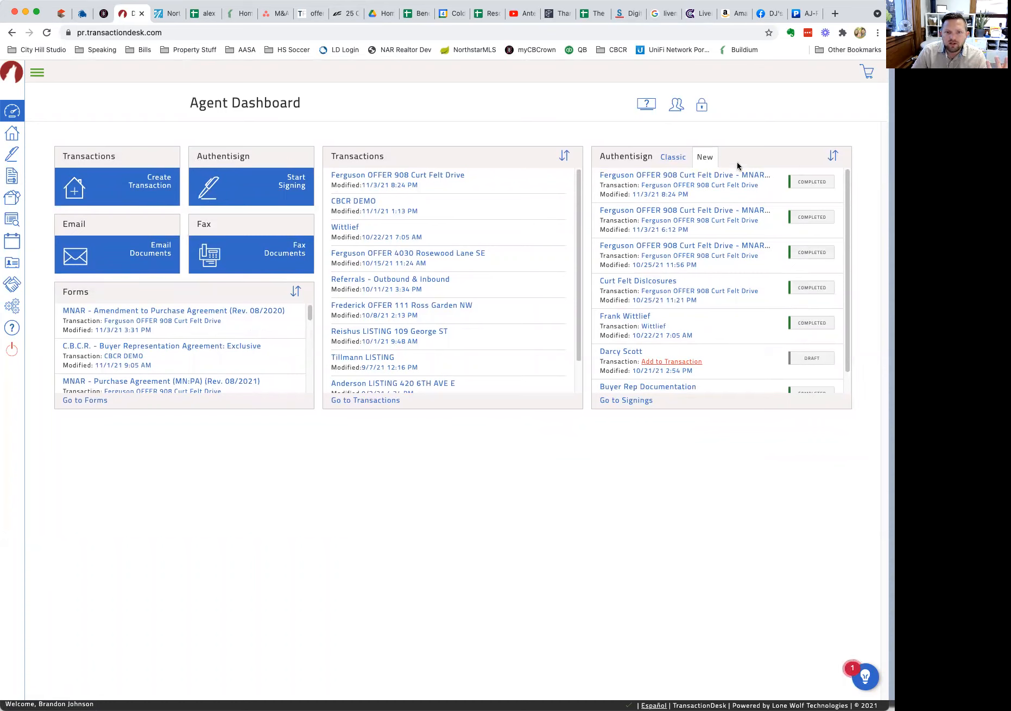
mouse_move(724, 143)
left_mouse_down()
mouse_move(616, 139)
mouse_move(588, 163)
mouse_move(728, 161)
mouse_move(706, 132)
mouse_move(704, 140)
left_mouse_up()
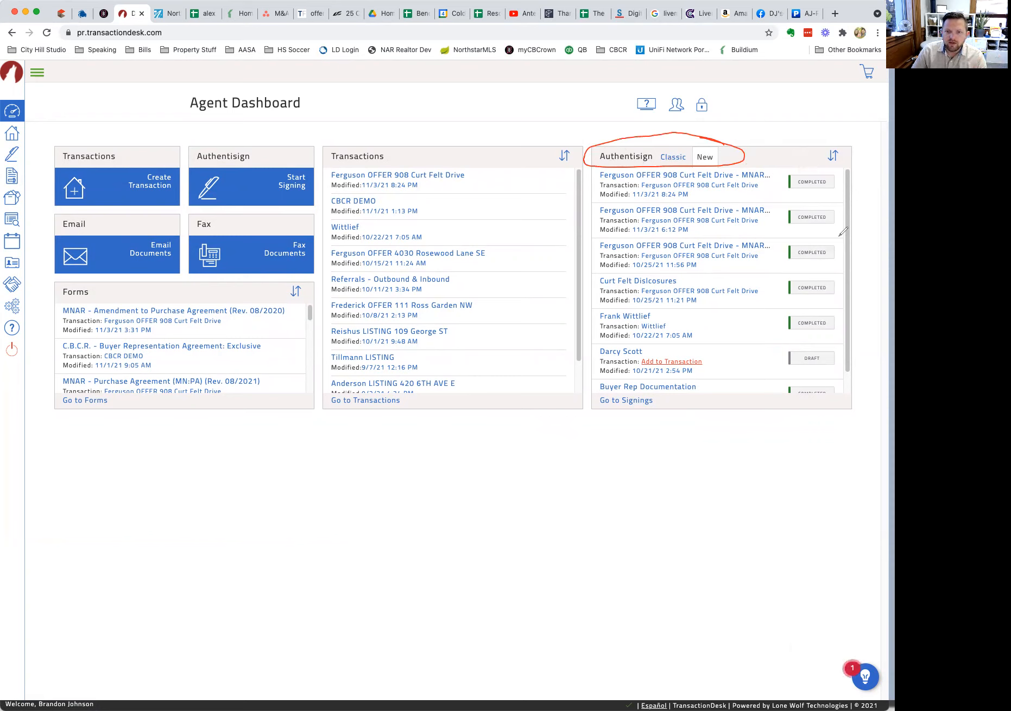
mouse_move(847, 170)
left_mouse_down()
mouse_move(802, 161)
mouse_move(782, 267)
mouse_move(795, 405)
mouse_move(855, 267)
mouse_move(845, 161)
left_mouse_up()
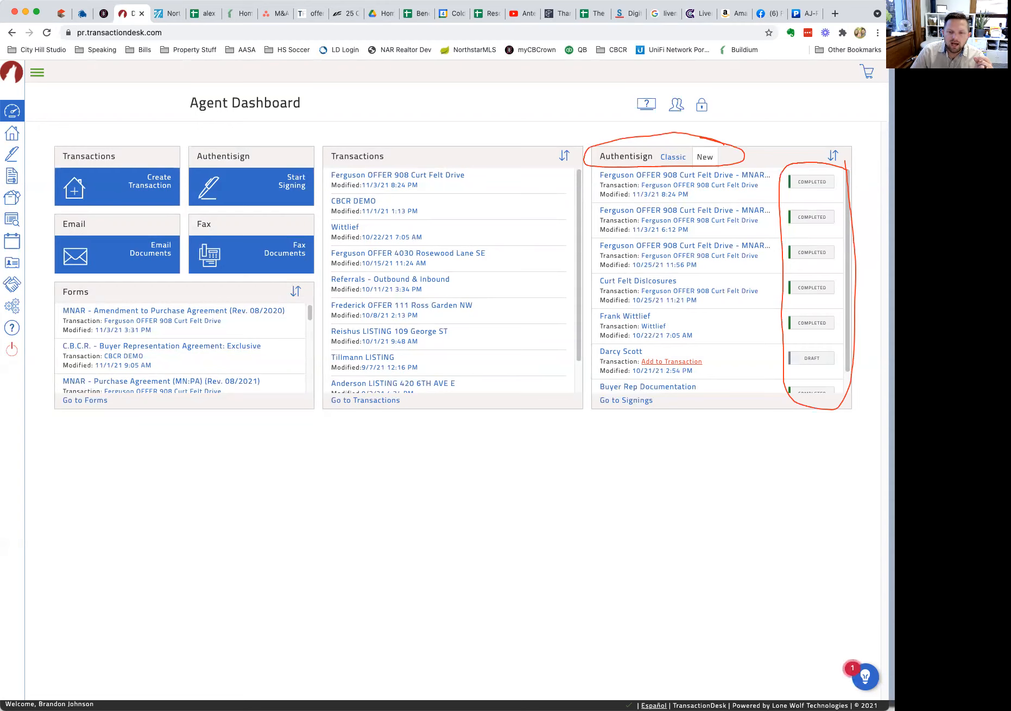
left_click(478, 651)
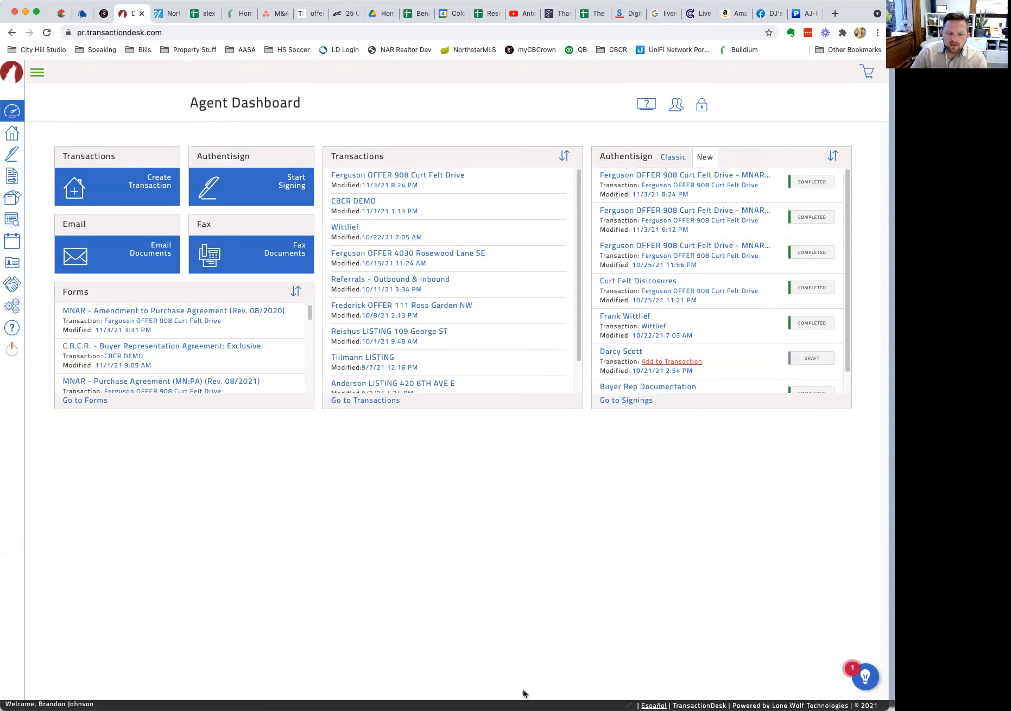
left_click(674, 158)
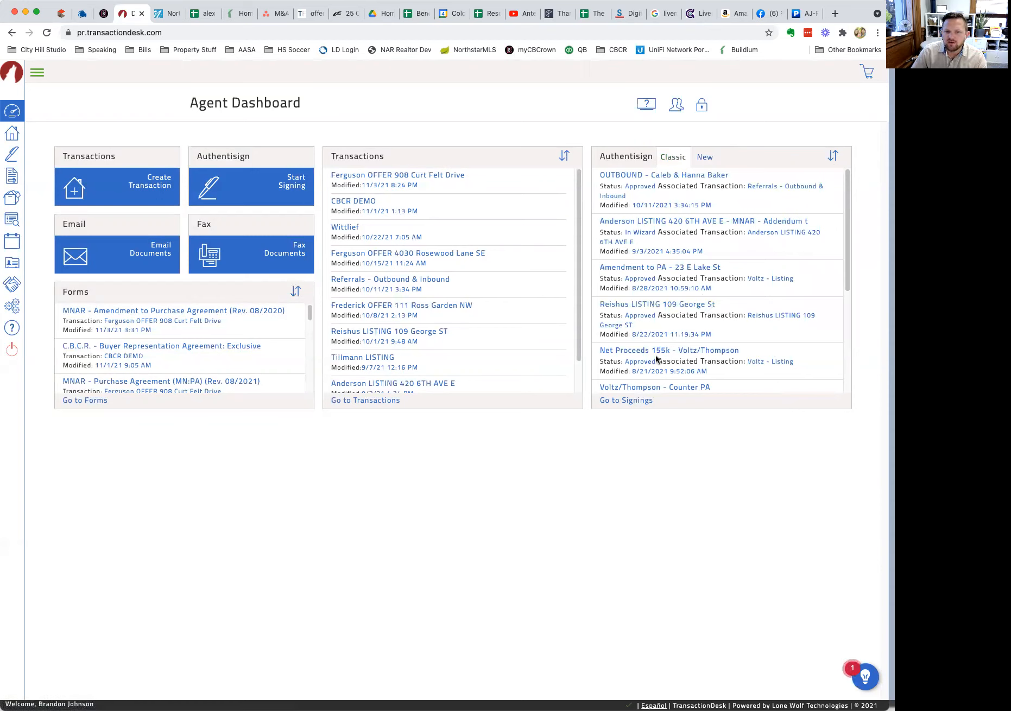
left_click(704, 156)
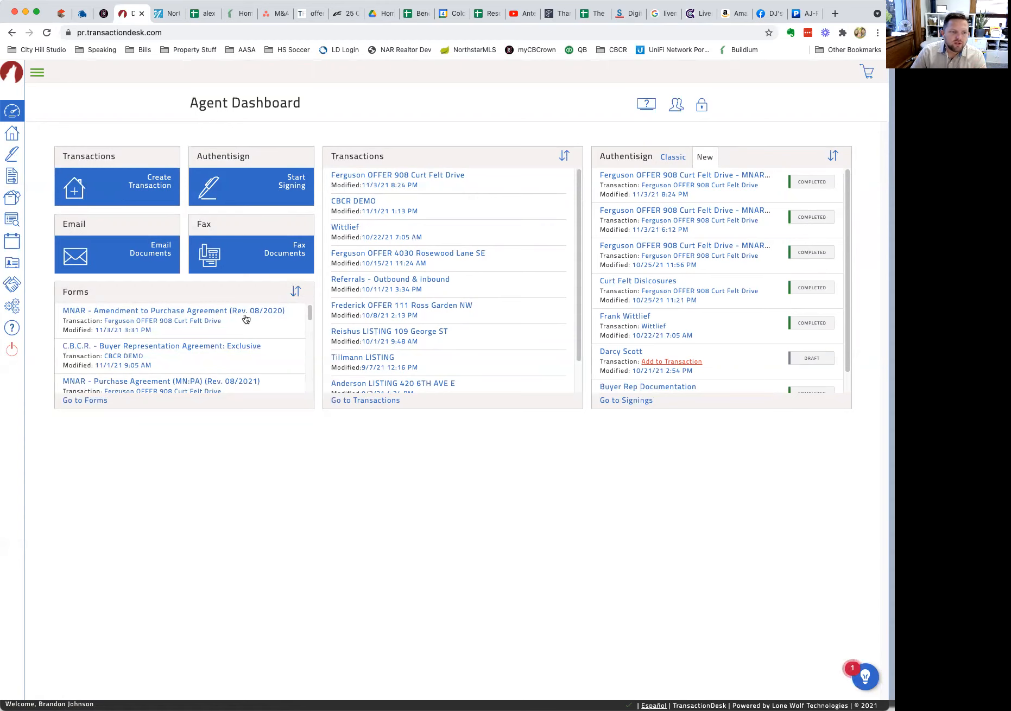
left_click(372, 202)
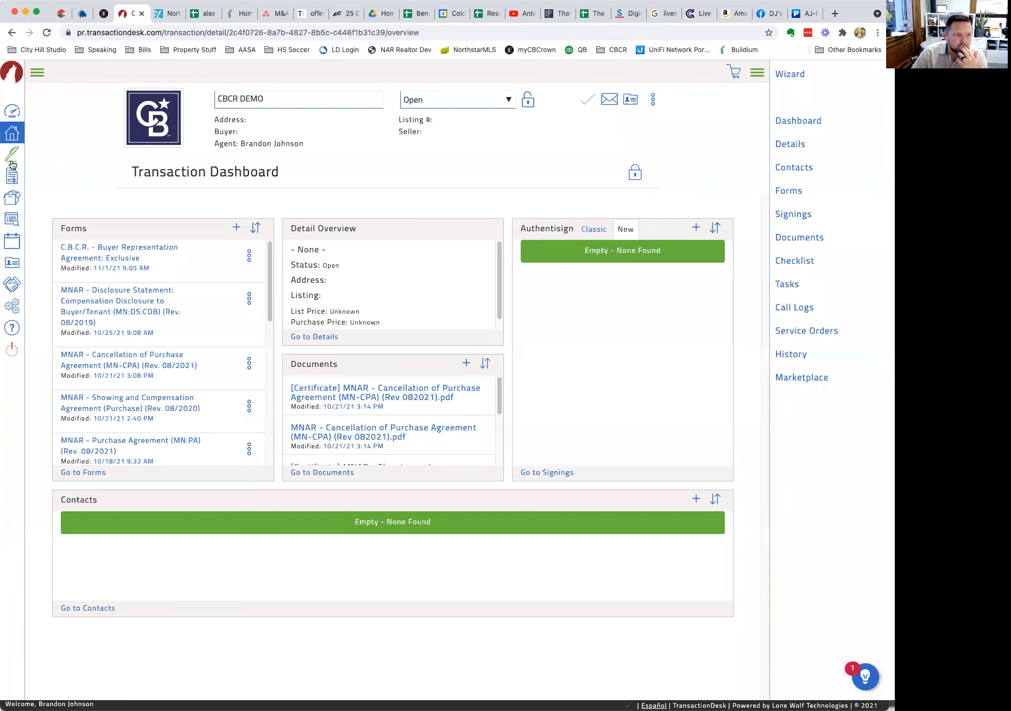
left_click(12, 157)
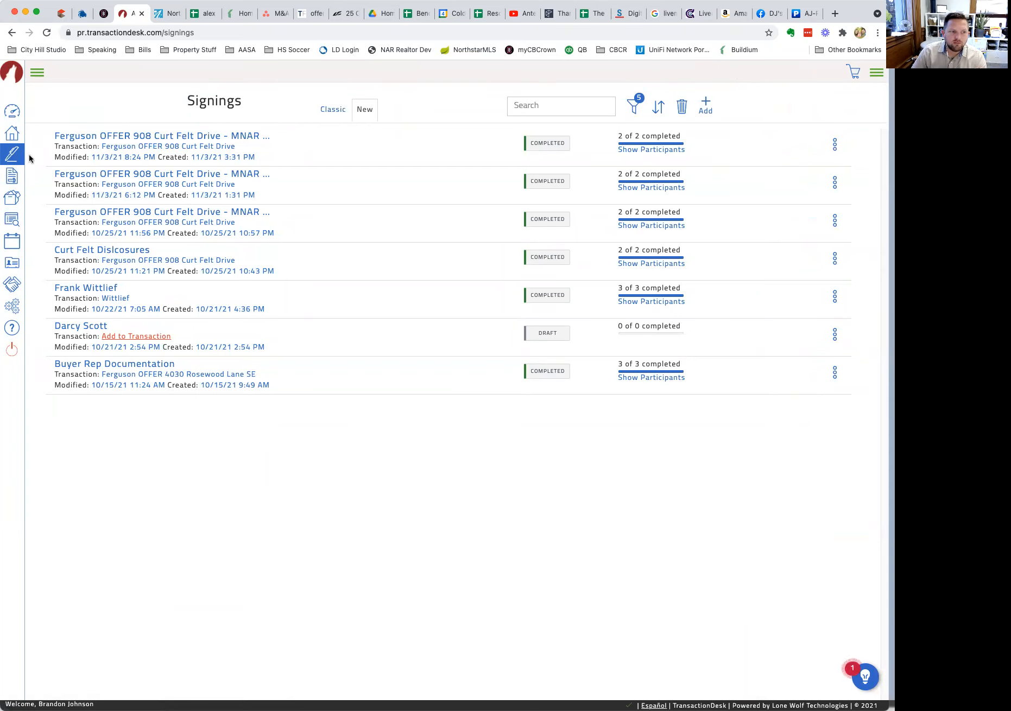
left_click(331, 117)
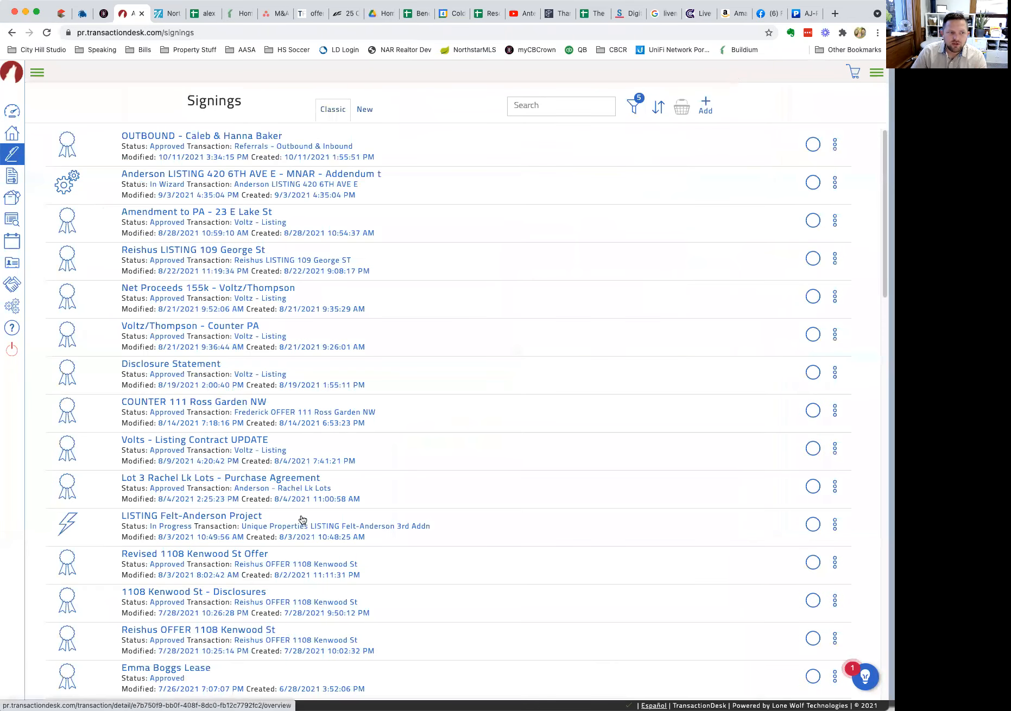
left_click(353, 115)
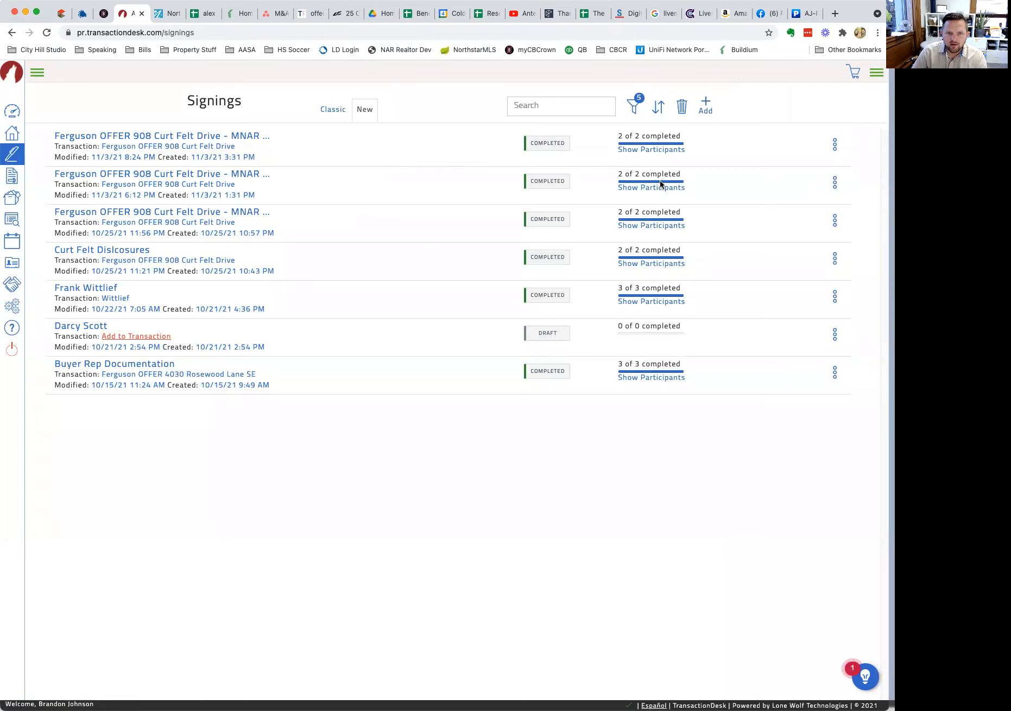
mouse_move(690, 125)
left_mouse_down()
mouse_move(569, 124)
mouse_move(497, 154)
mouse_move(715, 151)
mouse_move(700, 120)
mouse_move(669, 122)
left_mouse_up()
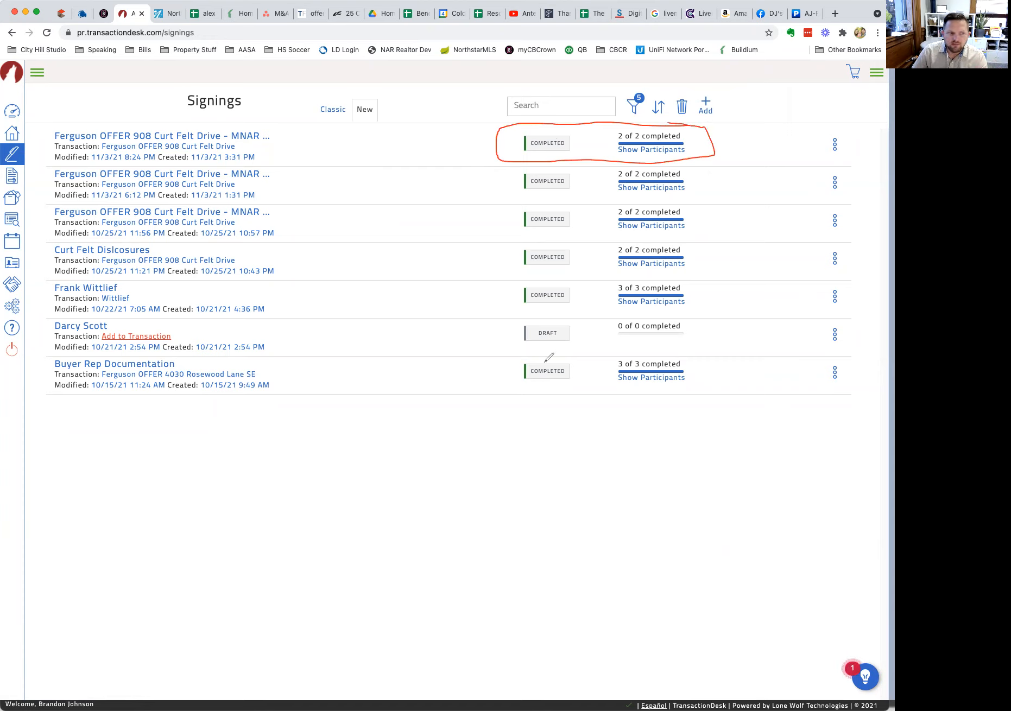
mouse_move(554, 320)
left_mouse_down()
mouse_move(514, 310)
mouse_move(556, 353)
mouse_move(701, 325)
mouse_move(531, 317)
left_mouse_up()
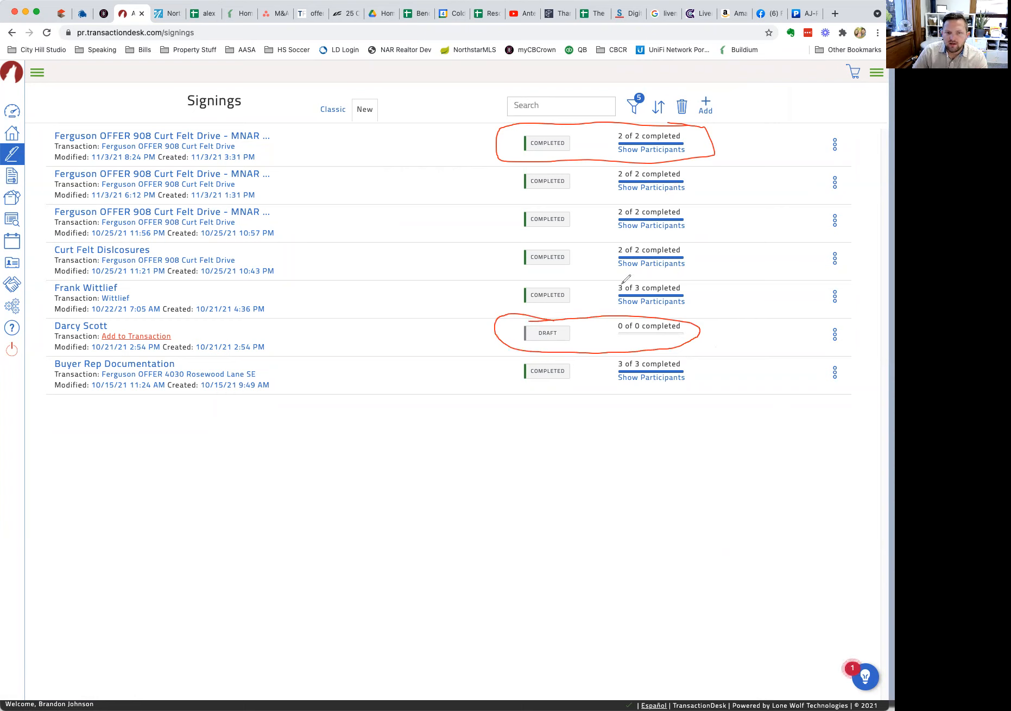
mouse_move(620, 281)
left_mouse_down()
mouse_move(627, 273)
mouse_move(618, 247)
mouse_move(569, 251)
left_mouse_up()
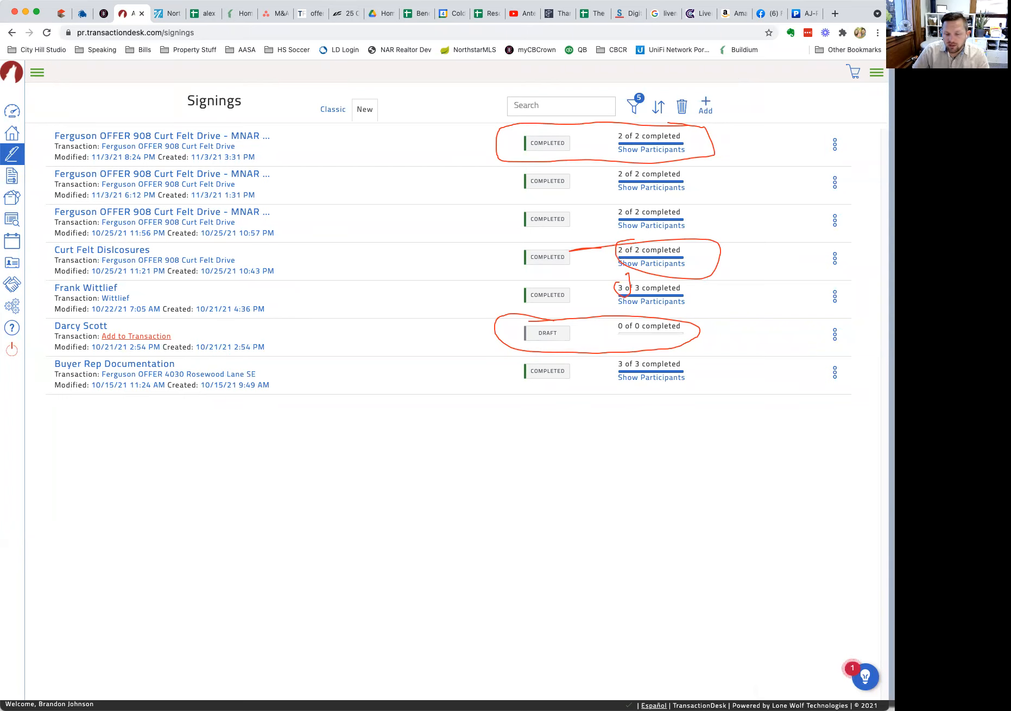
key("Escape")
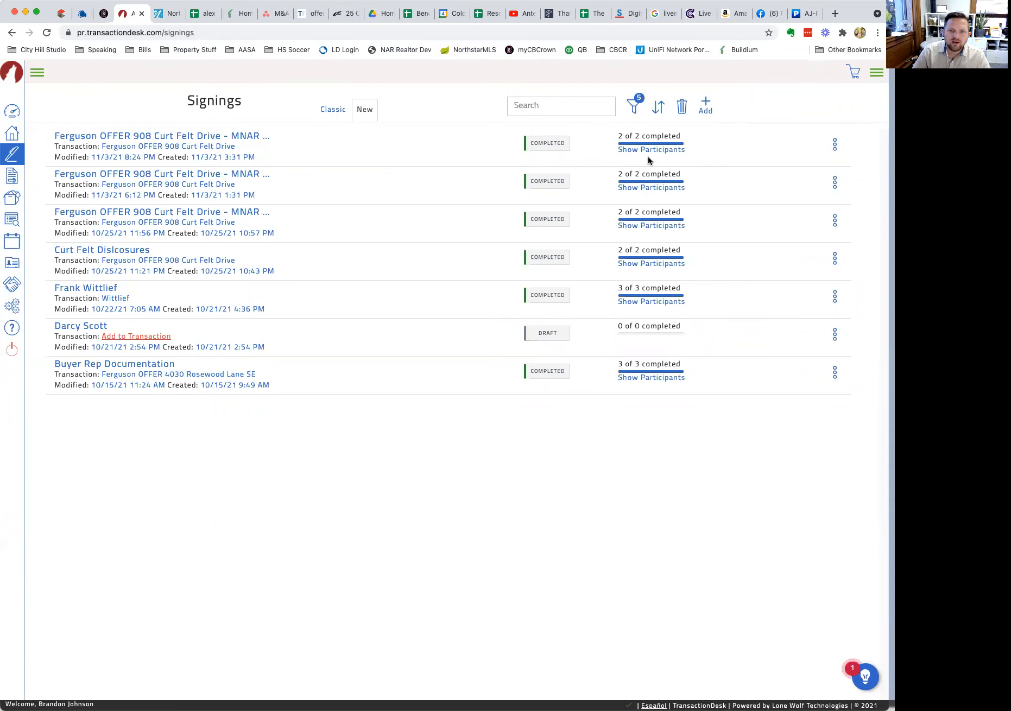
mouse_move(646, 150)
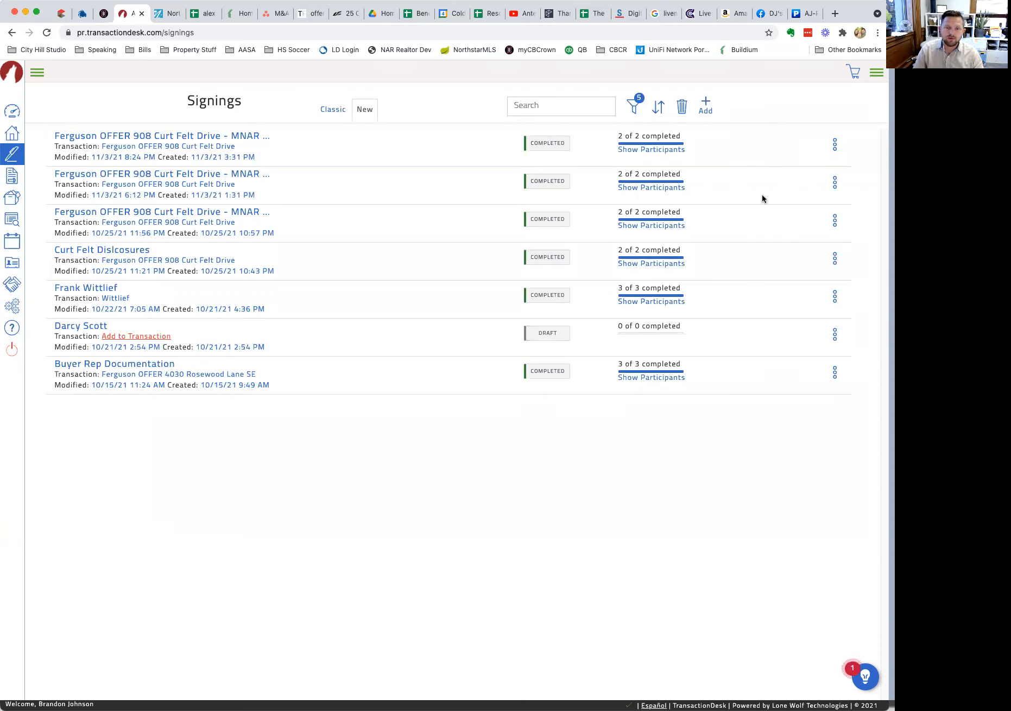
Start a New Authentisign signing named 'Signing Demo Test - CBCR'.
left_click(704, 108)
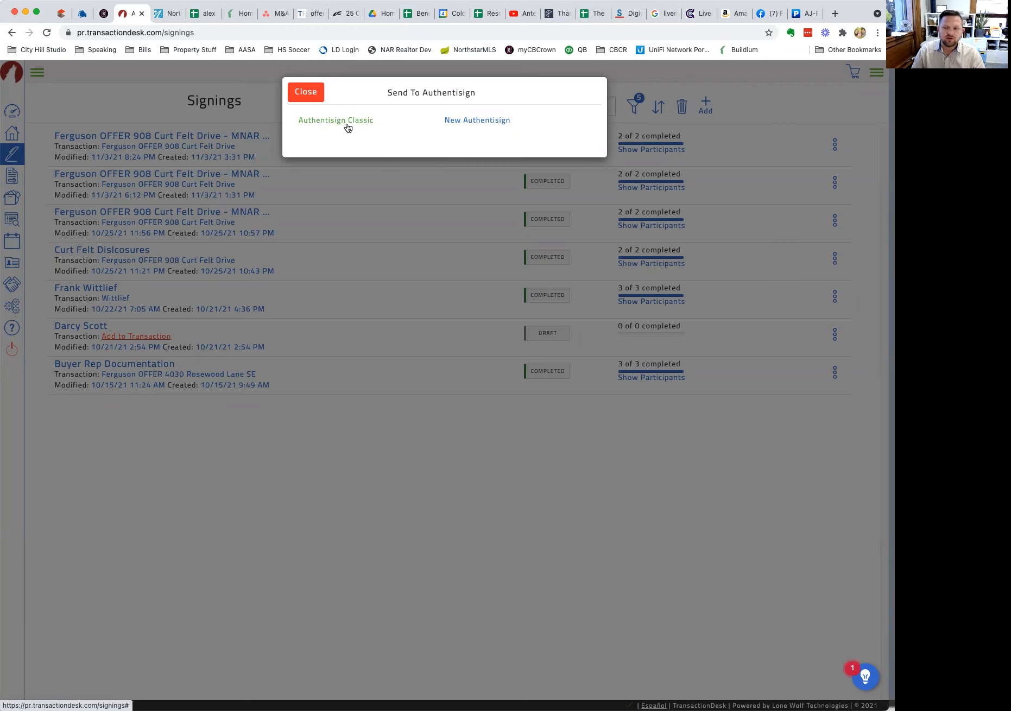
left_click(480, 122)
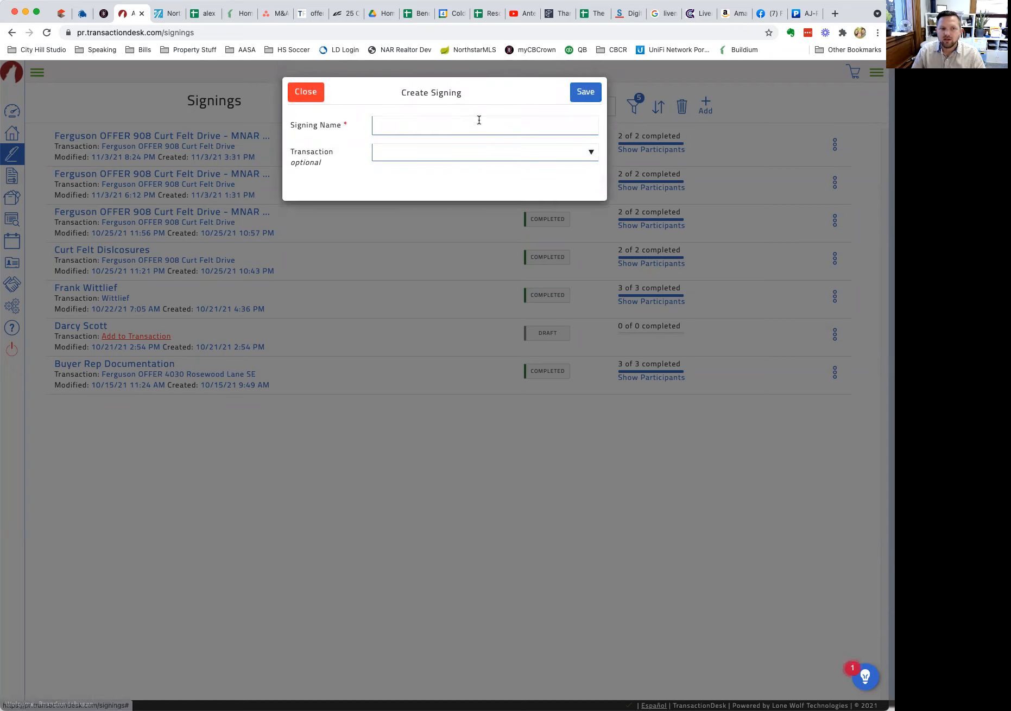
left_click(477, 122)
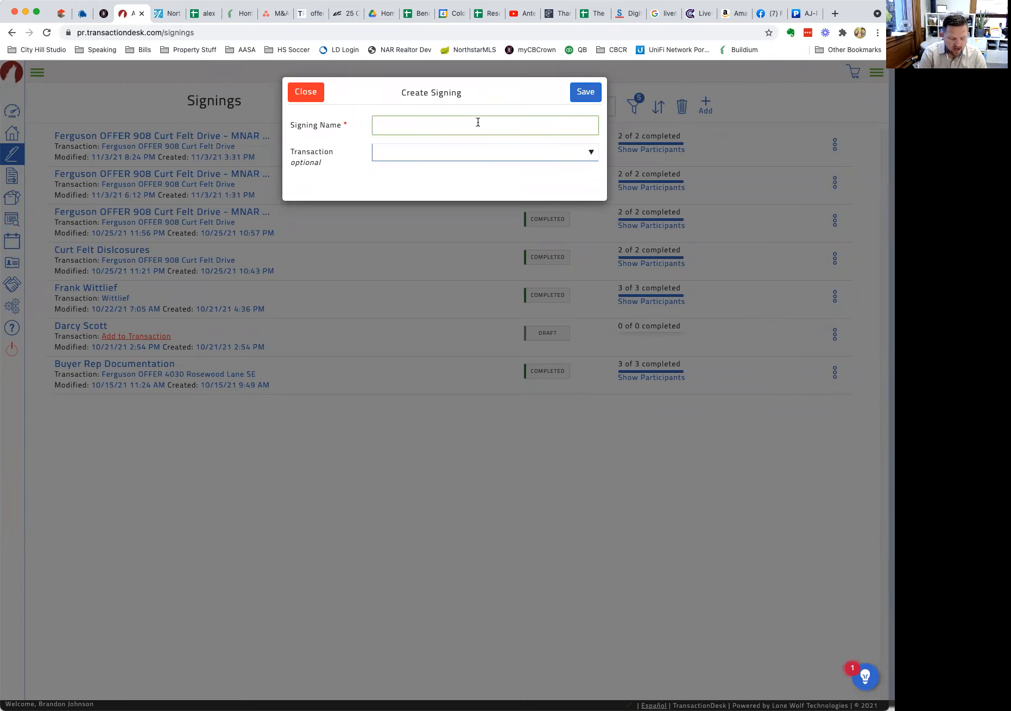
type("Si")
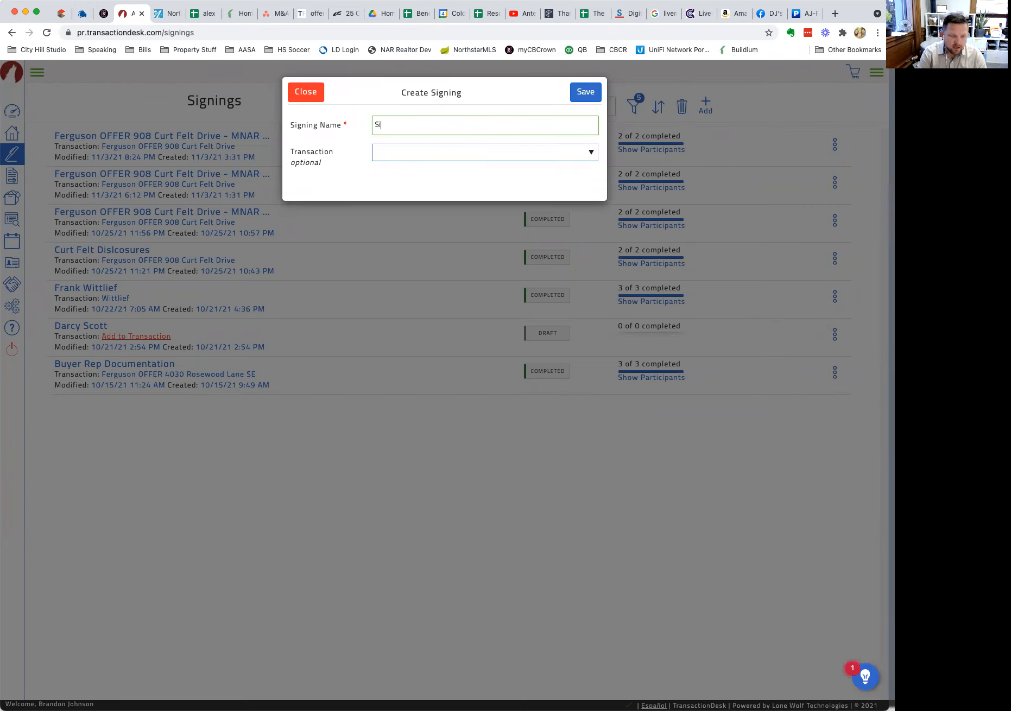
type("gning Demo Test")
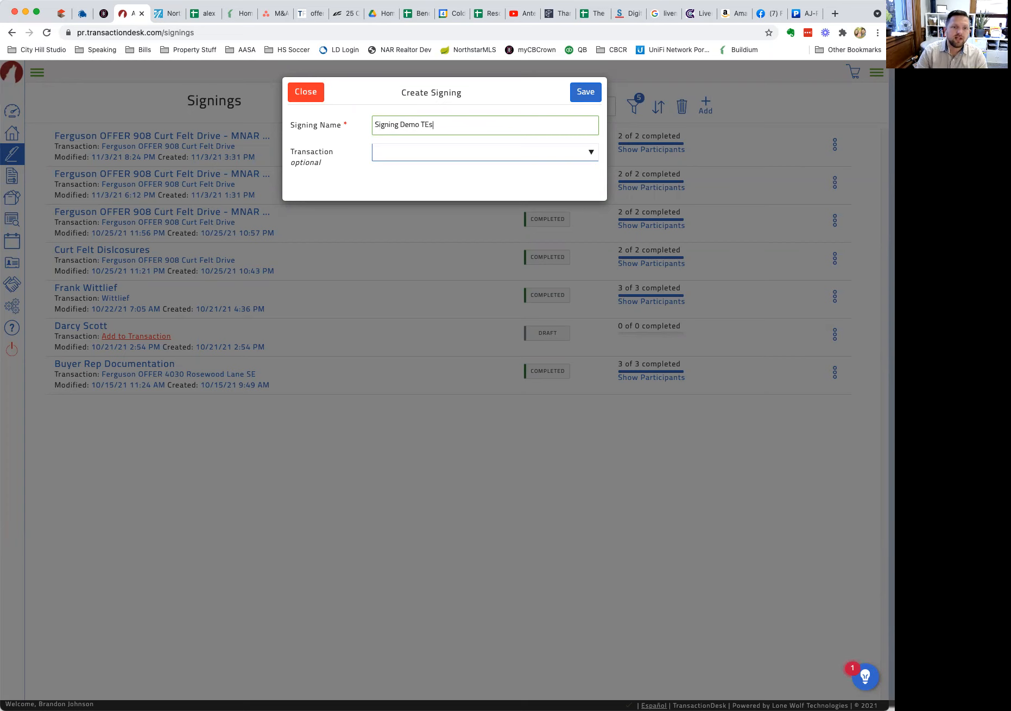
double_click(428, 124)
type("Test")
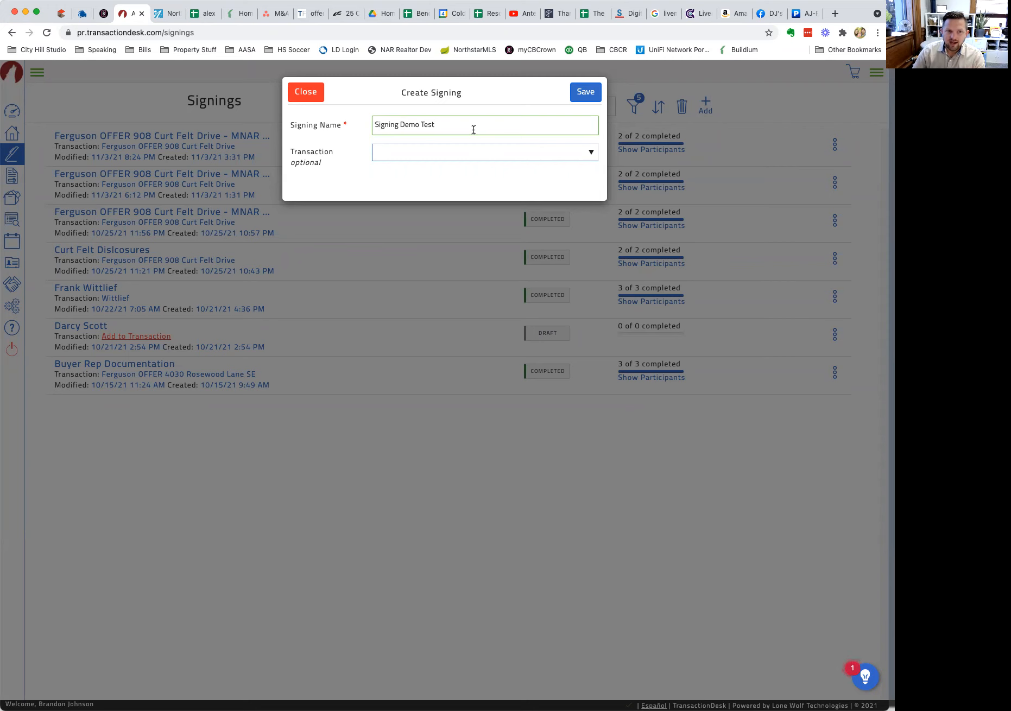
type("- CBCR")
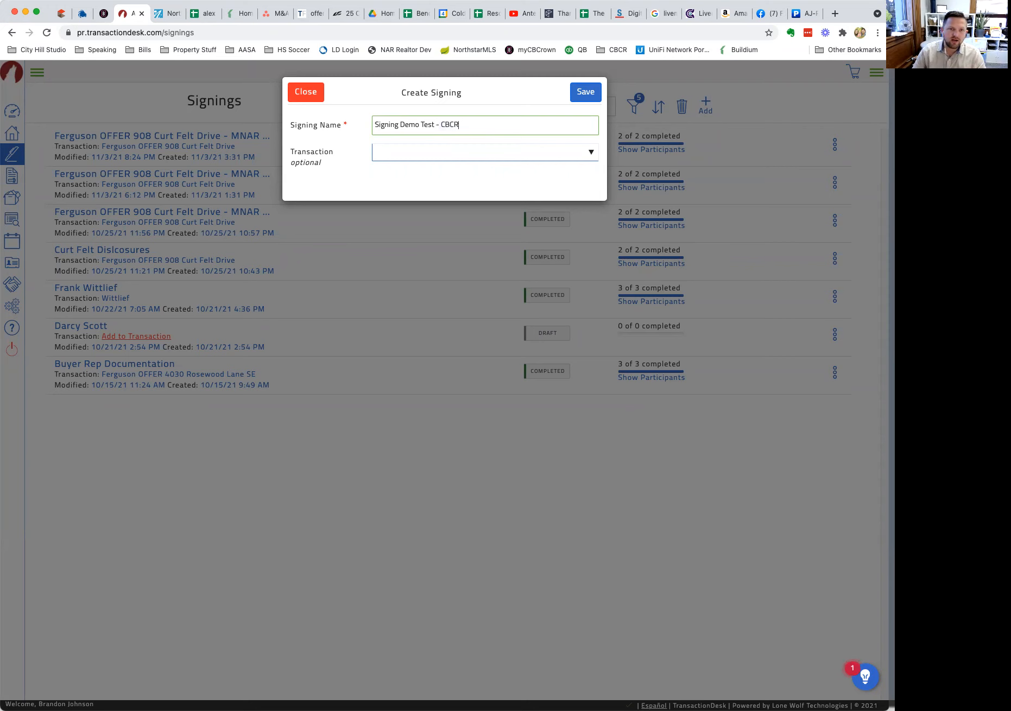
Link the signing to the CBCR DEMO transaction and save it.
left_click(450, 154)
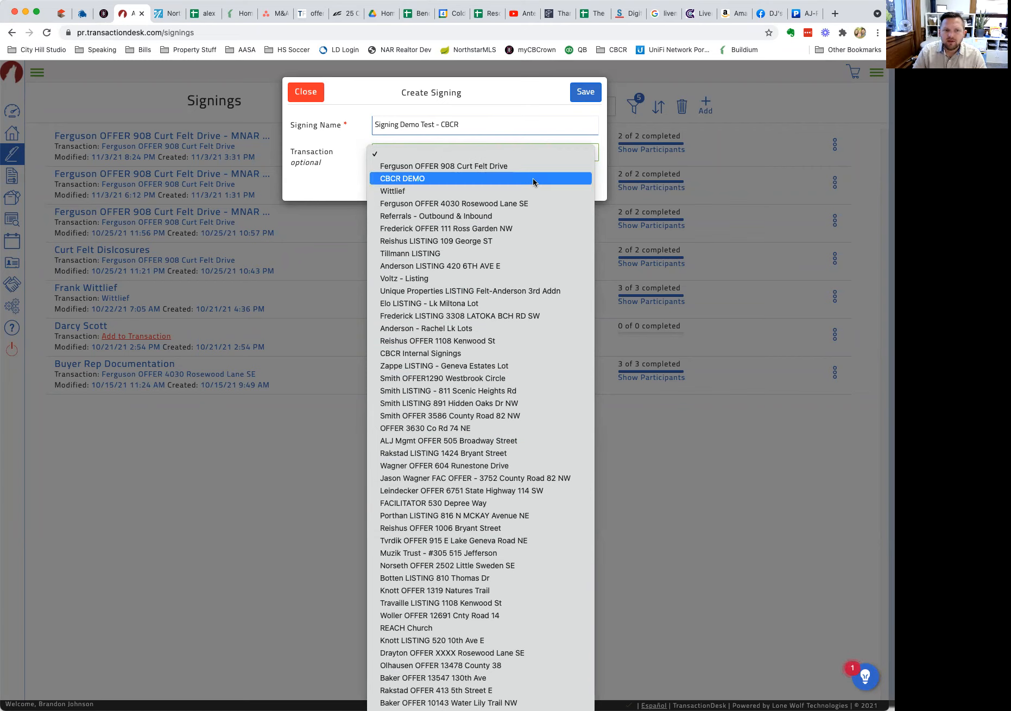
left_click(498, 179)
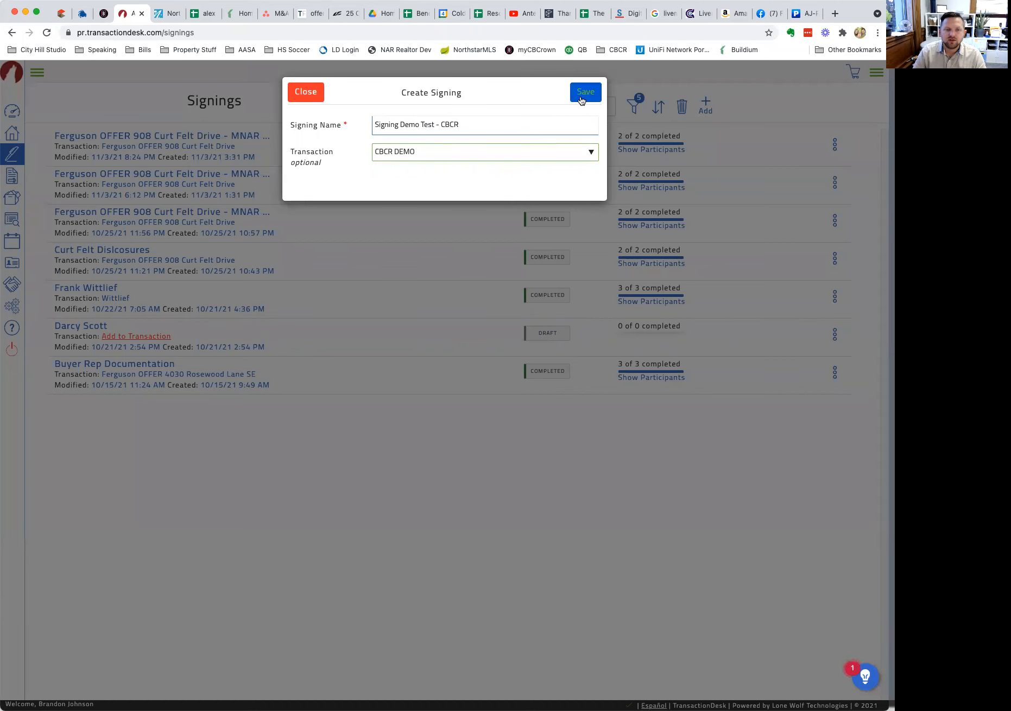
left_click(580, 95)
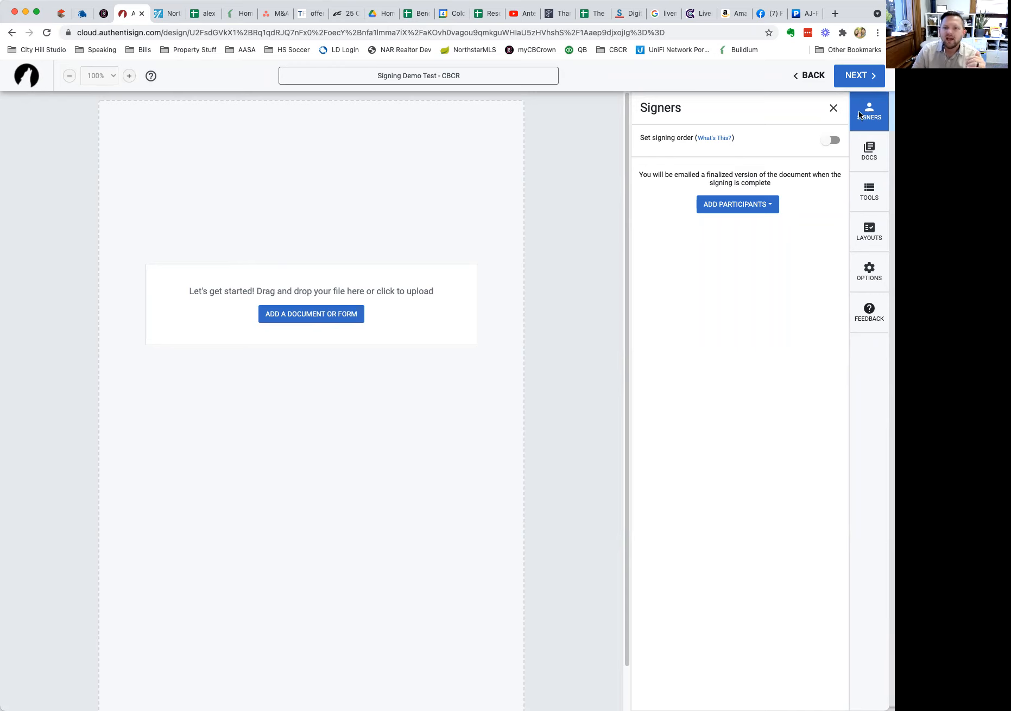
Adjust the Authentisign designer view showing the new 'Signing Demo Test - CBCR' signing.
mouse_move(842, 104)
left_mouse_down()
mouse_move(848, 280)
mouse_move(858, 262)
left_mouse_up()
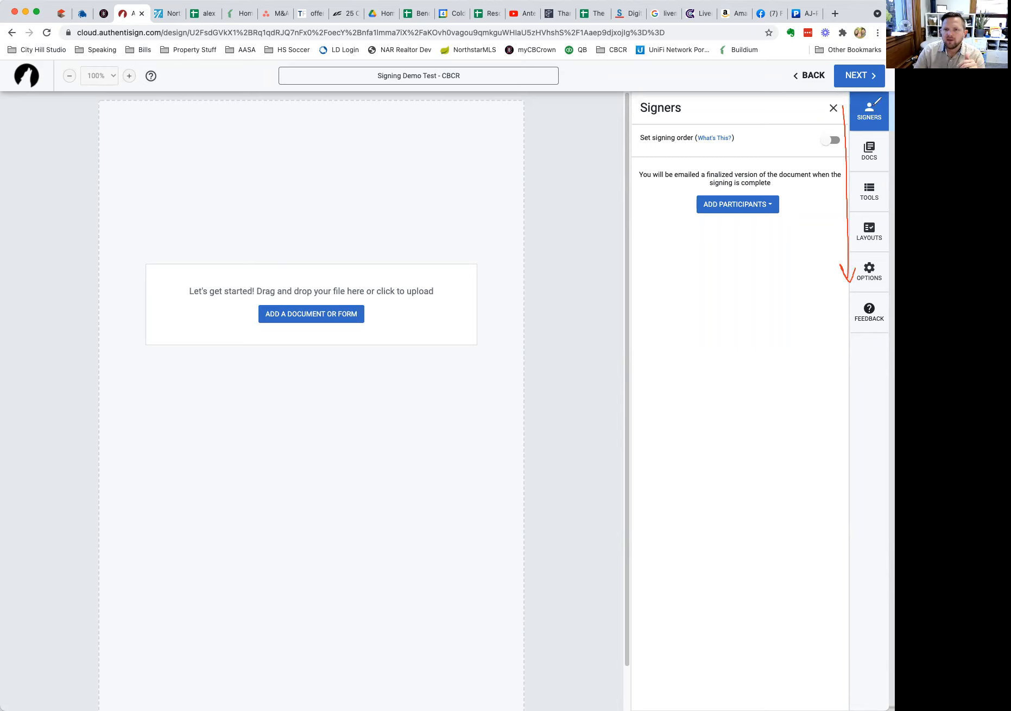
mouse_move(875, 98)
left_mouse_down()
mouse_move(869, 131)
mouse_move(842, 140)
mouse_move(875, 161)
mouse_move(880, 136)
left_mouse_up()
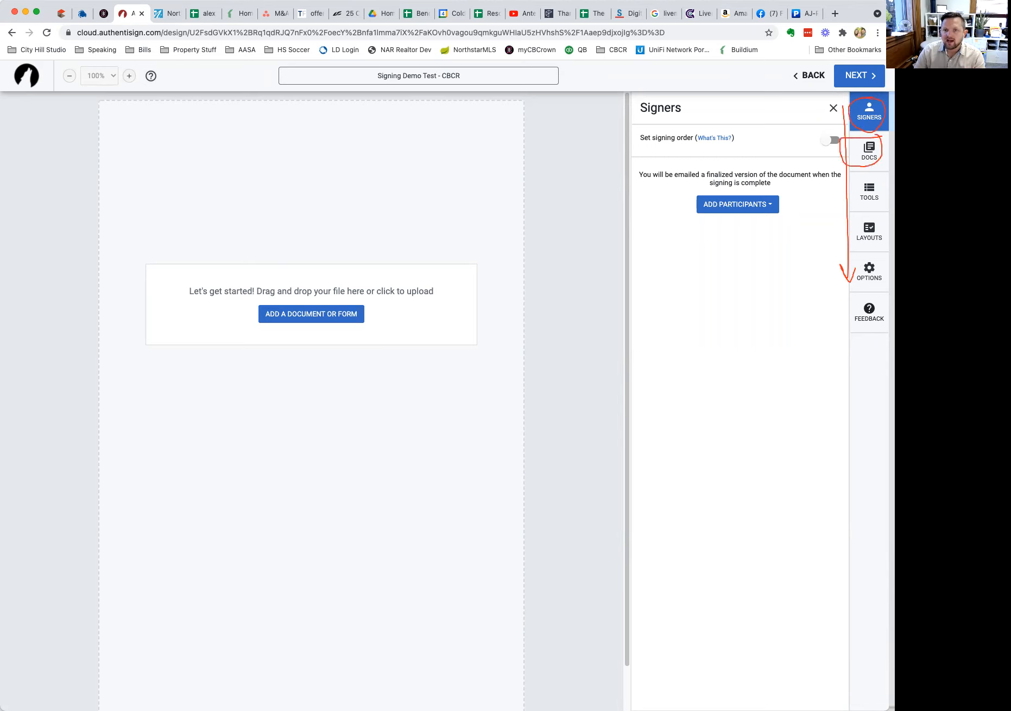
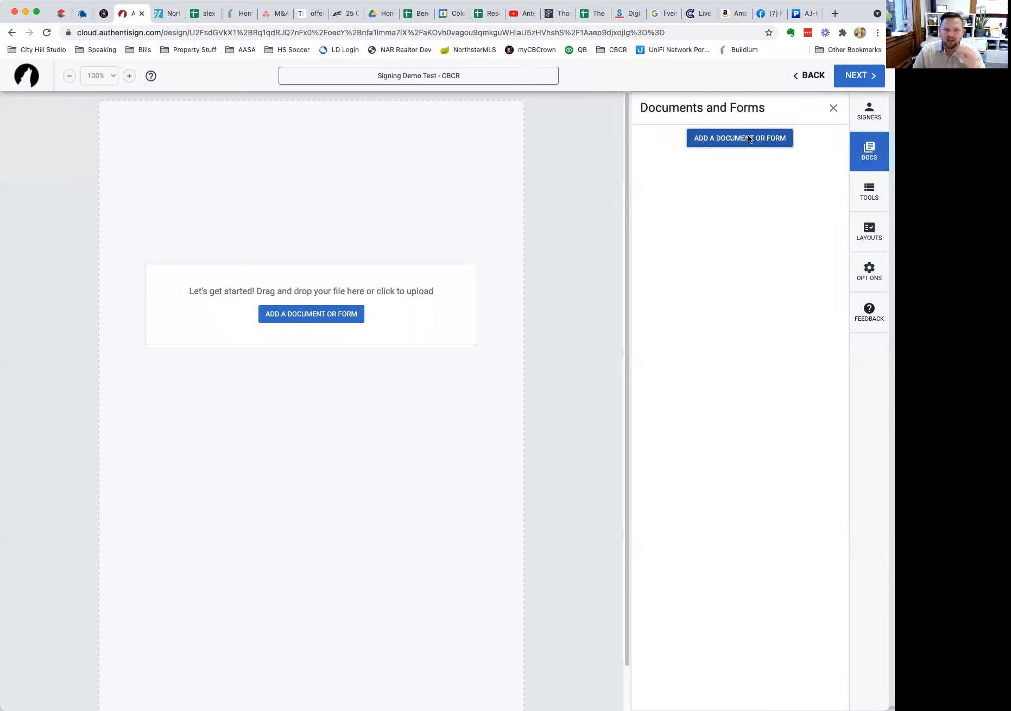
Open Add a Document or Form, look through the My Transaction list, then switch to Upload / Import.
left_click(747, 138)
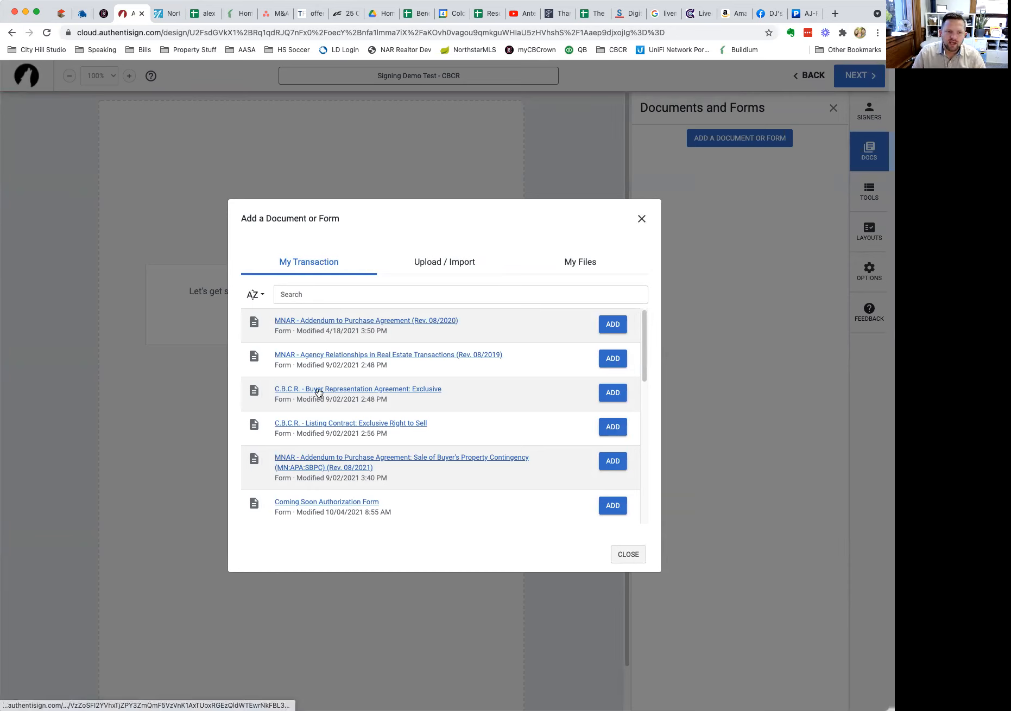
scroll(342, 473, "down", 5)
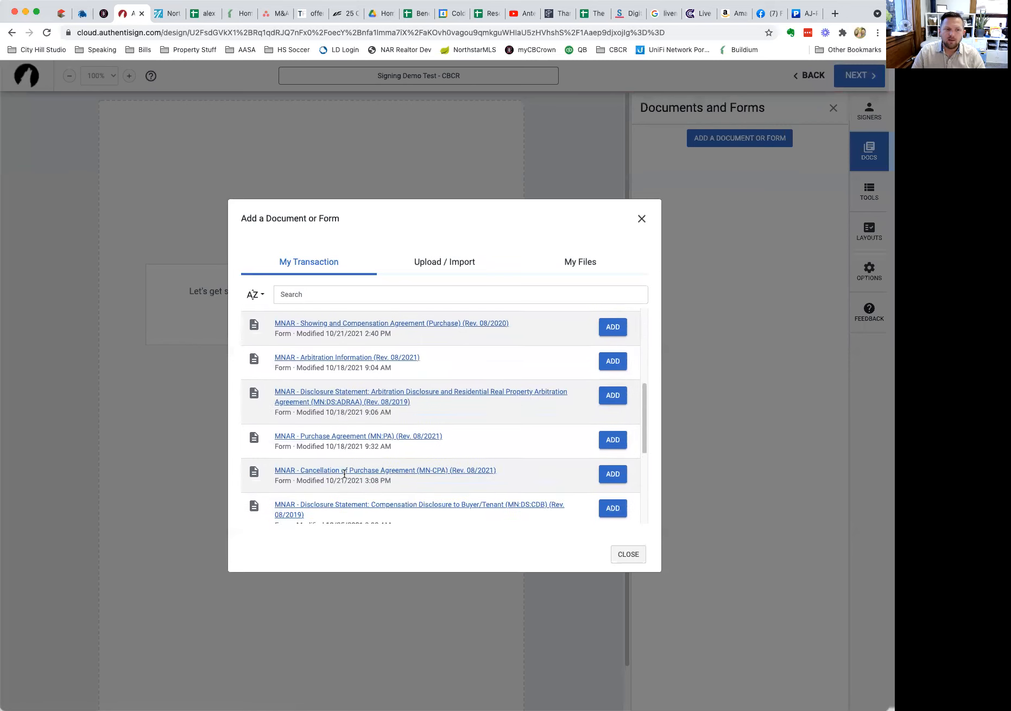
scroll(344, 474, "down", 4)
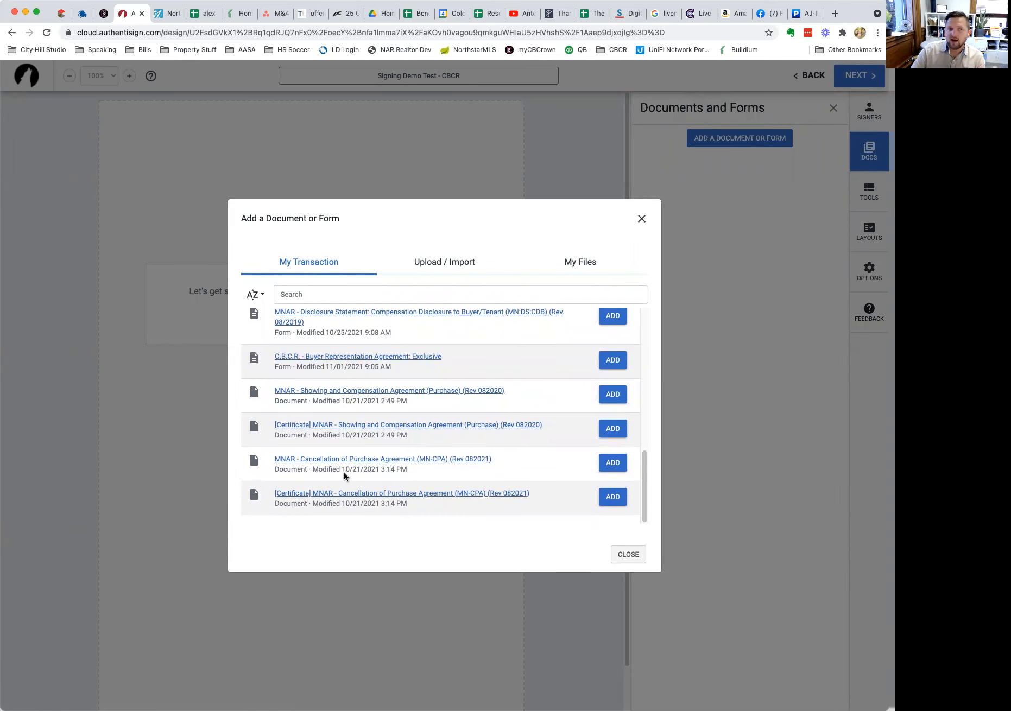
scroll(343, 476, "up", 9)
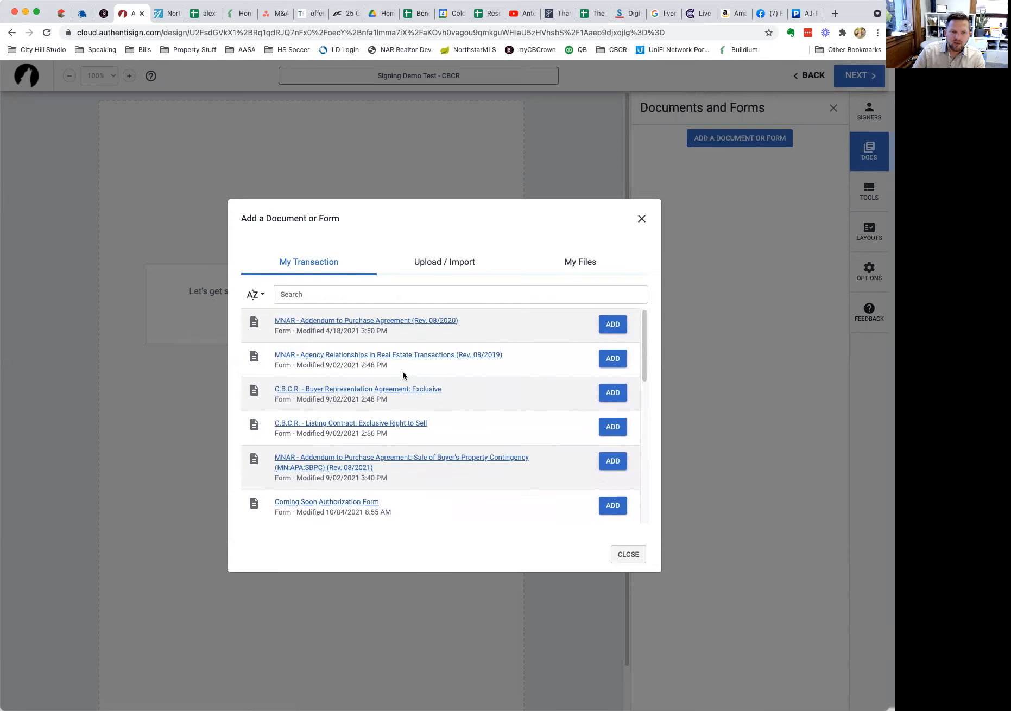
left_click(444, 261)
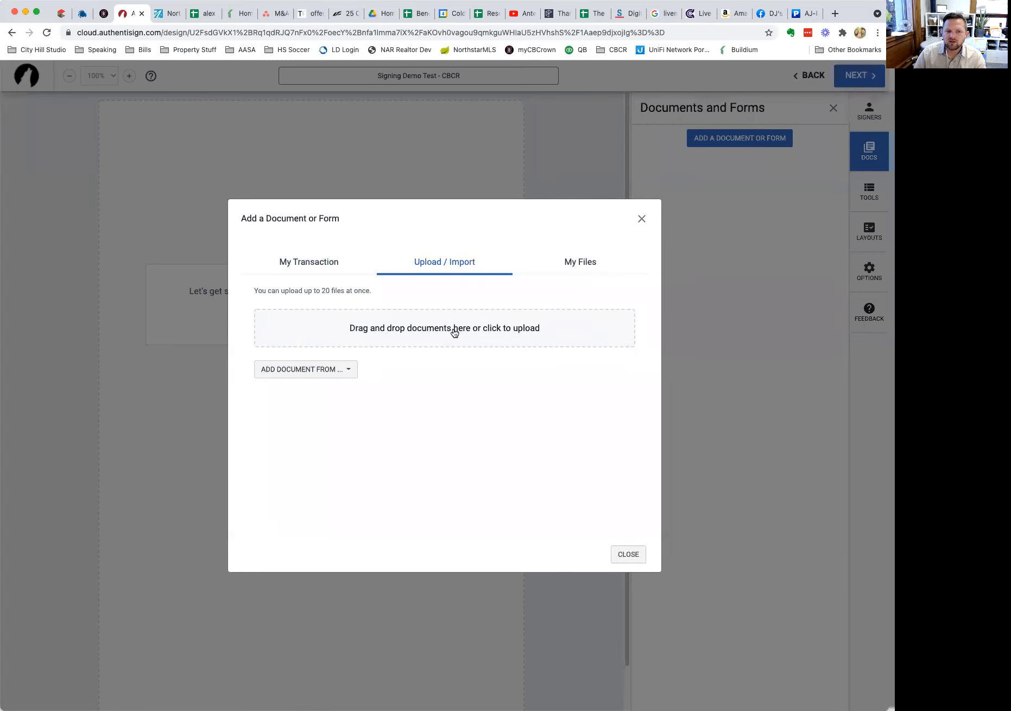
left_click(433, 342)
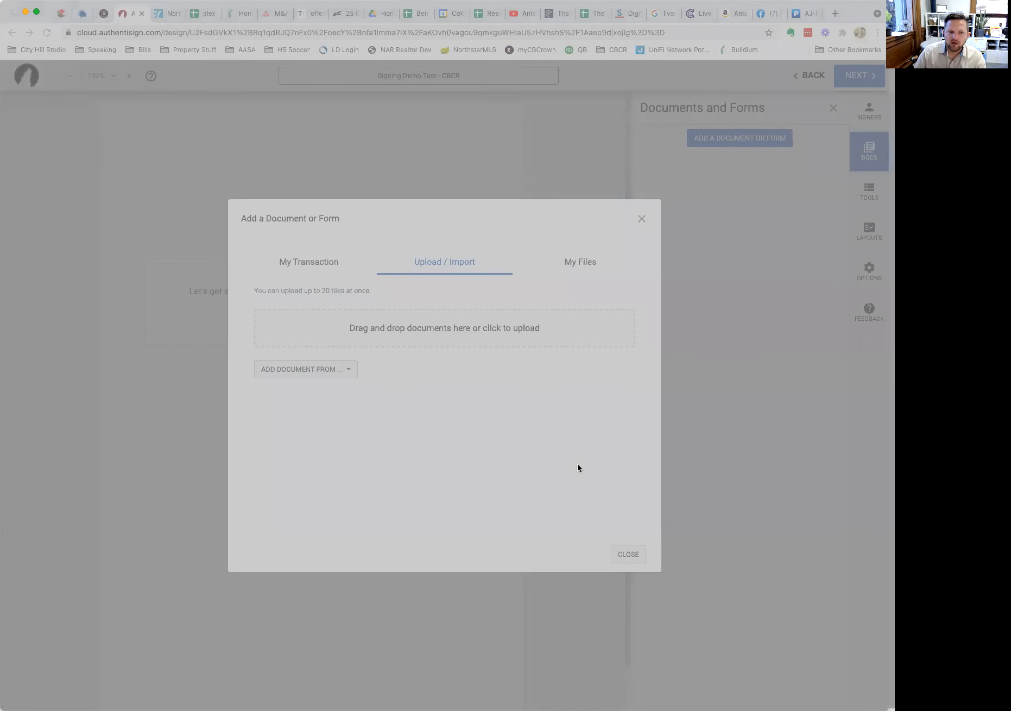
left_click(577, 465)
left_click(349, 367)
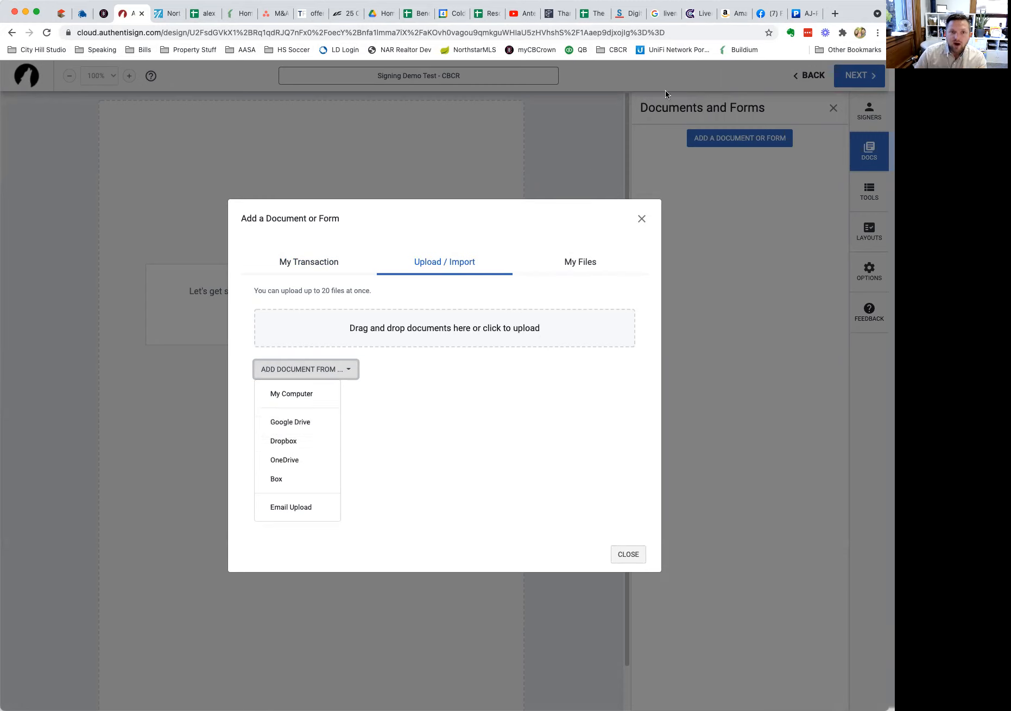
left_click(372, 453)
left_click(325, 378)
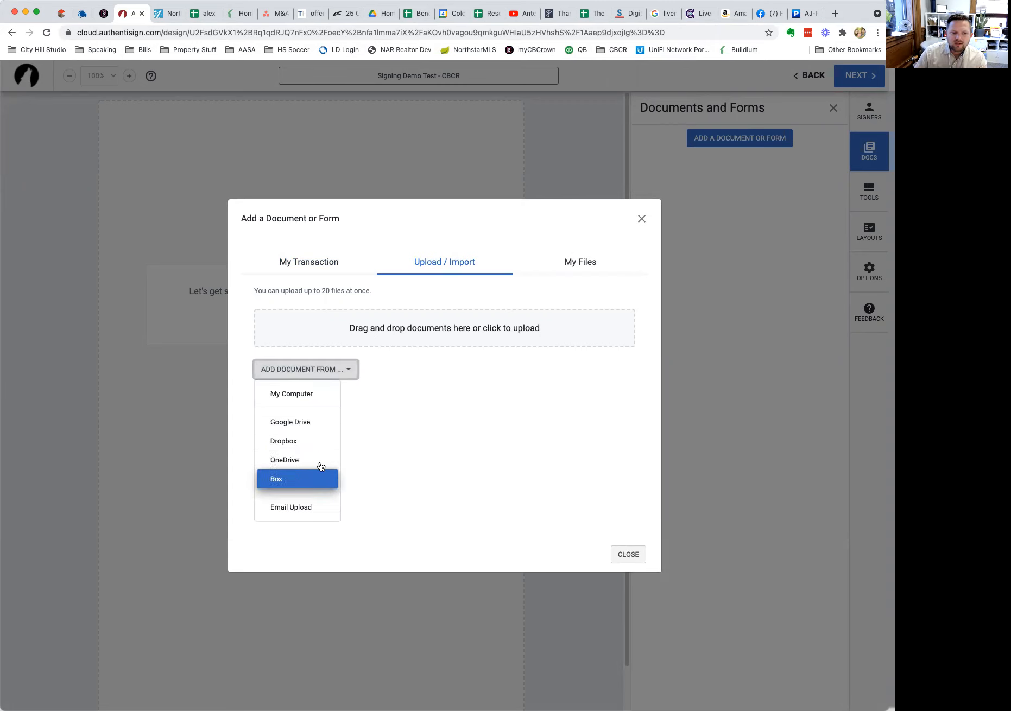
left_click(320, 514)
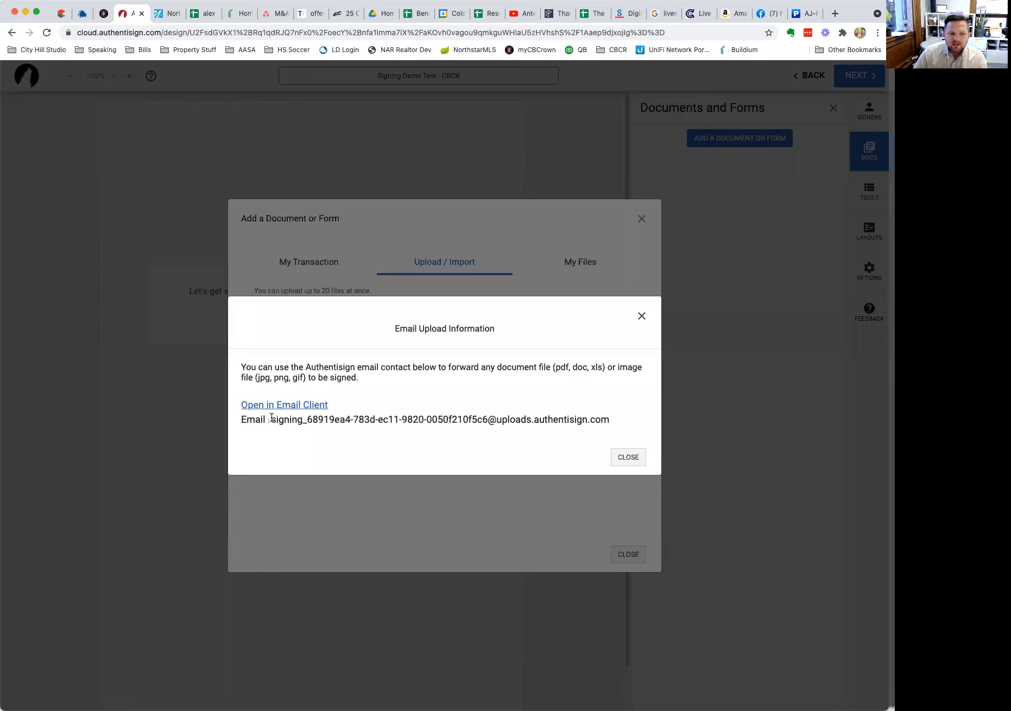
left_click_drag(271, 422, 610, 417)
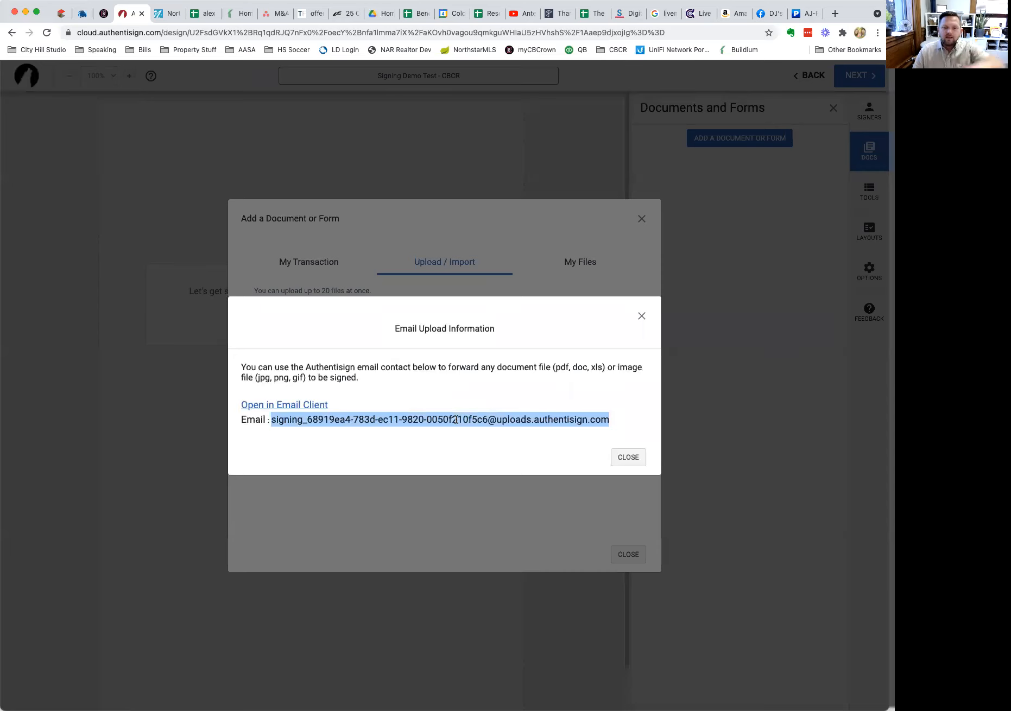
left_click(641, 316)
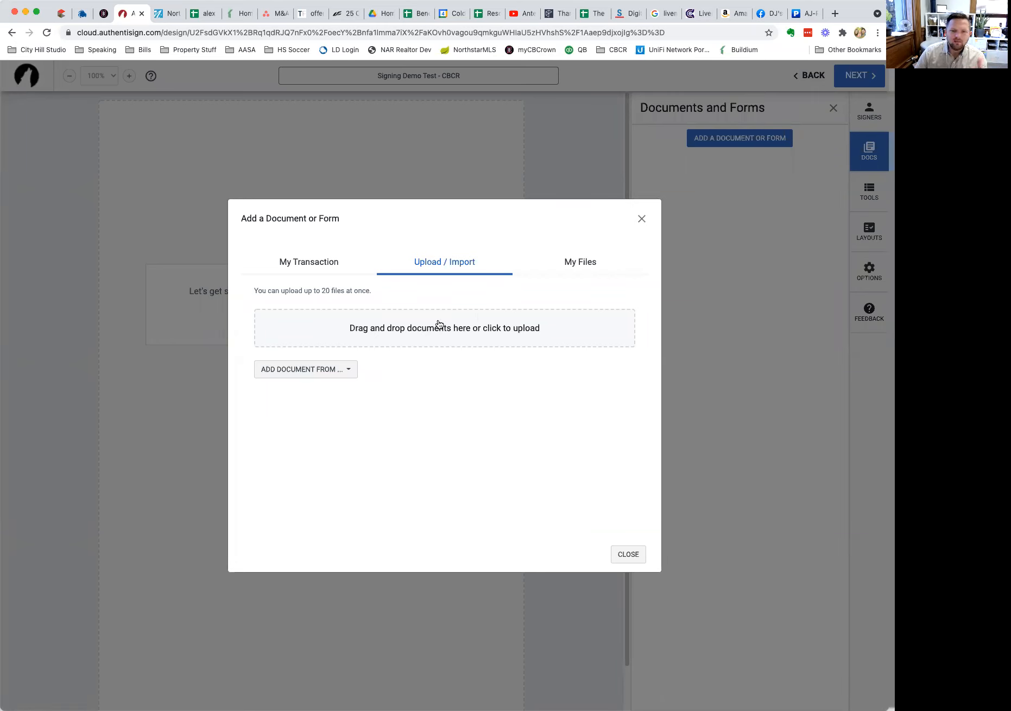
Browse My Files folders Documents, Shared Documents (empty) and Single Forms, then return to My Transaction.
left_click(581, 262)
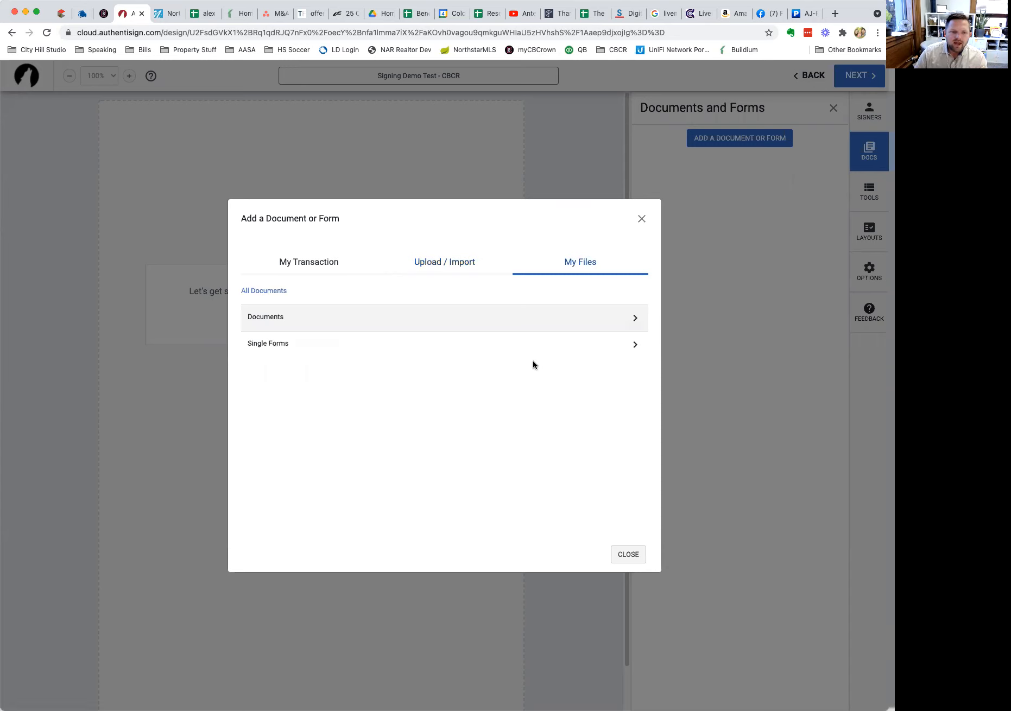
left_click(281, 319)
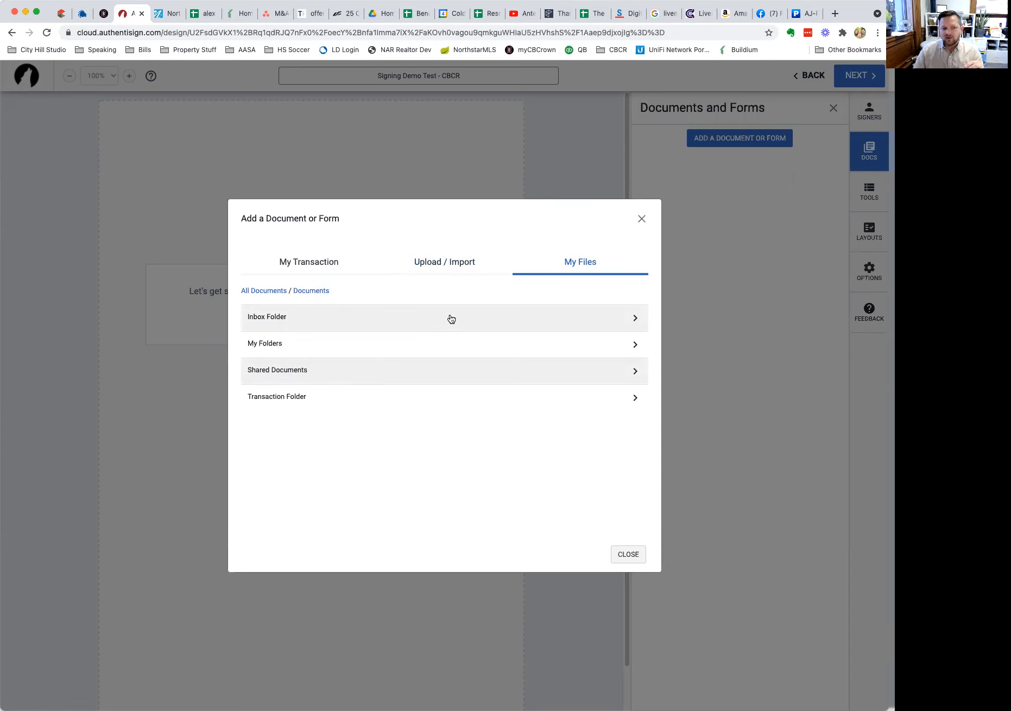
left_click(298, 361)
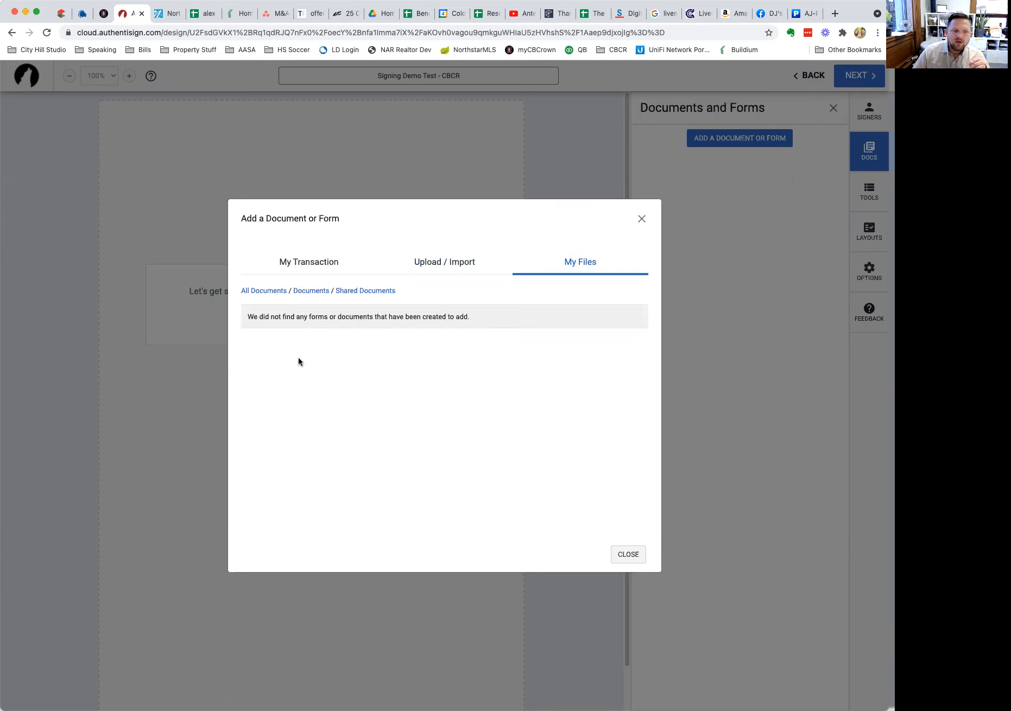
left_click(298, 292)
left_click(295, 367)
left_click(274, 291)
left_click(307, 343)
left_click(259, 292)
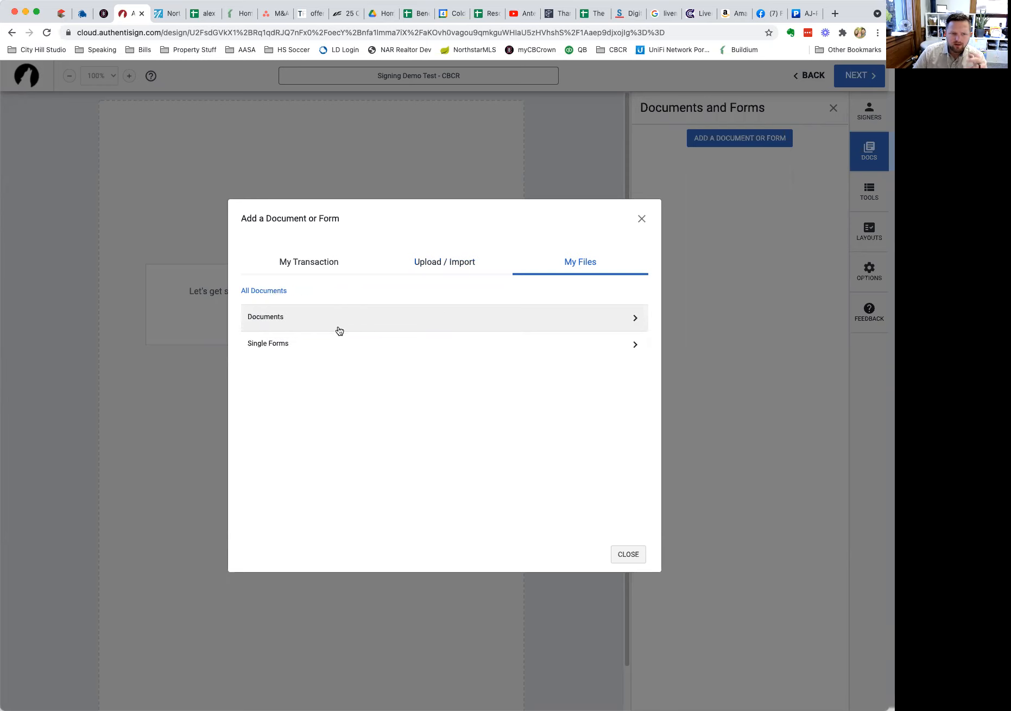
left_click(320, 265)
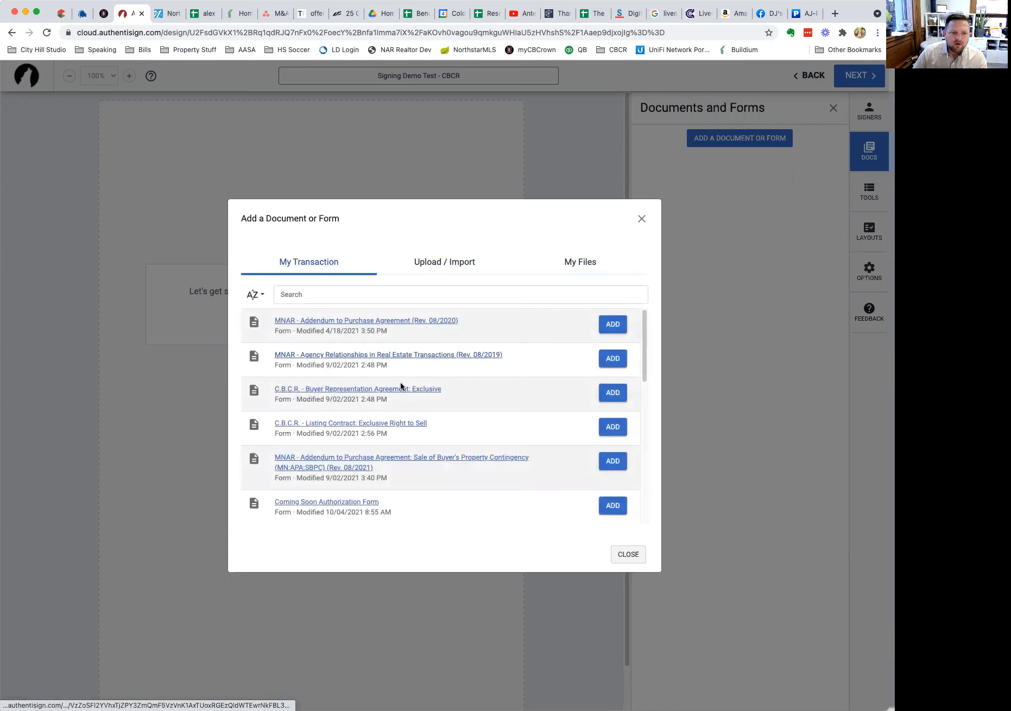
Add the MNAR Agency Relationships form and C.B.C.R. Buyer Representation Agreement, then close the dialog.
left_click(613, 359)
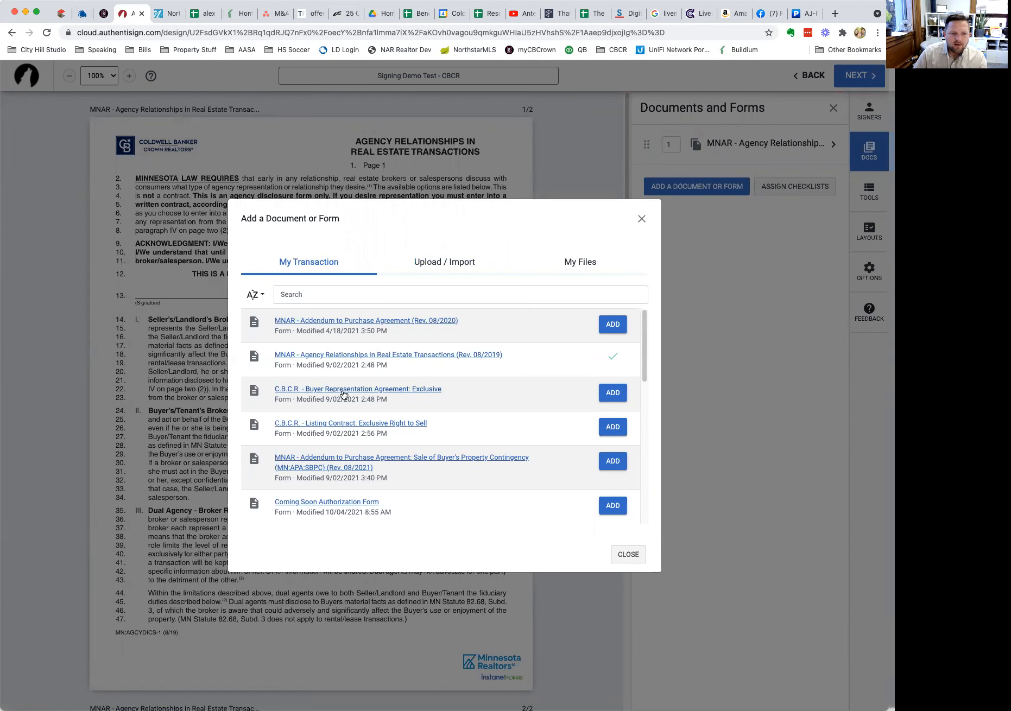
left_click(617, 394)
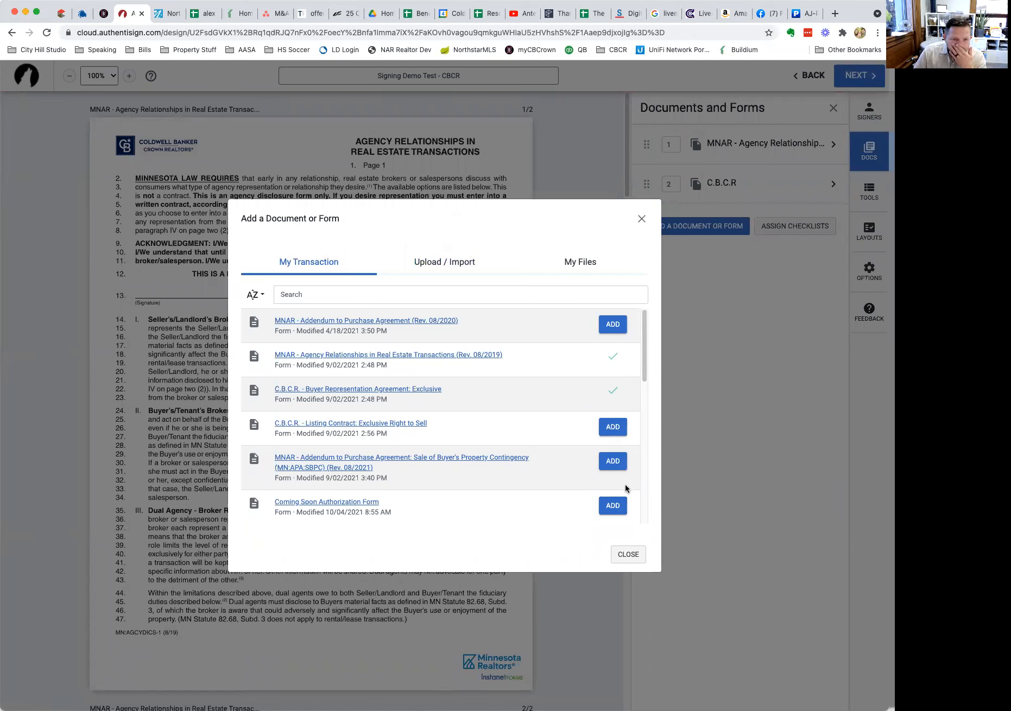
left_click(636, 555)
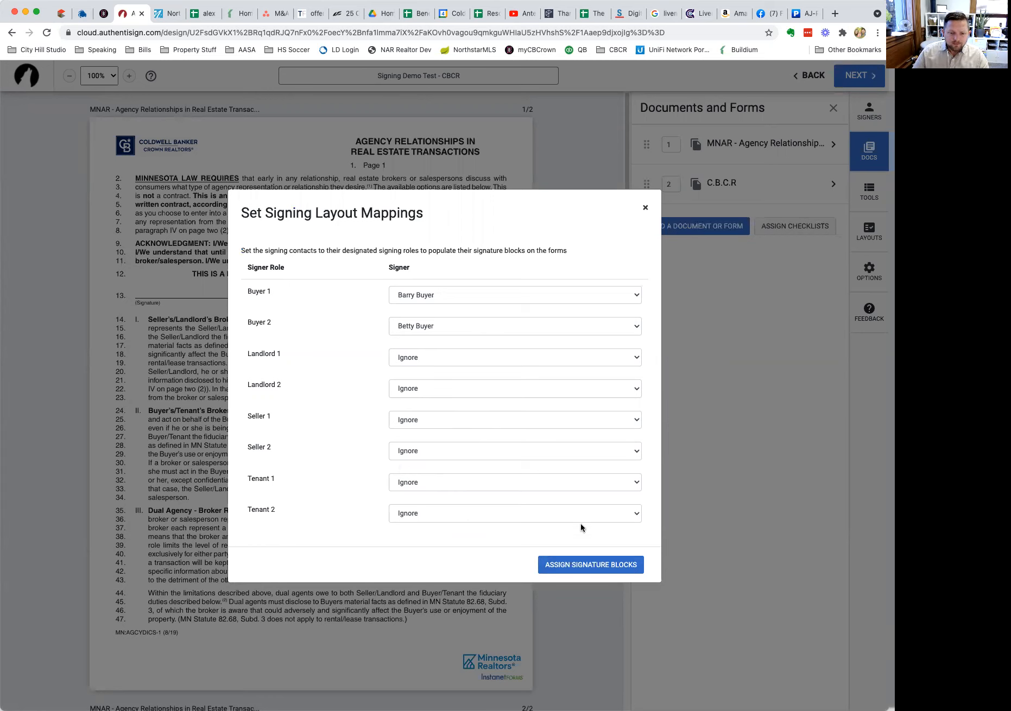
Keep the Buyer 2 signer mapping and assign both buyers' signature blocks to the Agency Relationships form.
left_click(464, 324)
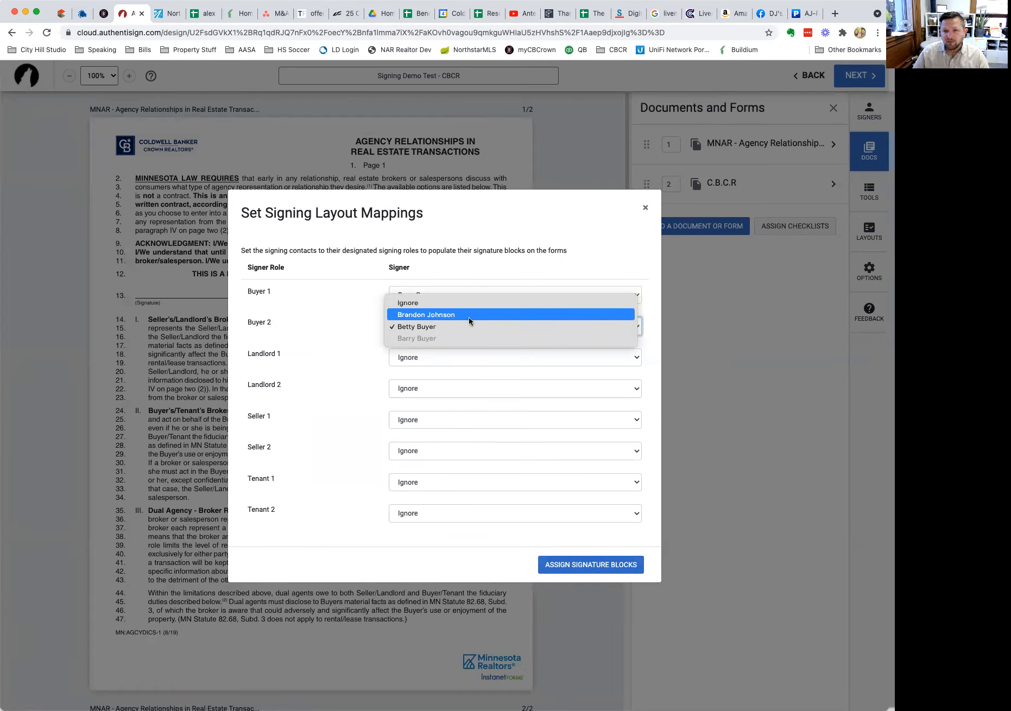
left_click(464, 264)
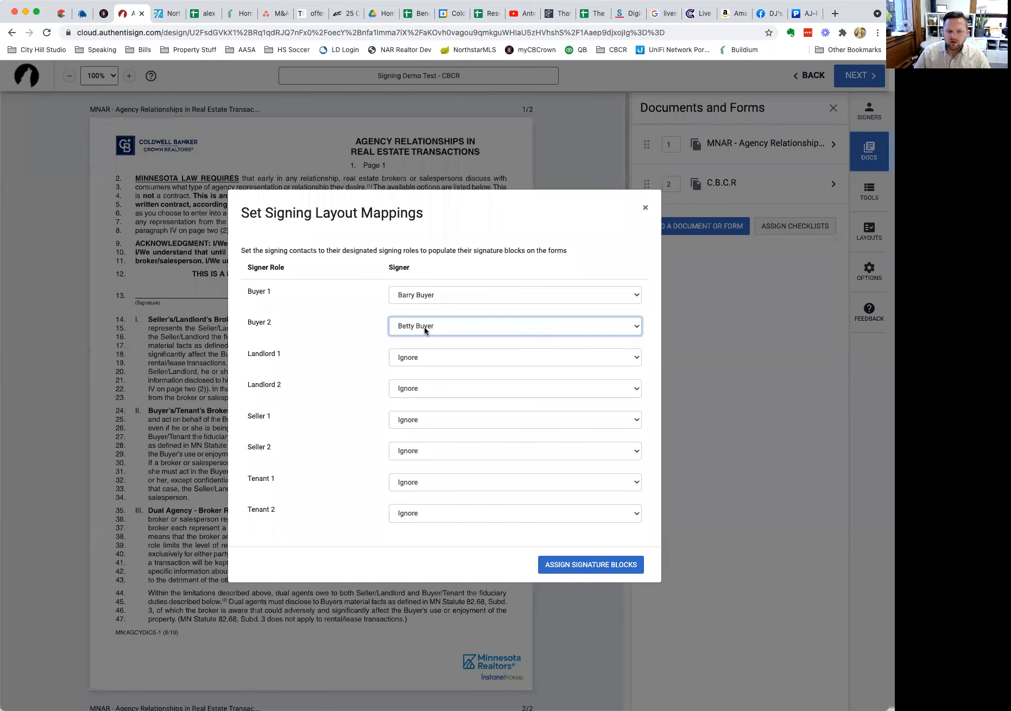
left_click(561, 568)
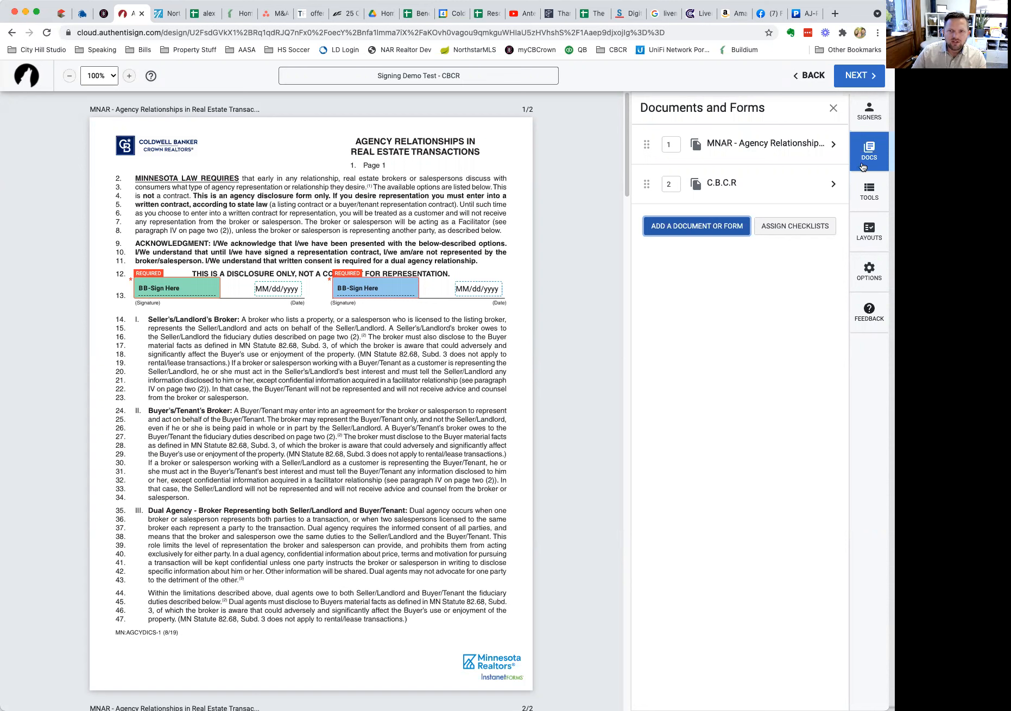
left_click(869, 127)
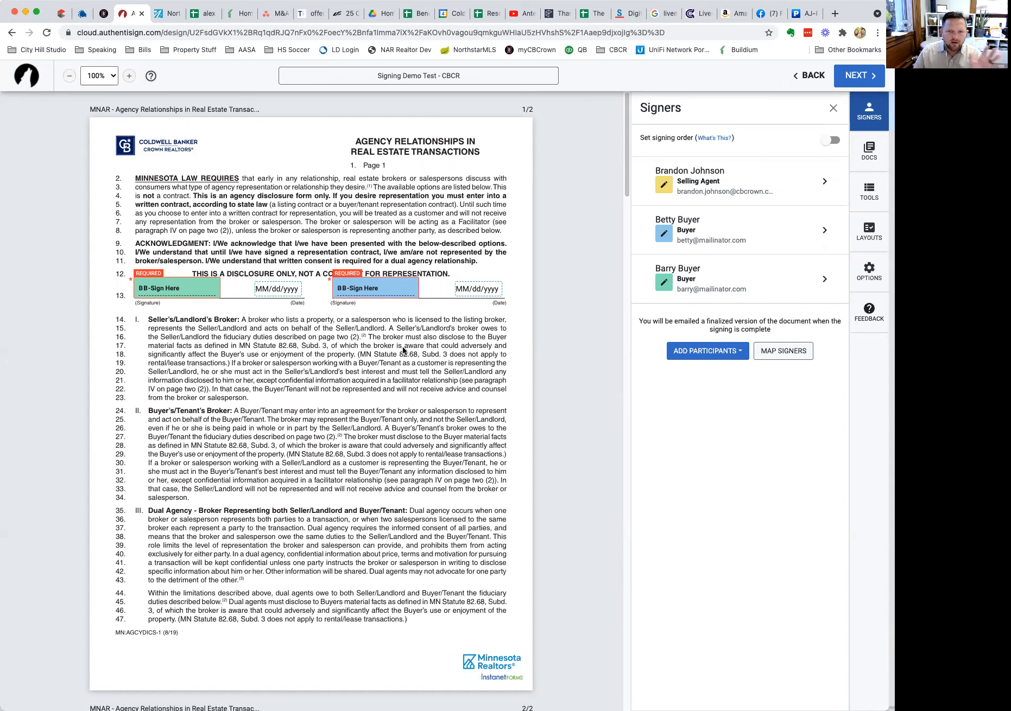
scroll(481, 375, "down", 12)
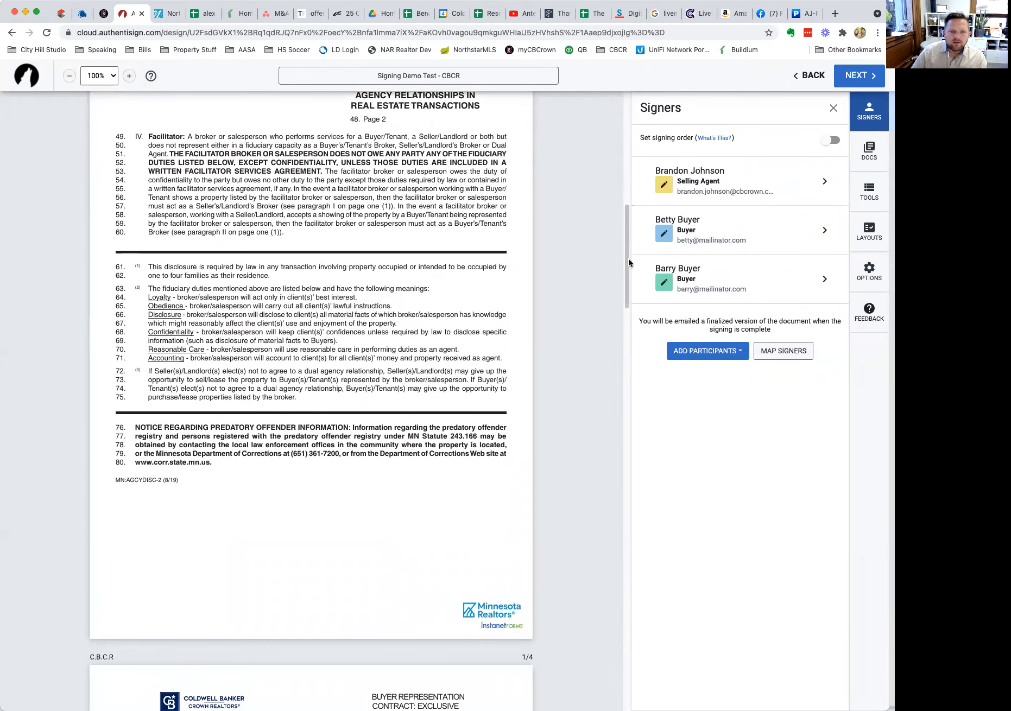
scroll(626, 272, "down", 1)
scroll(625, 288, "down", 6)
scroll(622, 304, "up", 15)
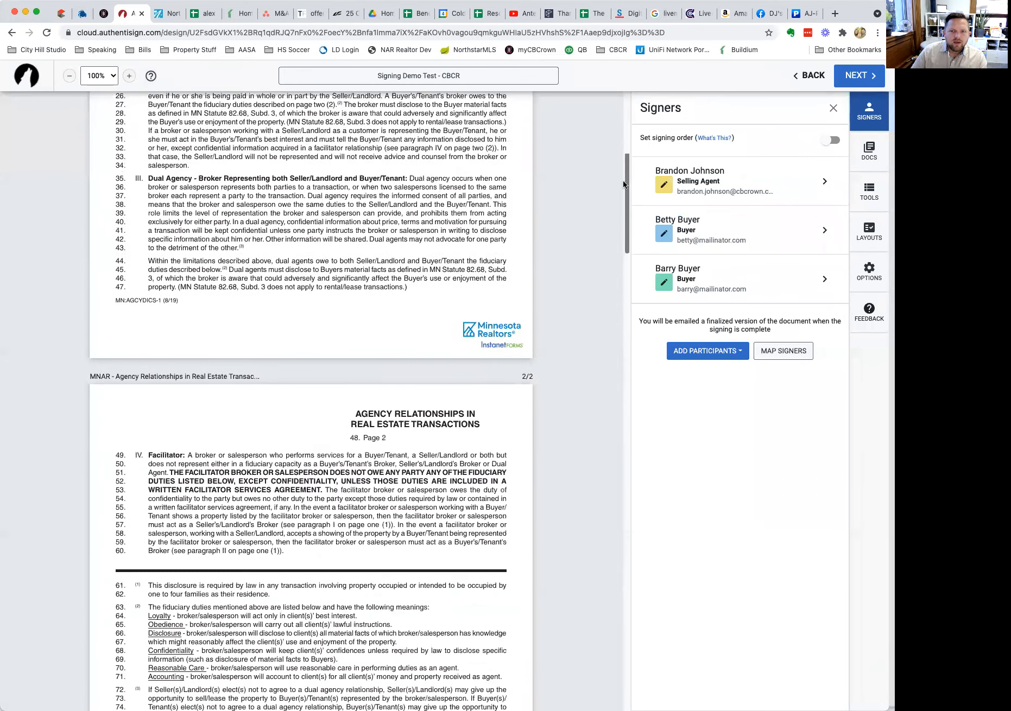
left_click(867, 157)
scroll(624, 142, "up", 5)
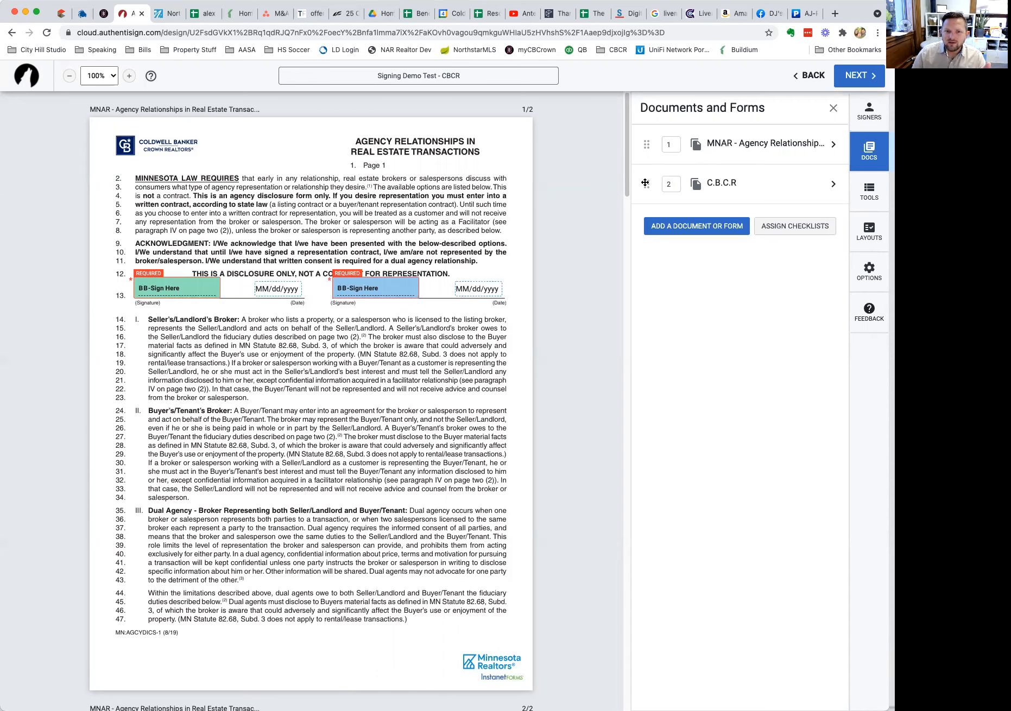
Set the C.B.C.R form's order number to 2 so MNAR Agency Relationships comes first.
mouse_move(644, 183)
left_mouse_down()
mouse_move(646, 141)
mouse_move(646, 185)
left_mouse_up()
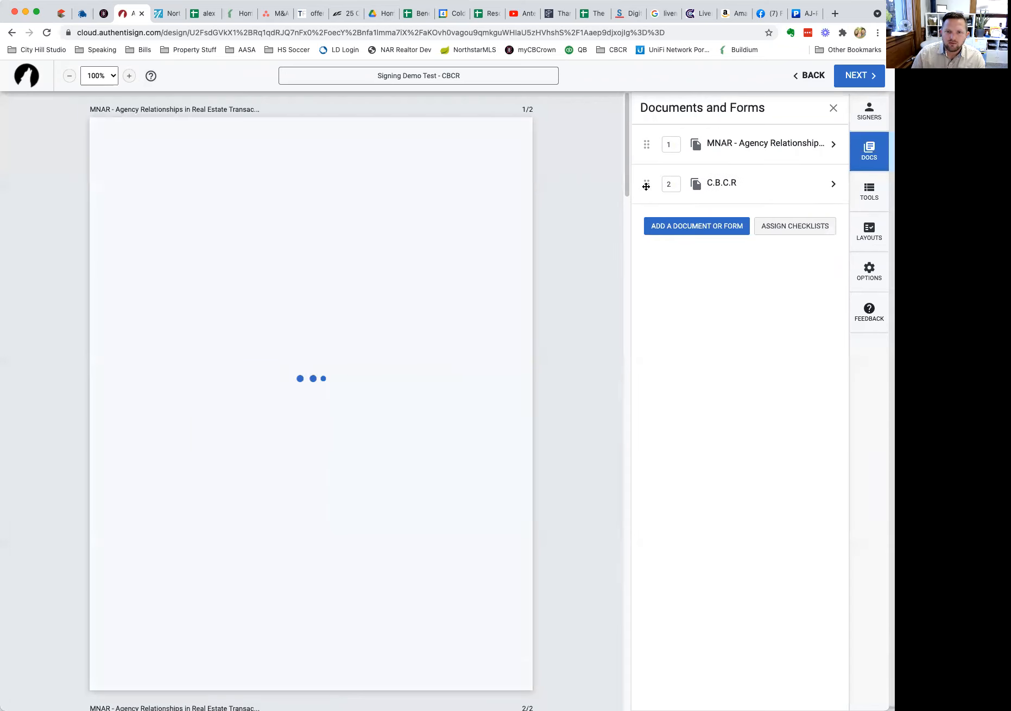
left_click(671, 145)
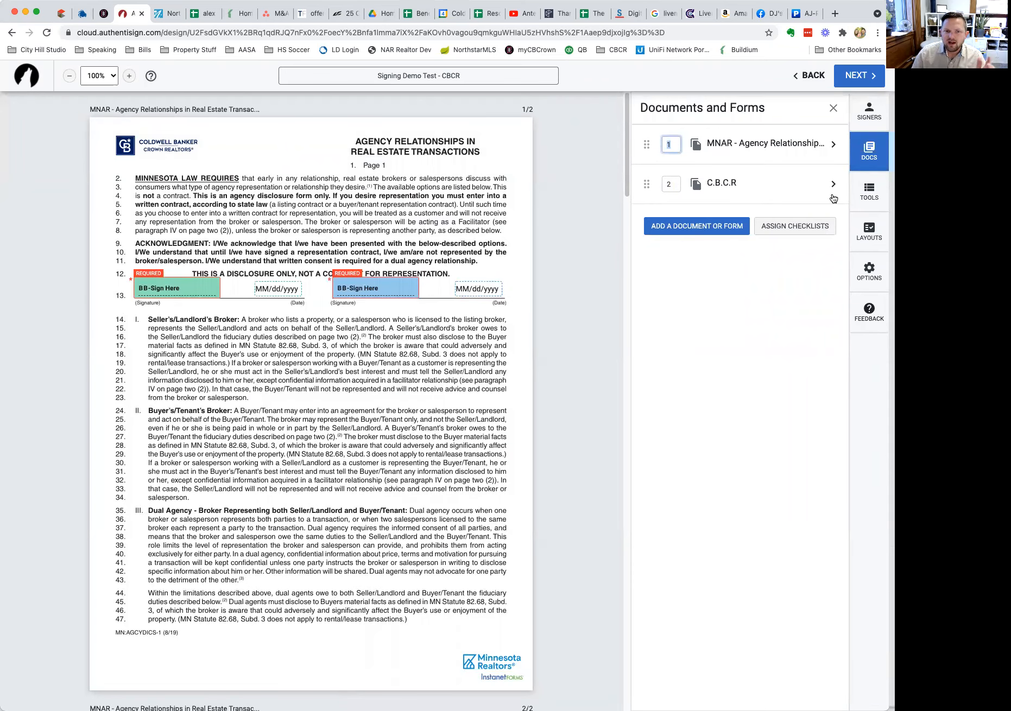
type("2")
key("Tab")
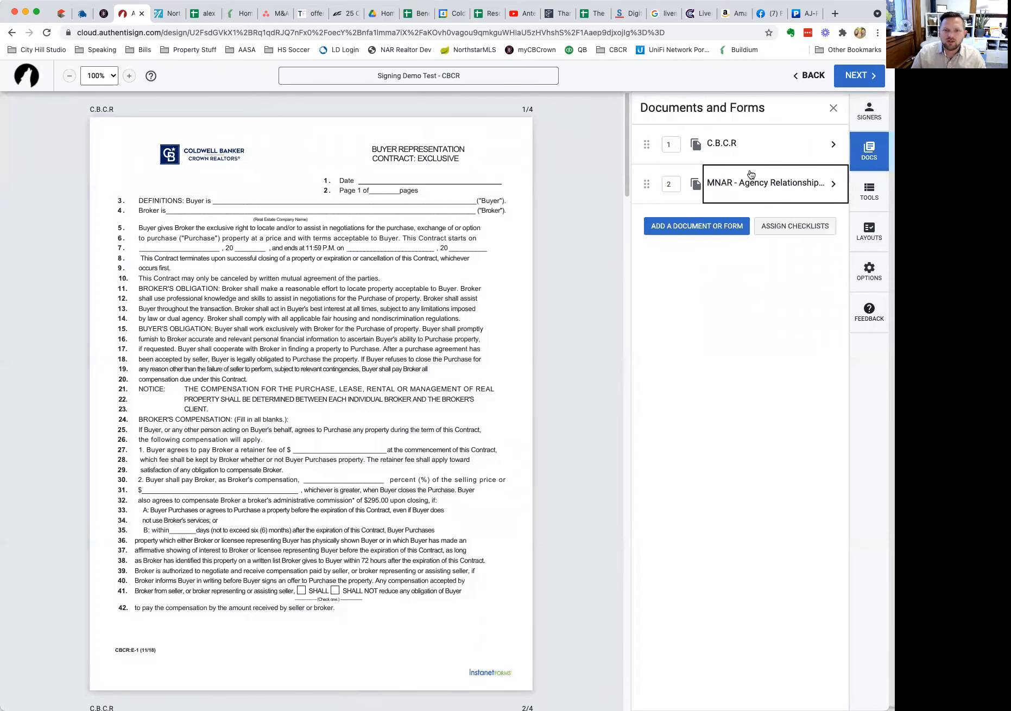
left_click(670, 144)
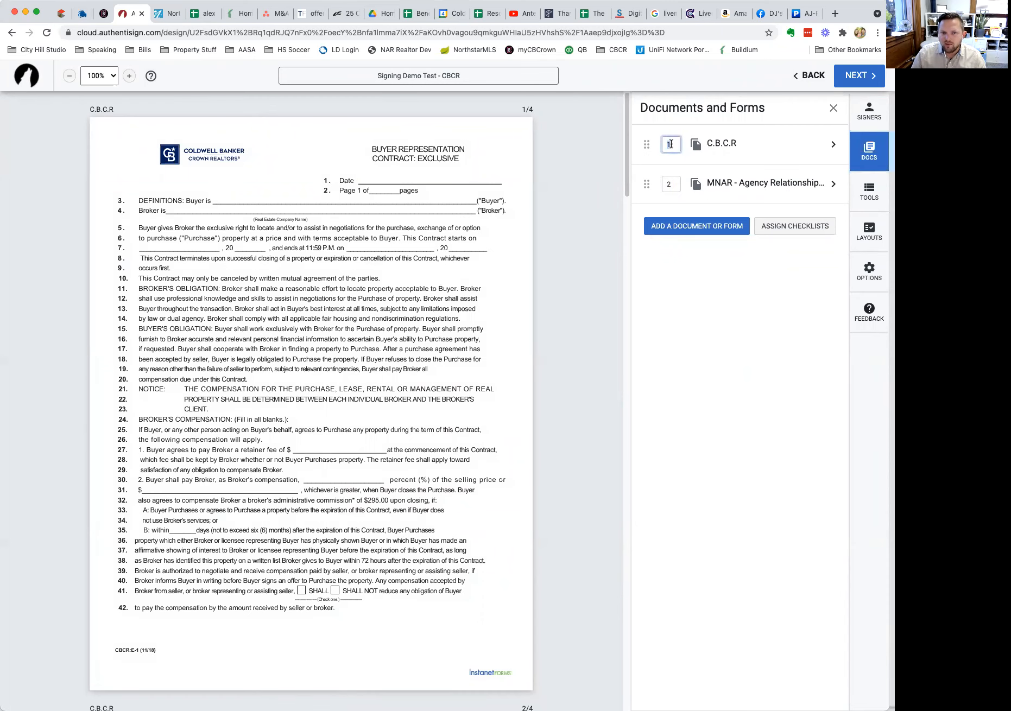
type("2")
key("Tab")
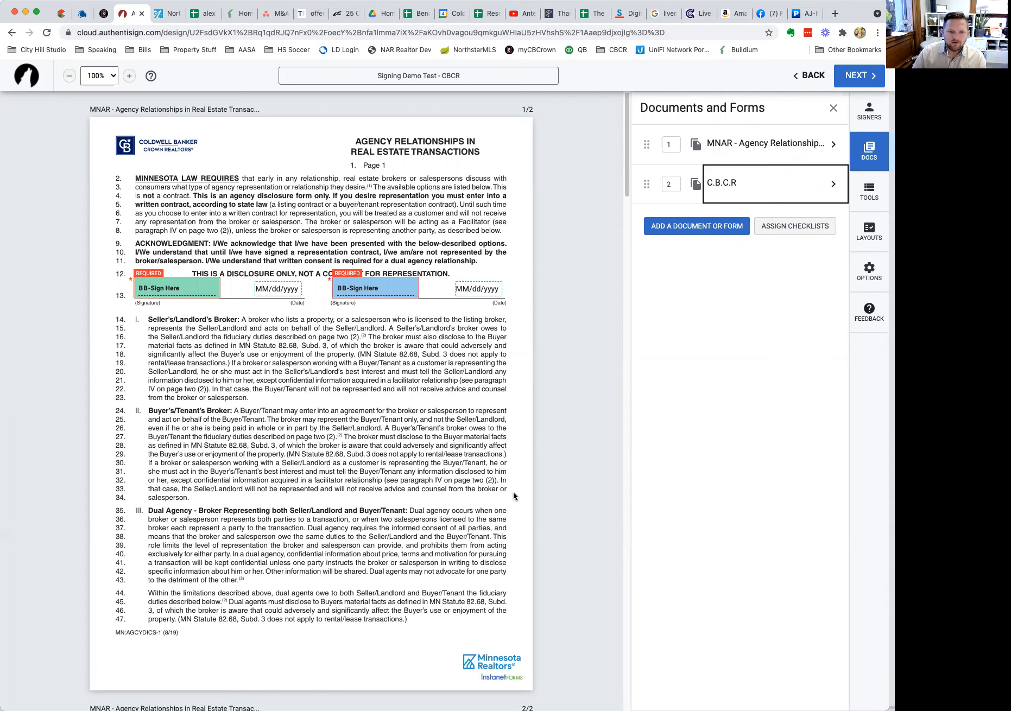
On C.B.C.R page 2, circle the closing-services checkboxes, then bring up the Signing Tools panel.
scroll(515, 494, "down", 15)
scroll(515, 496, "down", 7)
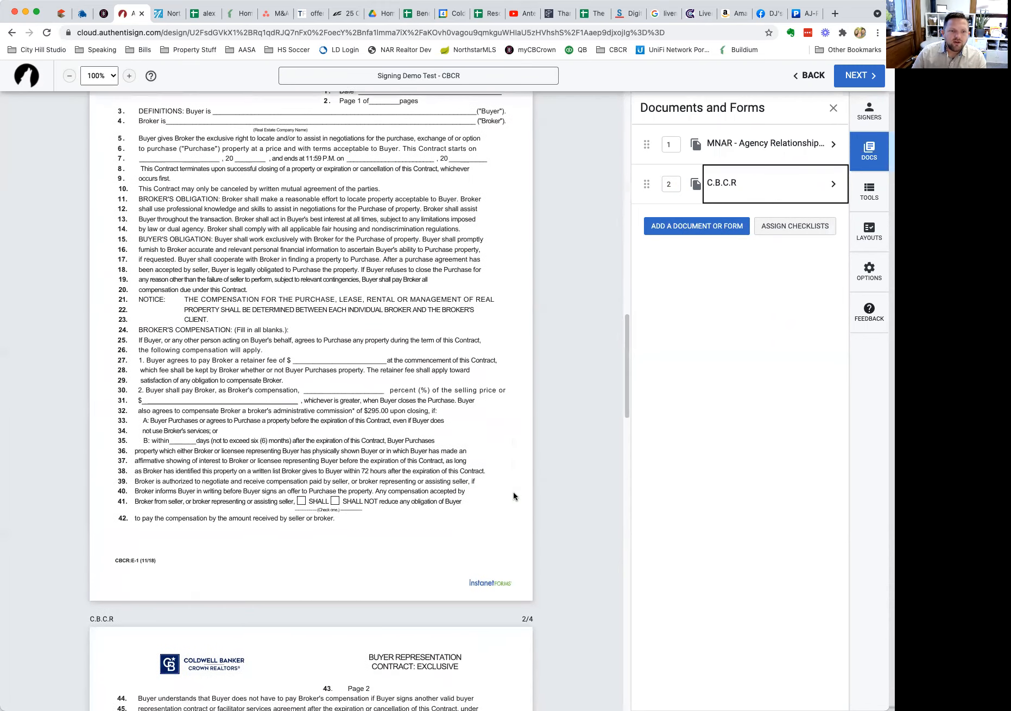
scroll(515, 495, "up", 2)
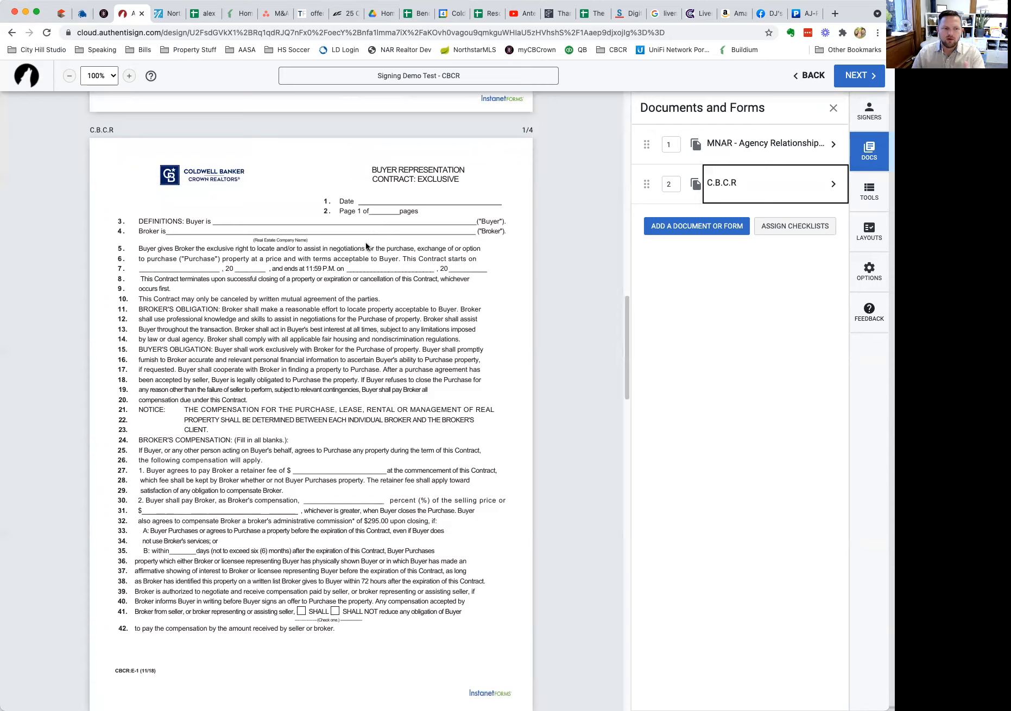
scroll(330, 461, "down", 5)
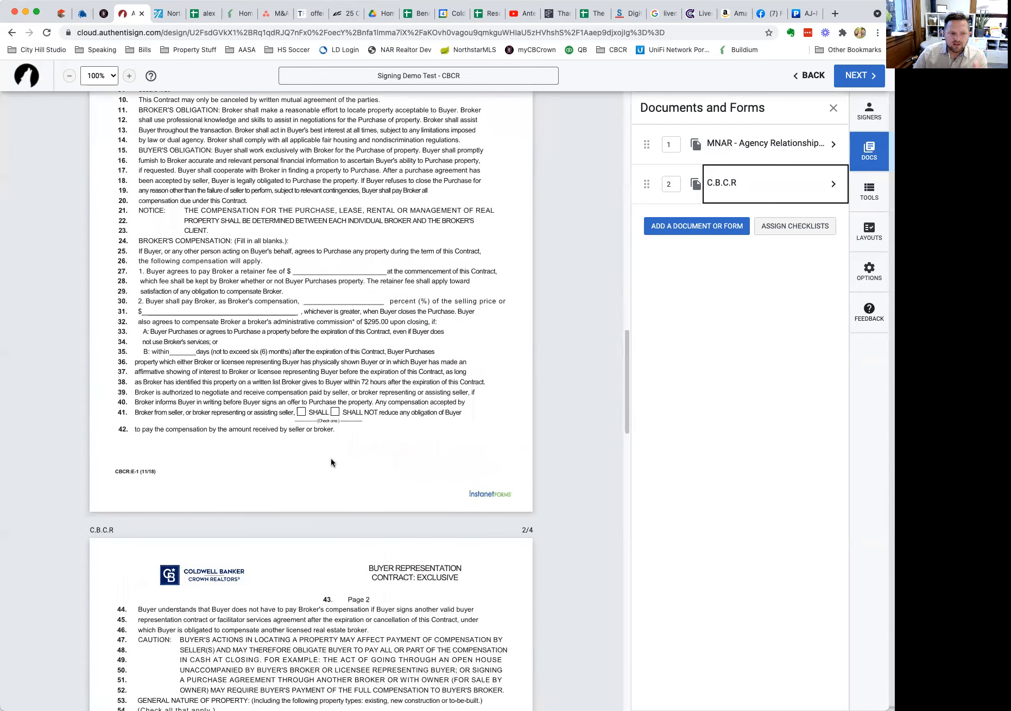
scroll(331, 462, "down", 6)
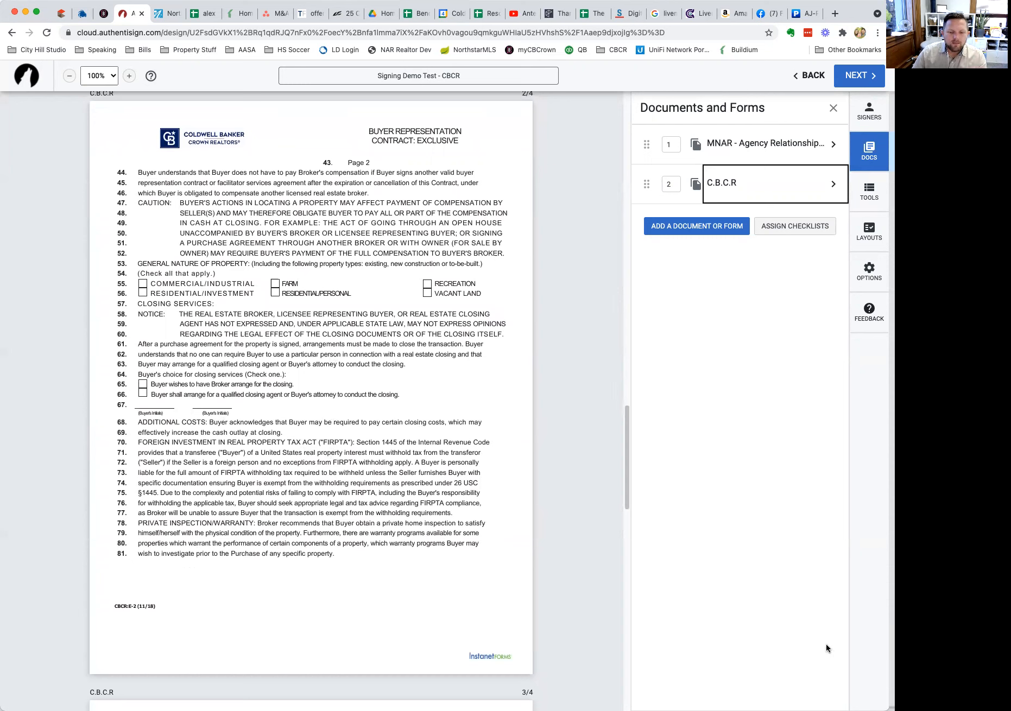
mouse_move(266, 399)
left_mouse_down()
mouse_move(111, 380)
mouse_move(174, 432)
mouse_move(268, 395)
left_mouse_up()
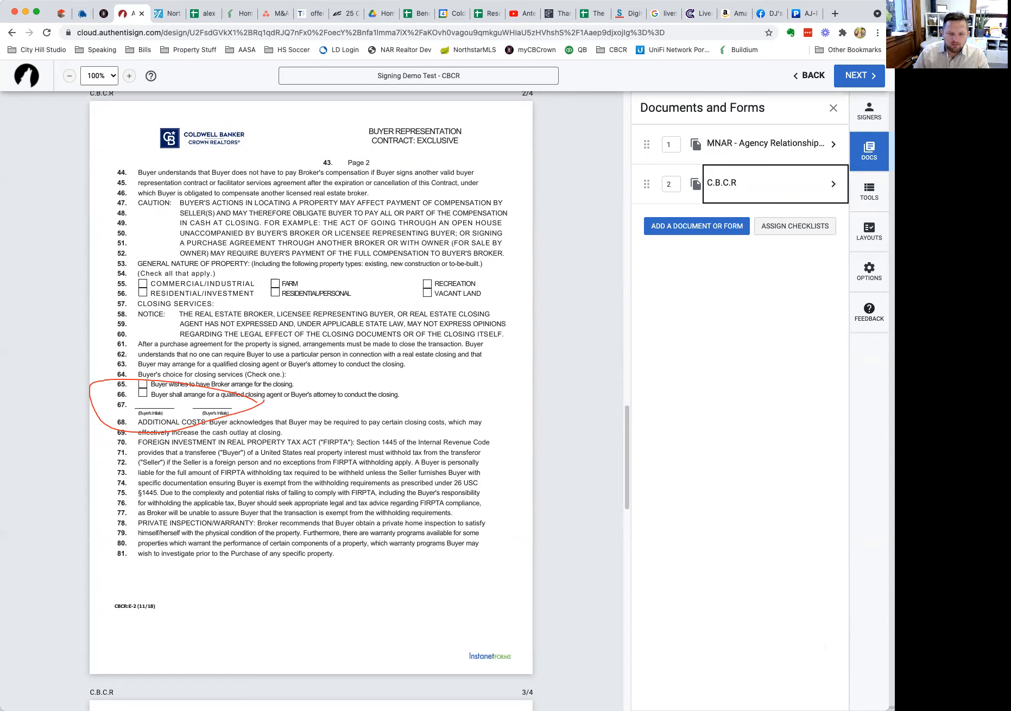
left_click(482, 655)
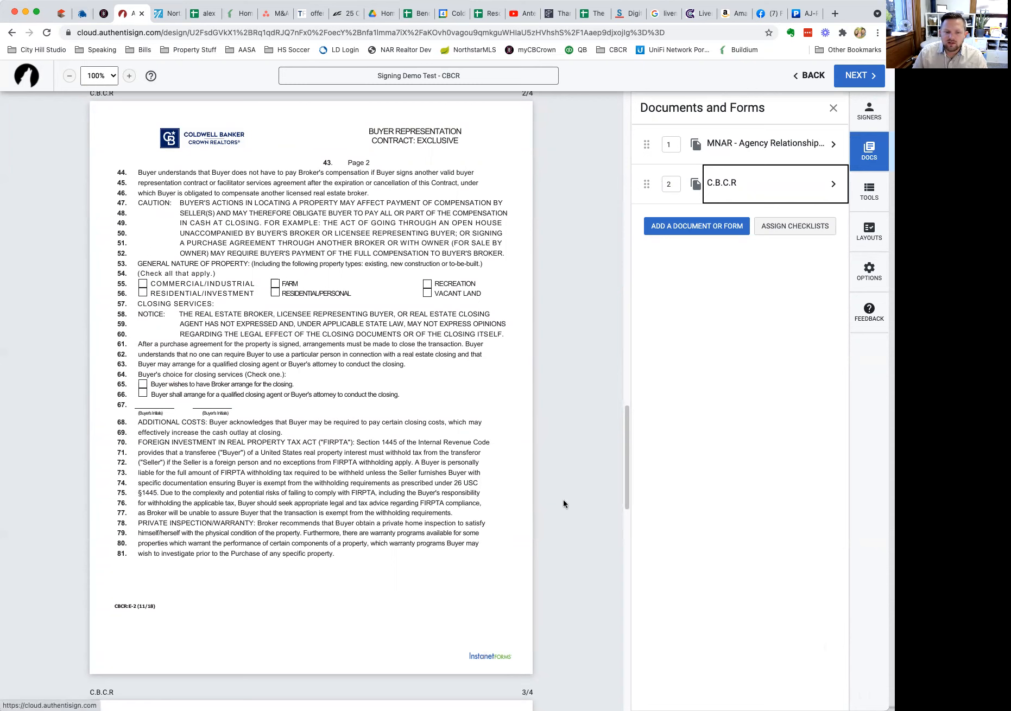
left_click(872, 195)
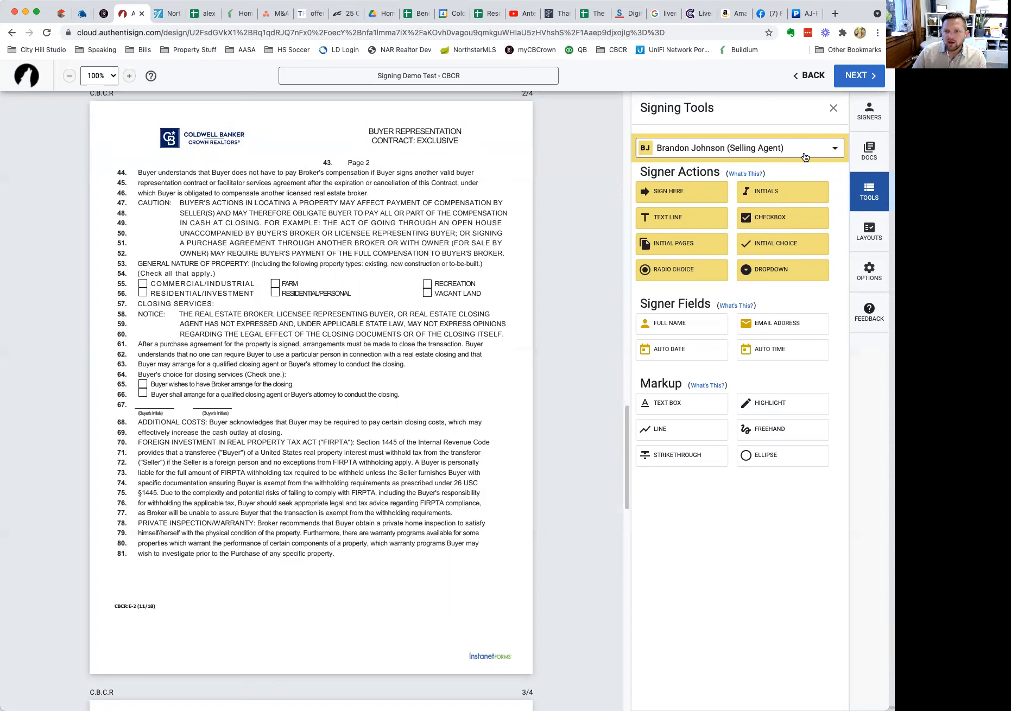
Place initials fields for the first buyer and the second buyer on line 67 of page 2.
left_click(706, 157)
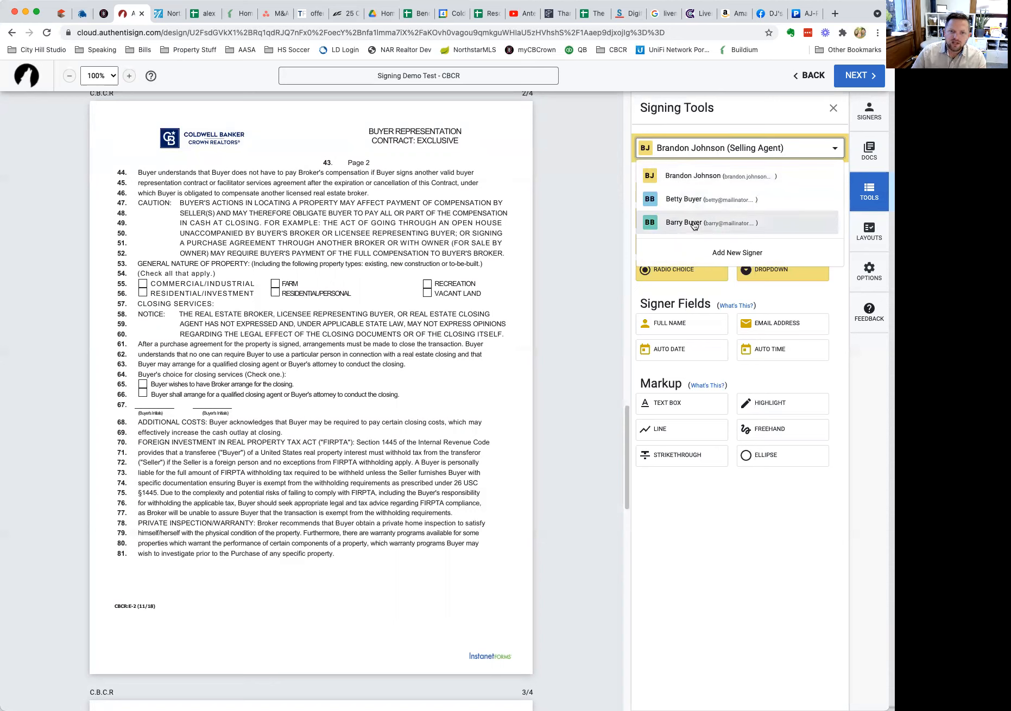
left_click(690, 209)
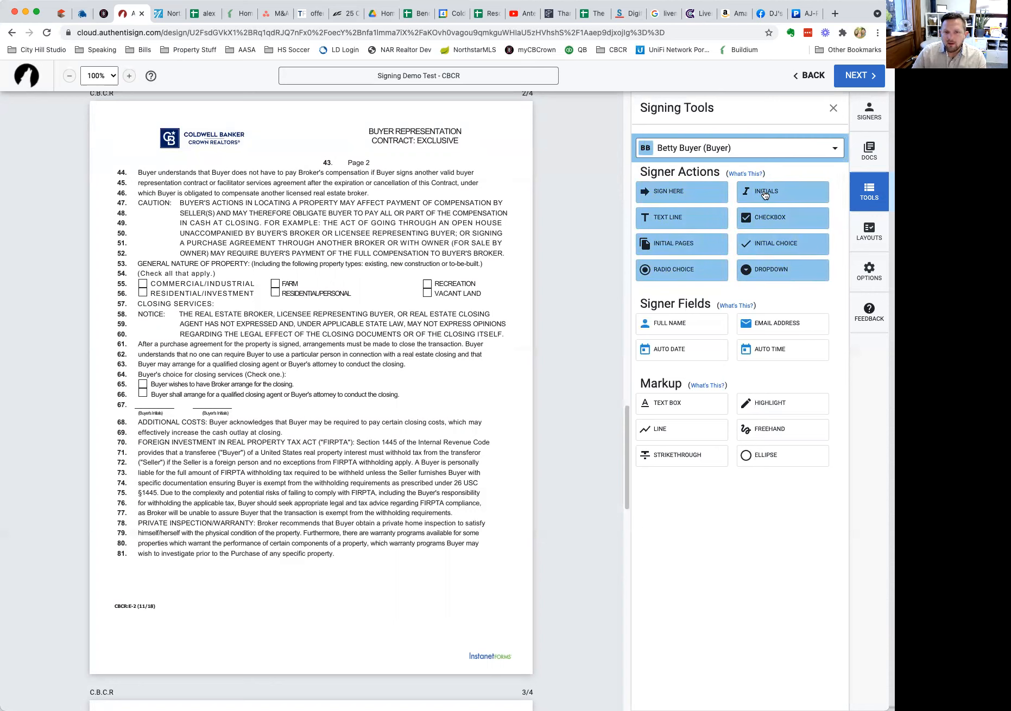
left_click_drag(765, 194, 202, 394)
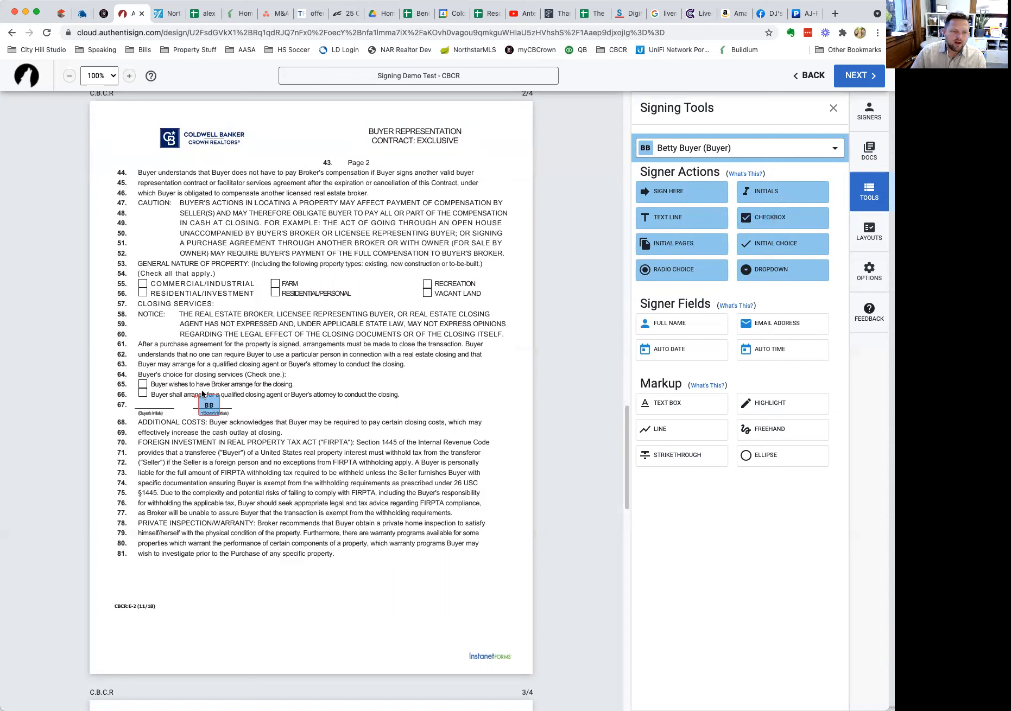
left_click(717, 148)
left_click(684, 222)
left_click_drag(773, 200, 152, 404)
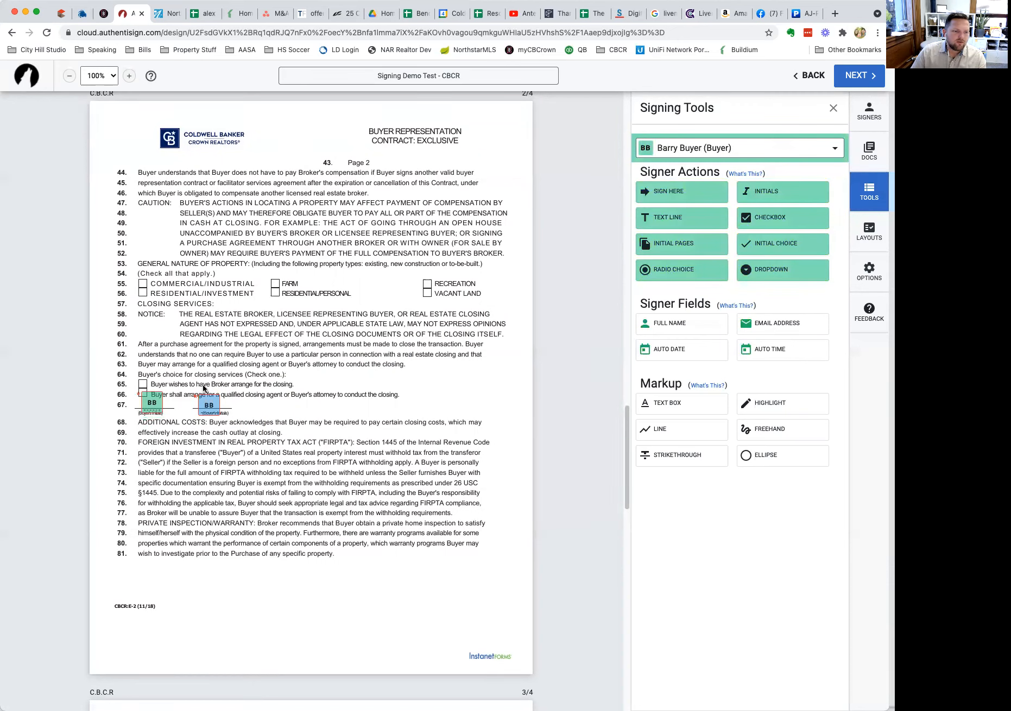
Add first-buyer checkboxes on line 65 and the Residential/Personal, Residential/Investment, Farm and Vacant Land boxes.
left_click(728, 147)
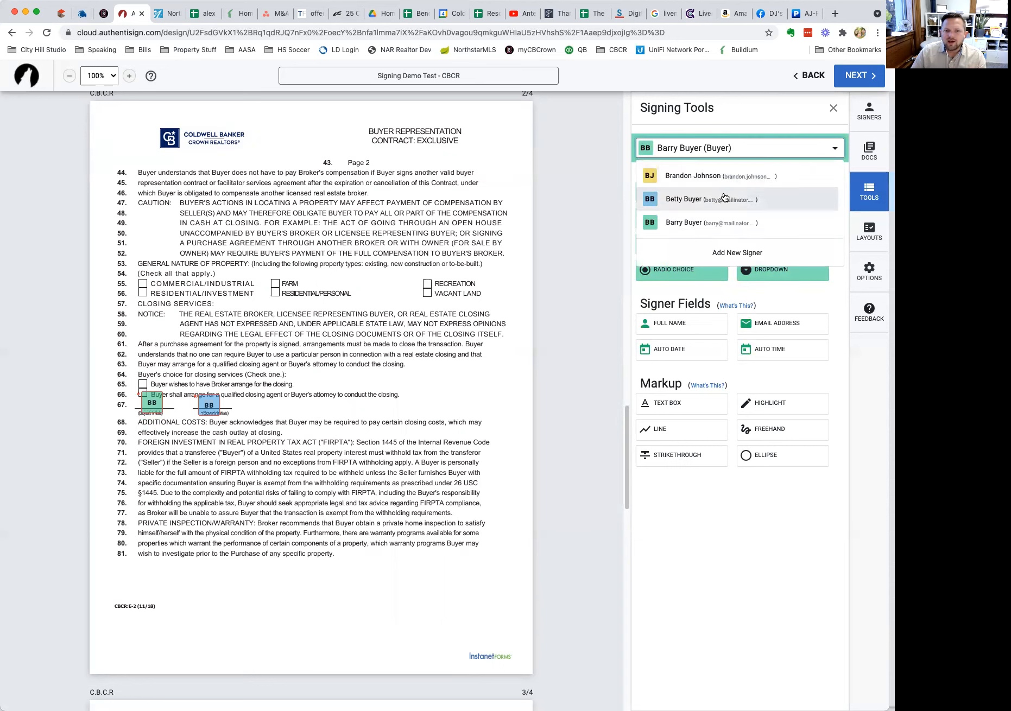
left_click(721, 205)
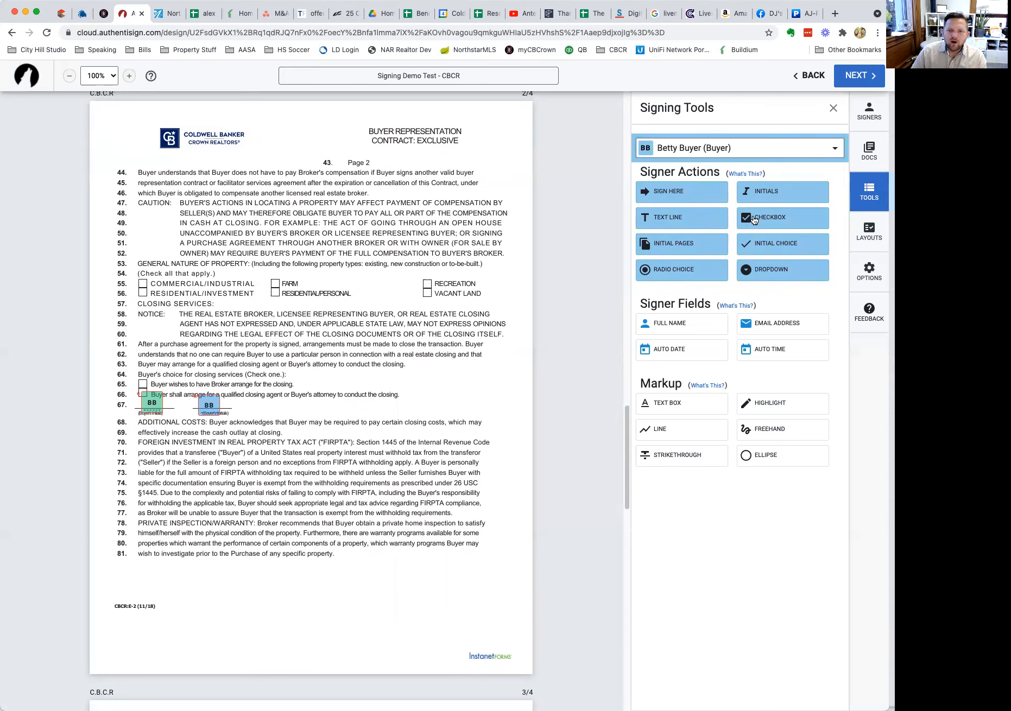
left_click_drag(754, 220, 139, 380)
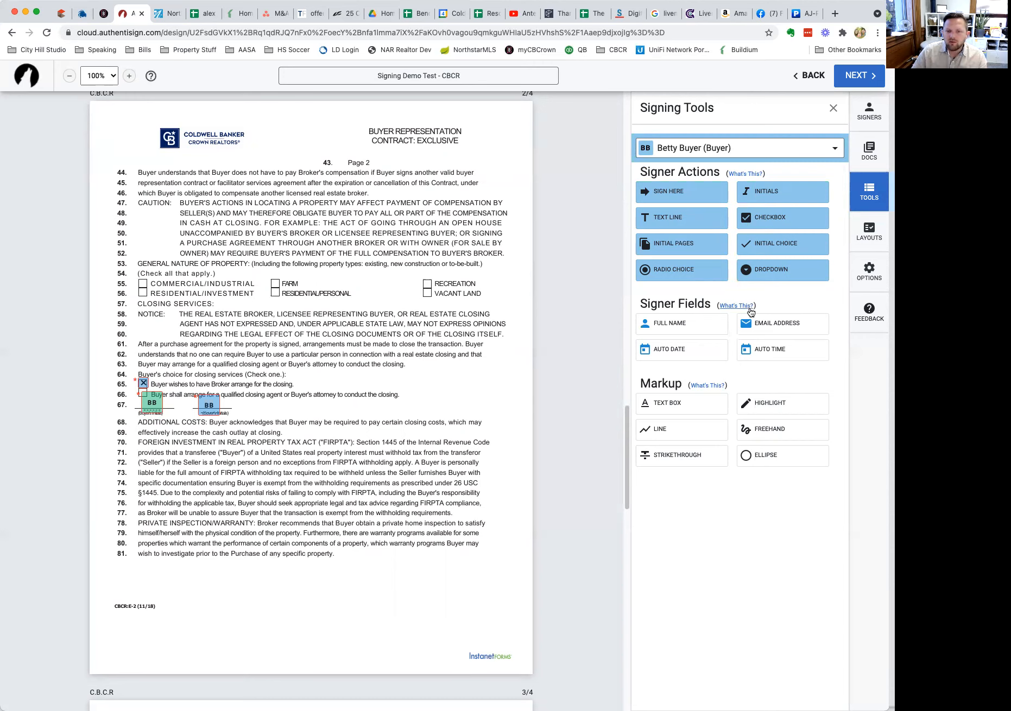
left_click_drag(337, 328, 272, 286)
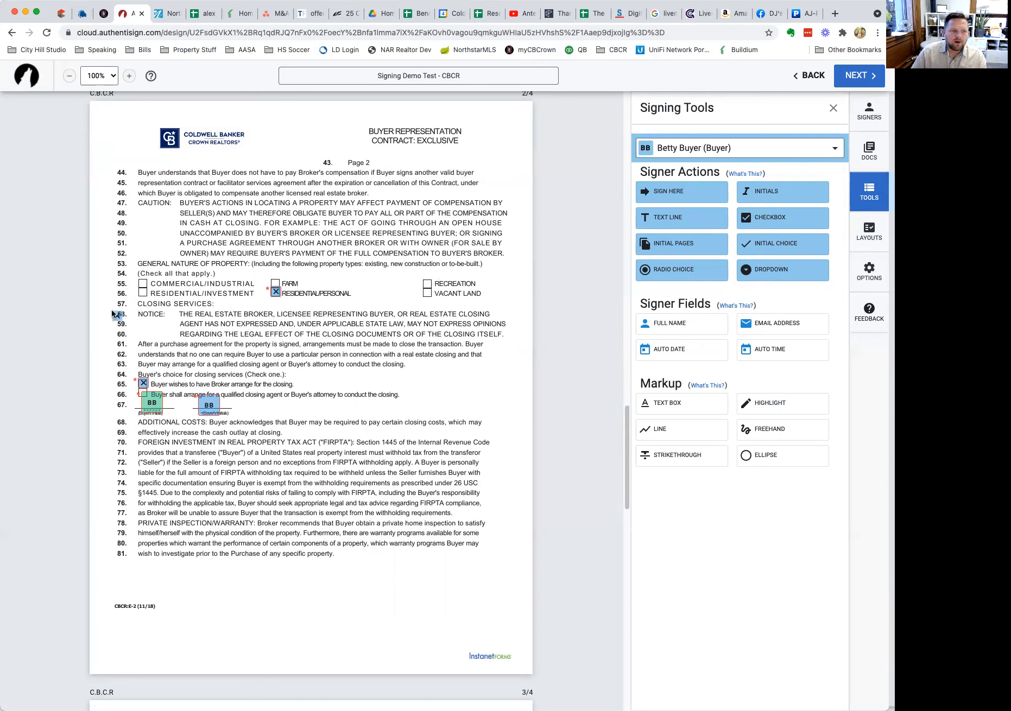
left_click(138, 289)
left_click(766, 215)
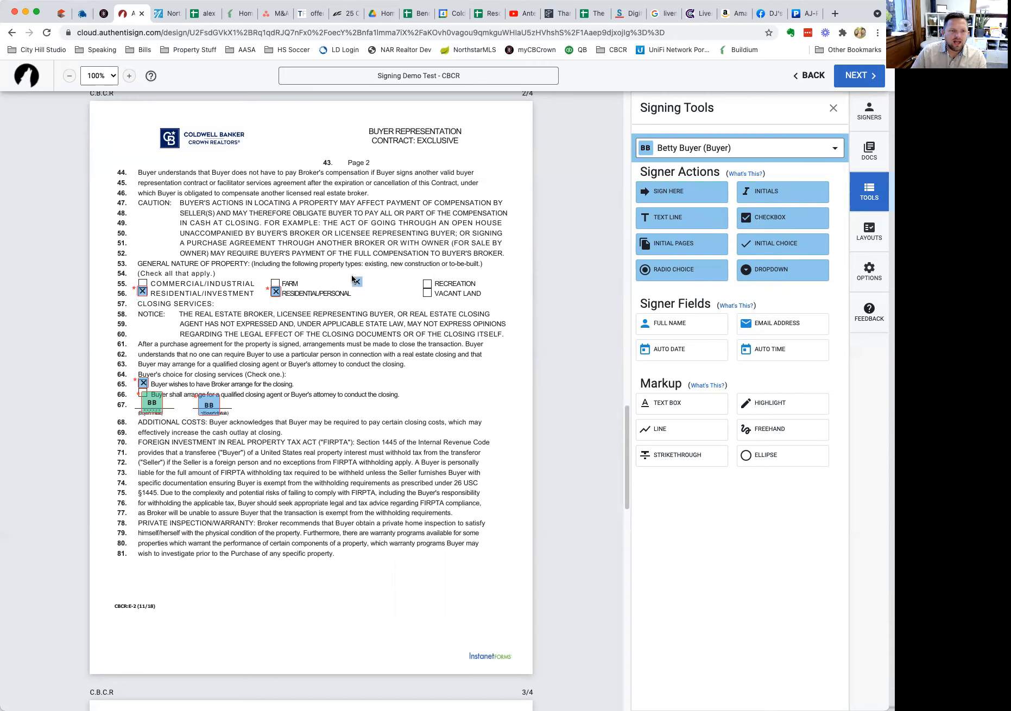
left_click(275, 283)
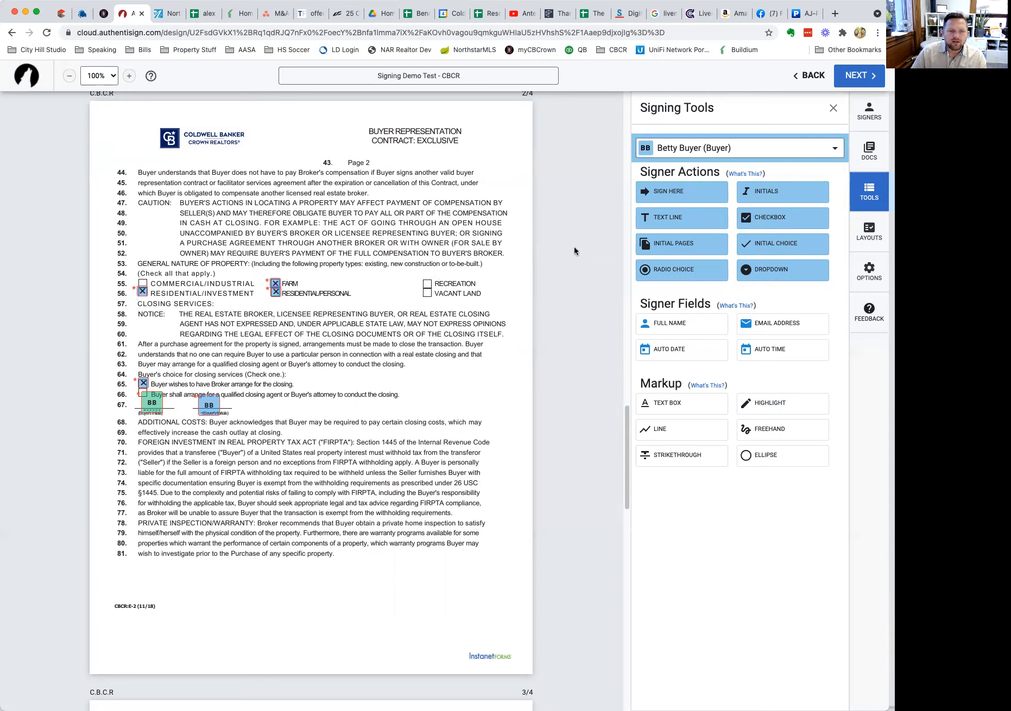
left_click(766, 224)
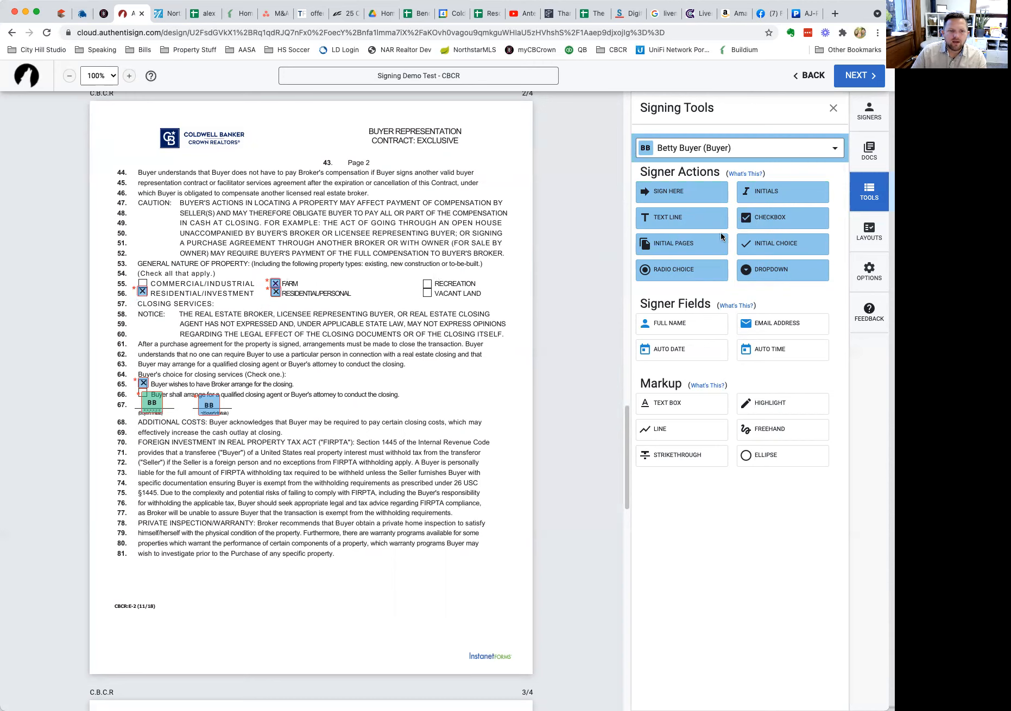
left_click(419, 291)
On page 3, give the selling agent a line 95 checkbox, a By-line signature and company-name text field.
scroll(476, 390, "down", 3)
scroll(475, 393, "down", 8)
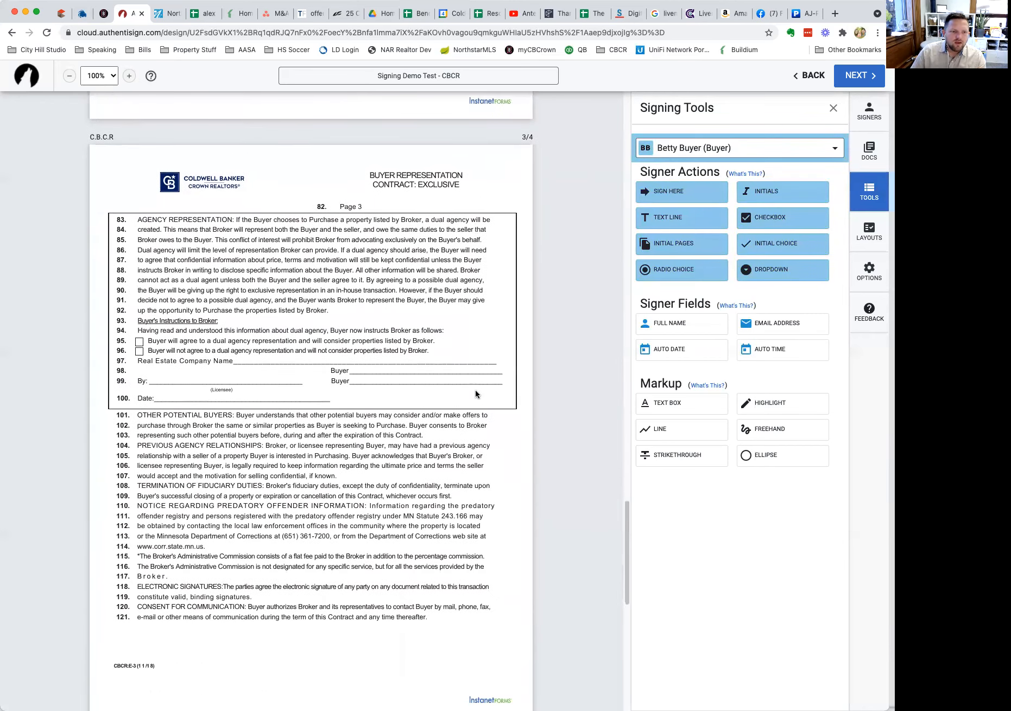
scroll(475, 394, "down", 1)
left_click(733, 145)
left_click(704, 172)
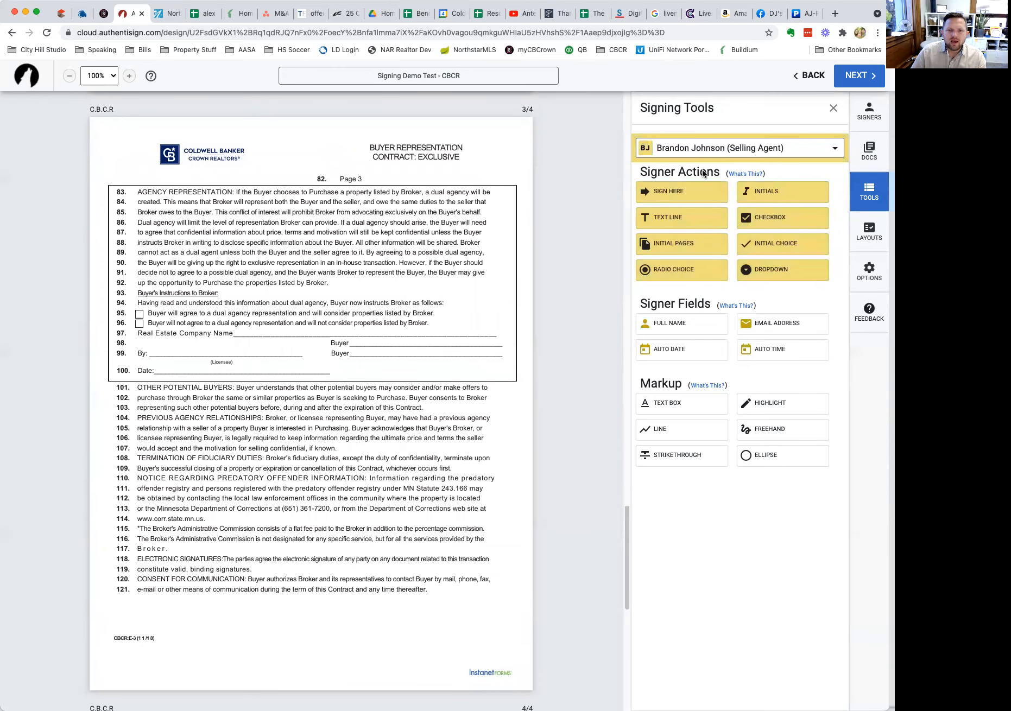
left_click(766, 218)
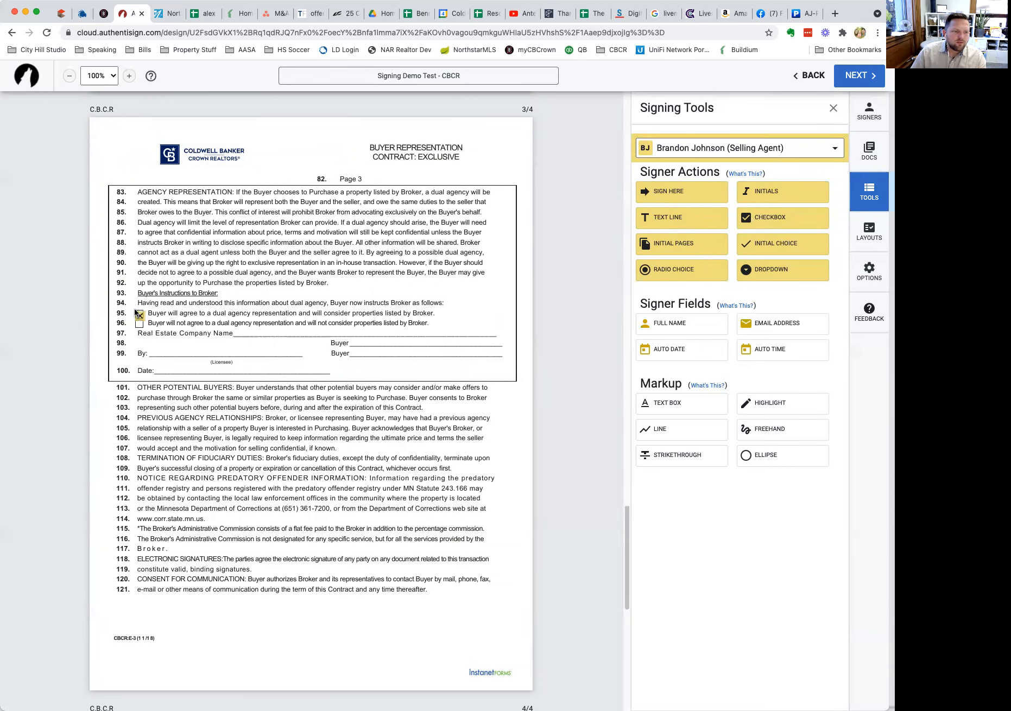
left_click(134, 311)
left_click(644, 194)
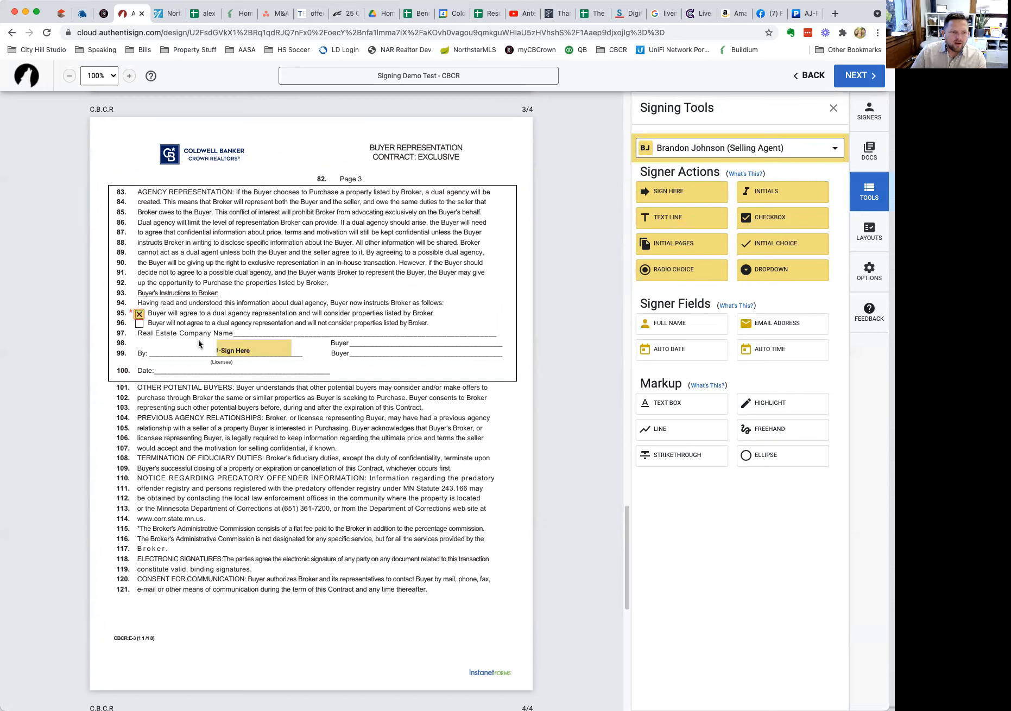
left_click(153, 340)
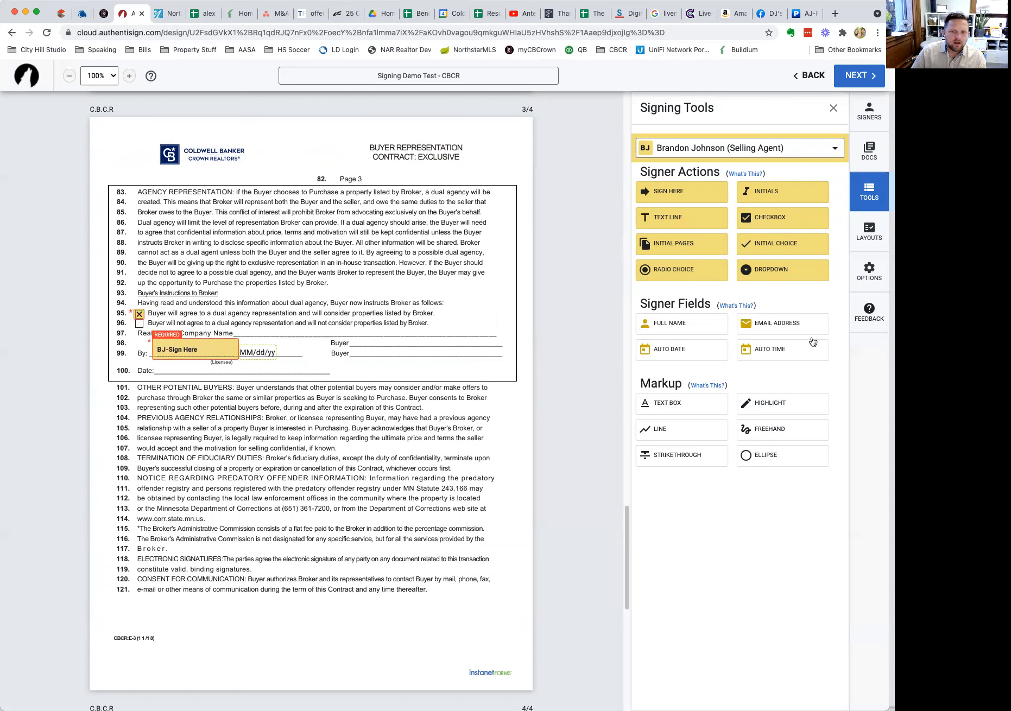
left_click(673, 222)
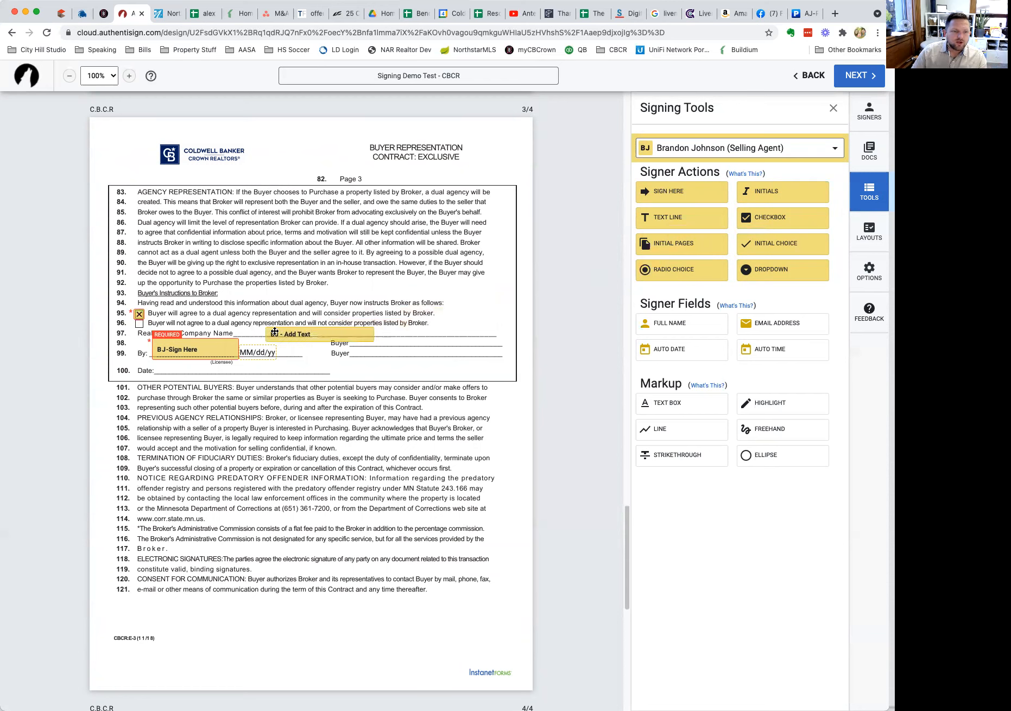
left_click(275, 332)
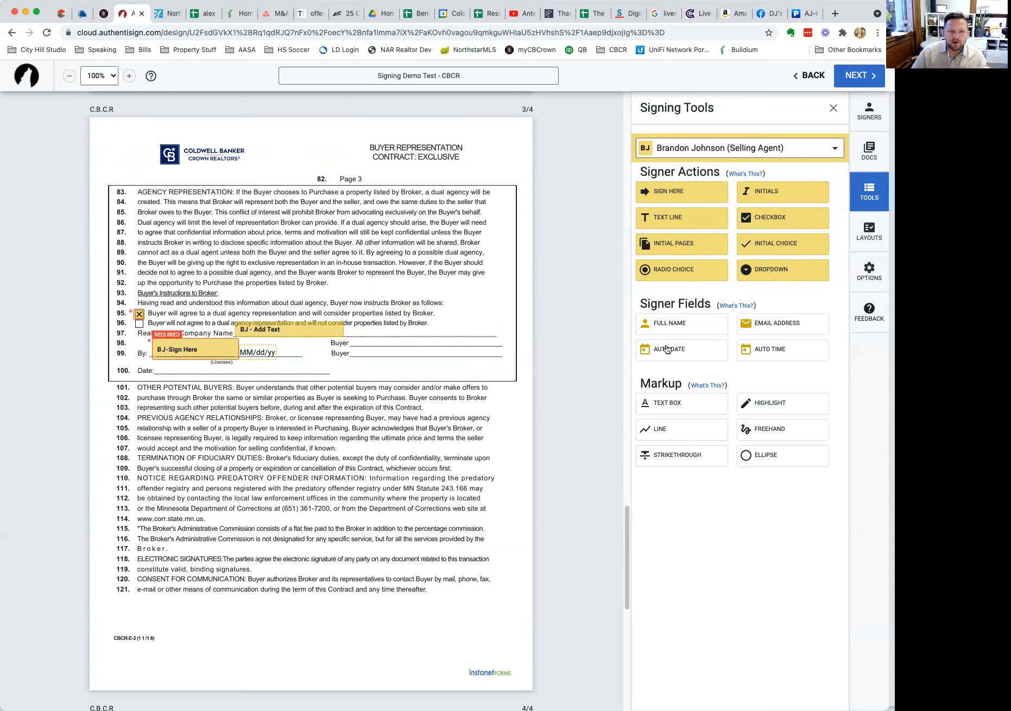
Place signature fields for the first buyer on the Buyer line and the second buyer by line 100.
left_click(759, 152)
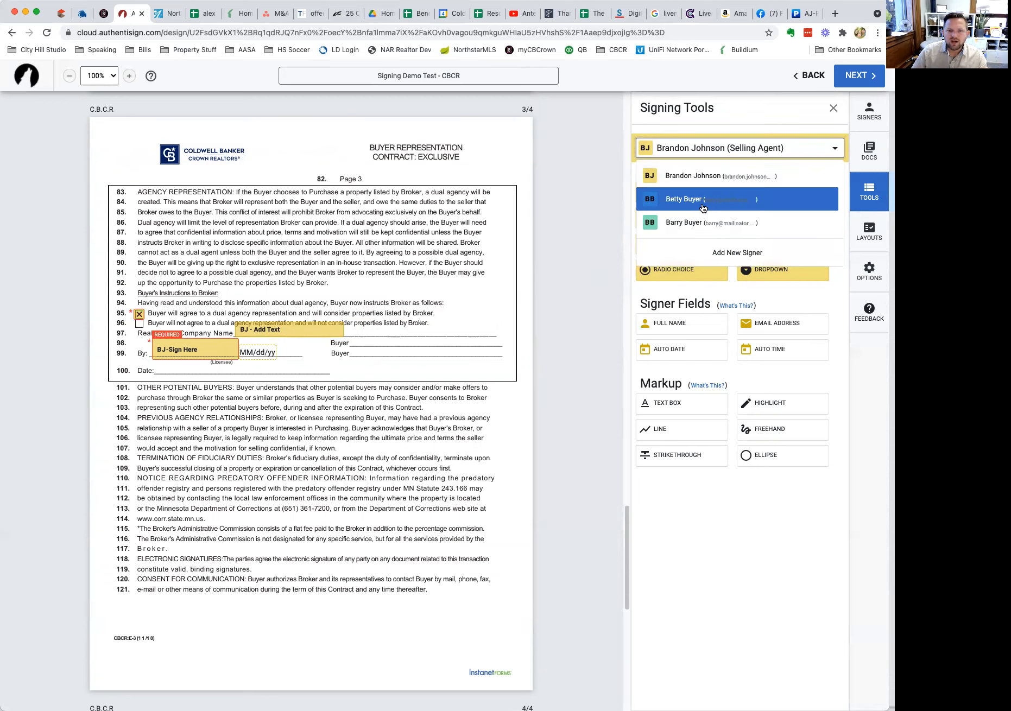
left_click(704, 201)
left_click(668, 195)
left_click(351, 339)
left_click(695, 152)
left_click(687, 219)
left_click(673, 193)
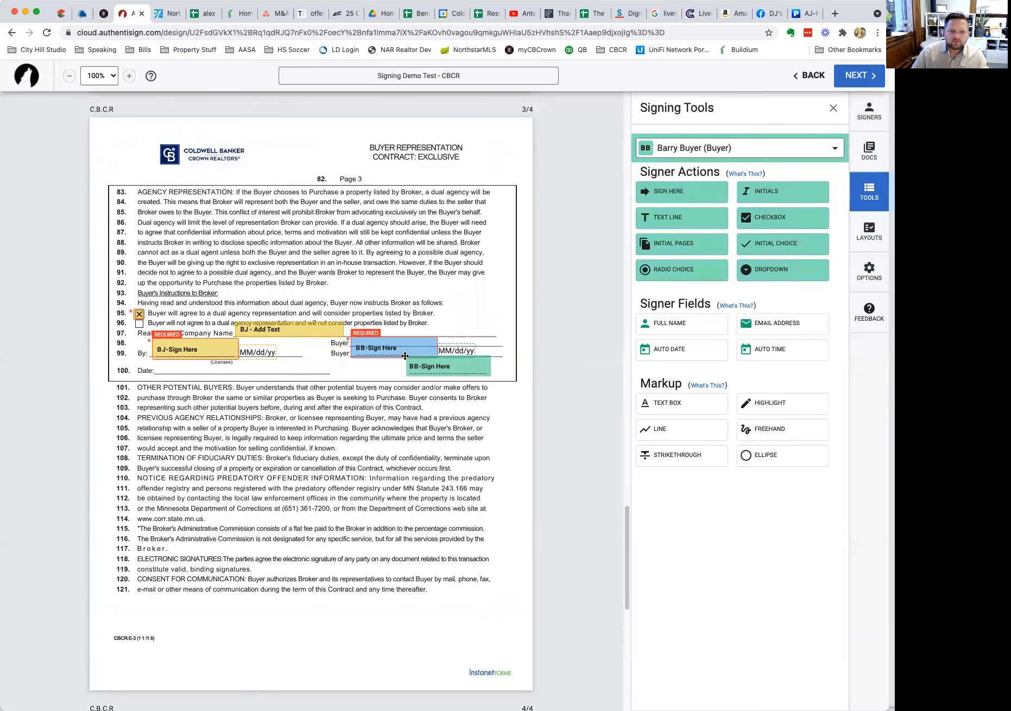
left_click(351, 362)
scroll(415, 318, "down", 5)
scroll(451, 342, "down", 10)
Add the second buyer's signature on the ACCEPTED BY line, plus full-name and line 142 e-mail fields.
left_click_drag(660, 193, 403, 487)
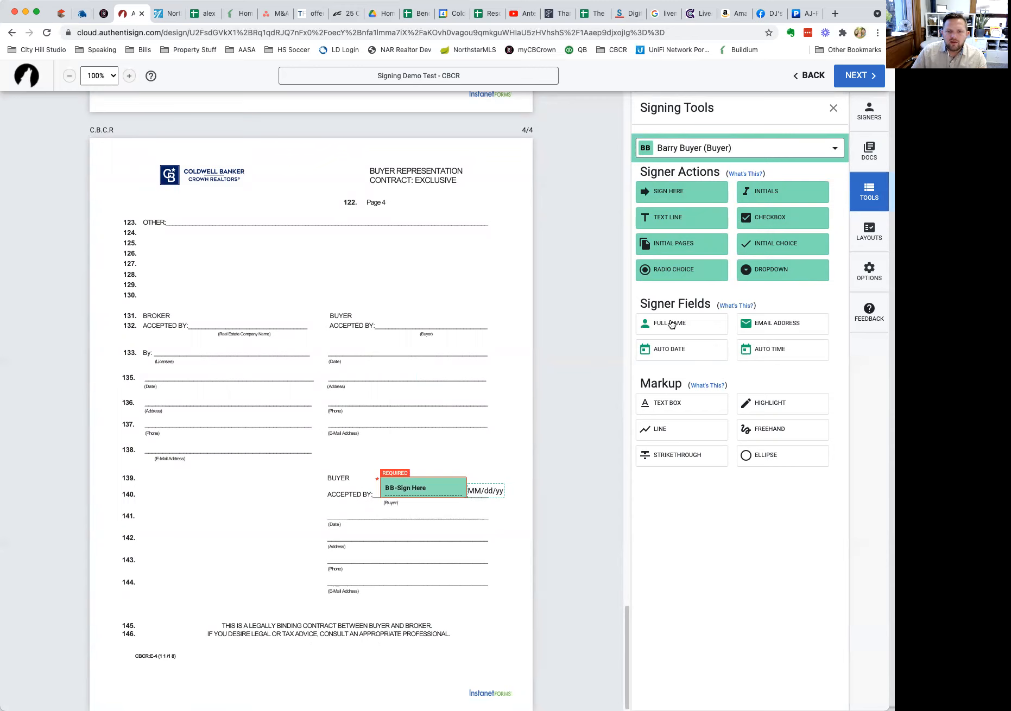
left_click_drag(677, 327, 331, 531)
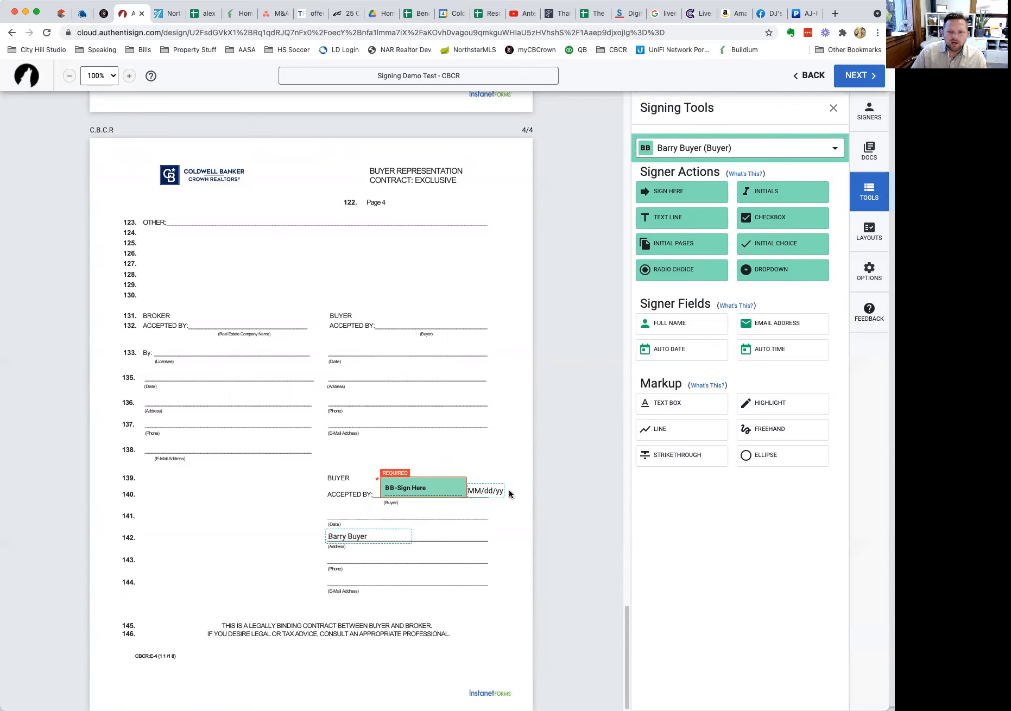
left_click_drag(755, 325, 328, 576)
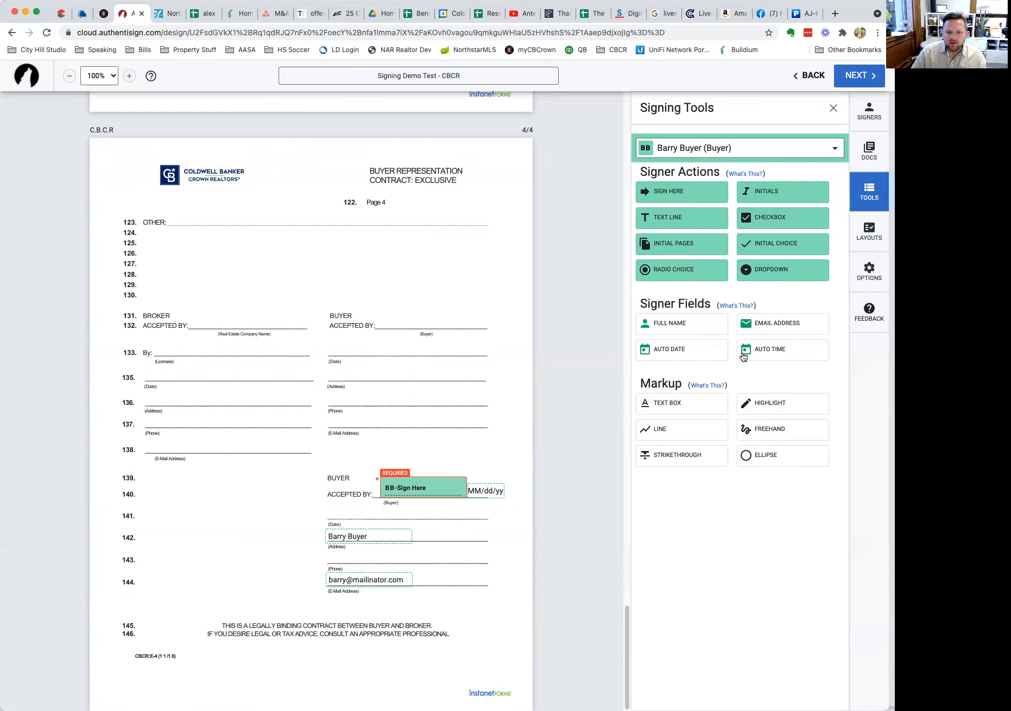
Place the first buyer's signature field on line 132 of page 4.
left_click(691, 157)
left_click(696, 199)
left_click_drag(694, 200, 392, 320)
Add a first-buyer name field at line 133, test its scale and reset, then delete it.
mouse_move(685, 327)
left_mouse_down()
mouse_move(394, 394)
mouse_move(330, 375)
mouse_move(656, 380)
mouse_move(691, 326)
left_mouse_up()
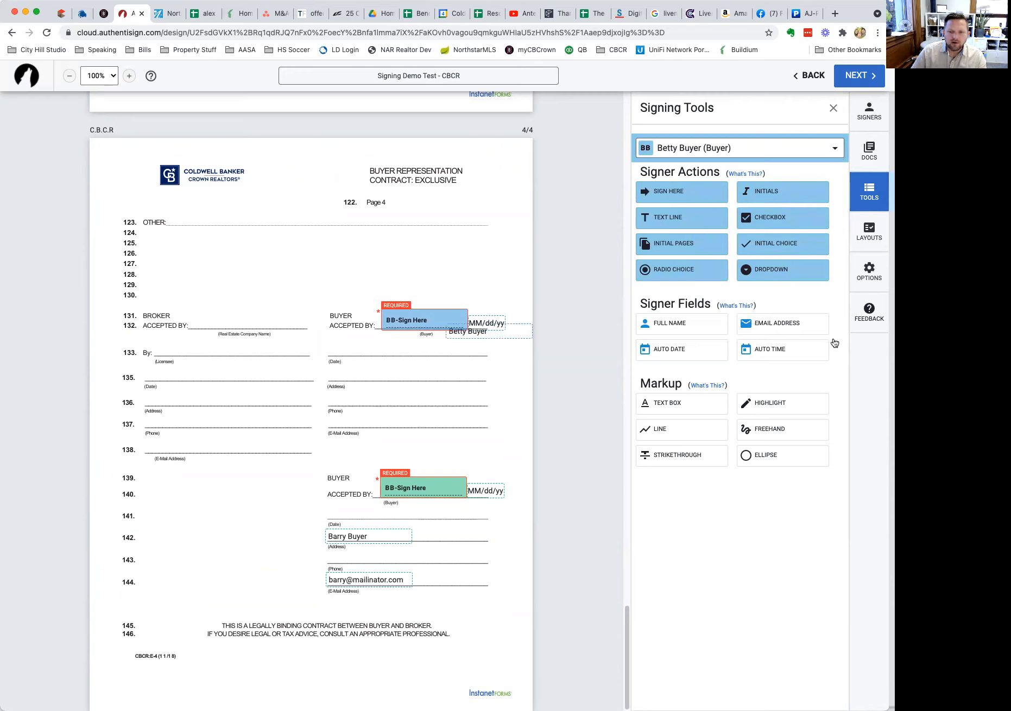
left_click_drag(505, 335, 411, 366)
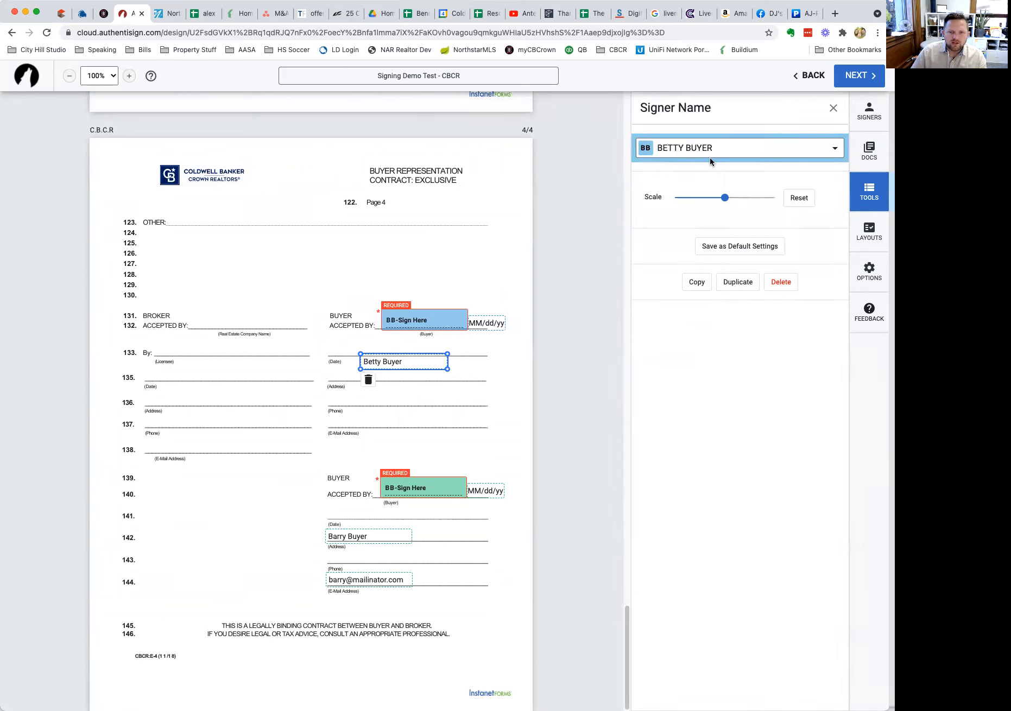
left_click_drag(726, 198, 796, 198)
left_click(799, 198)
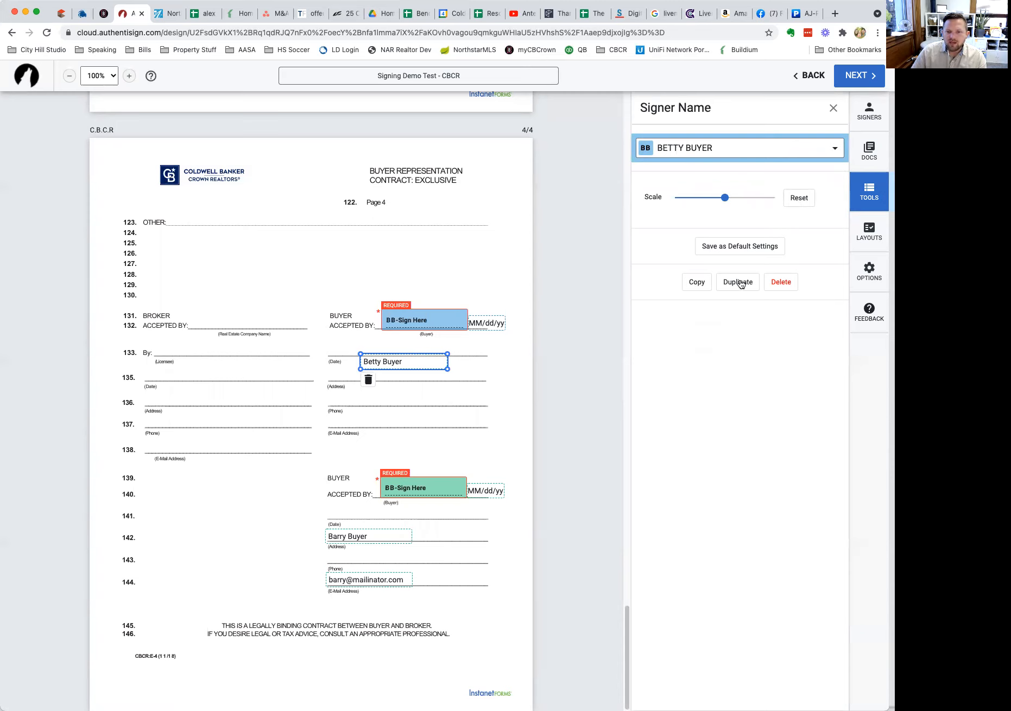
left_click(781, 282)
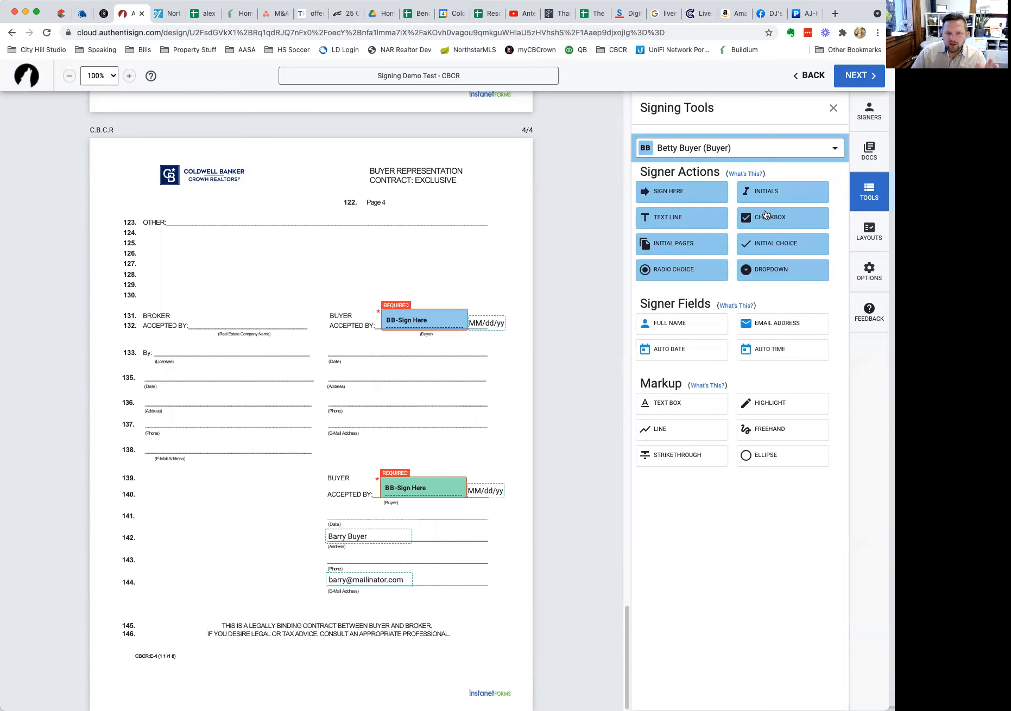
Place the first buyer's email address field on line 137.
left_click_drag(774, 325, 342, 414)
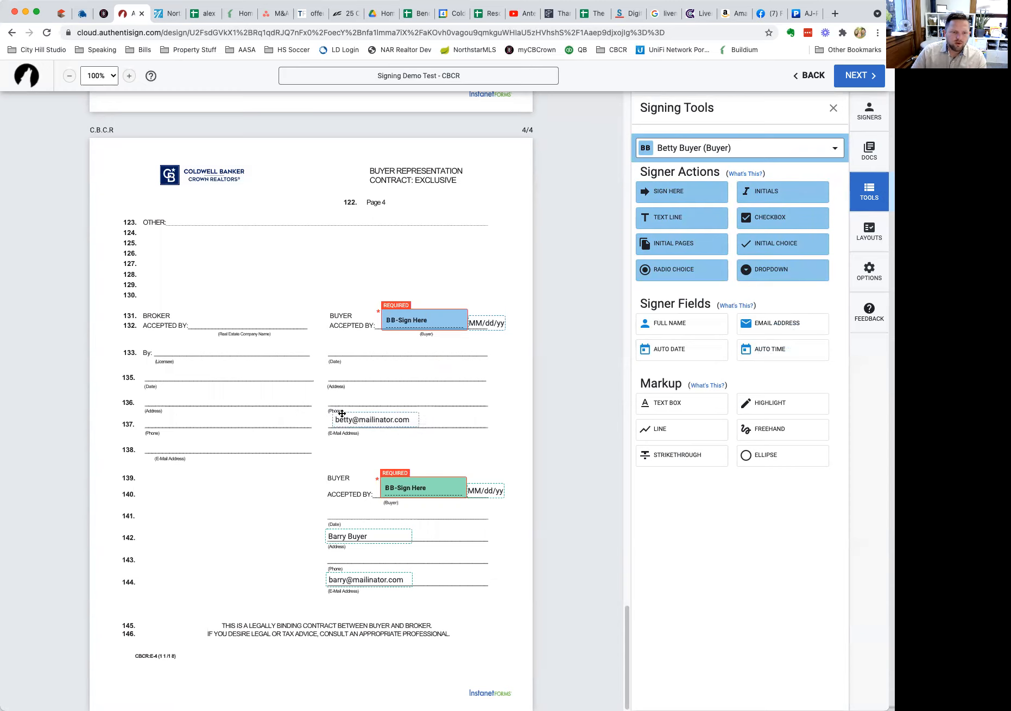
left_click(383, 420)
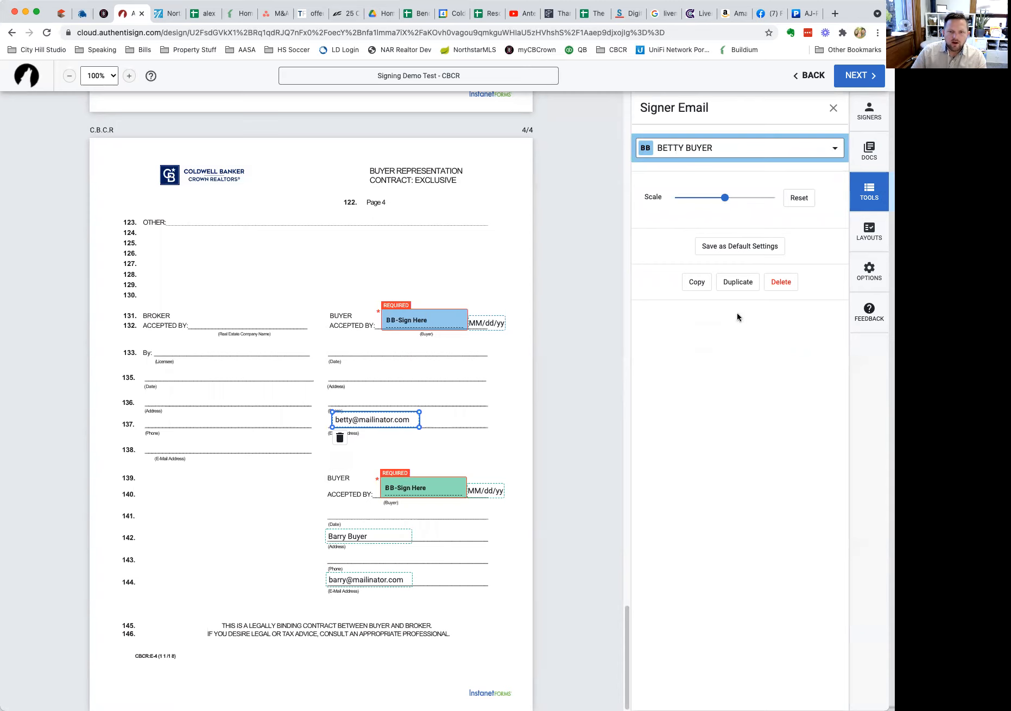
left_click(340, 438)
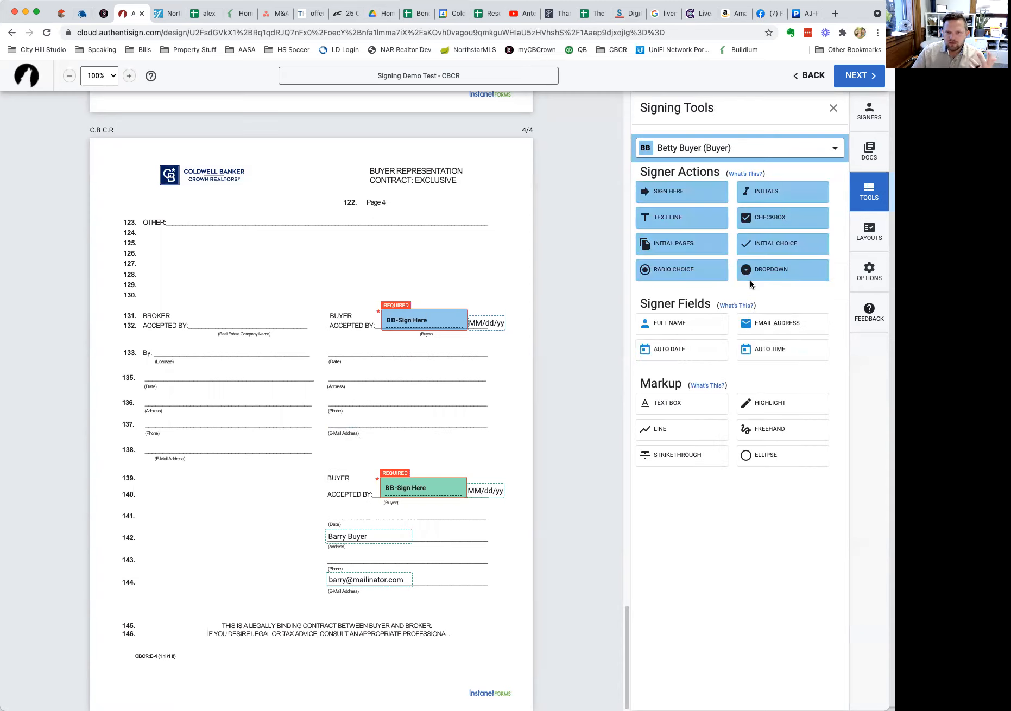
left_click_drag(767, 330, 342, 418)
Add the selling agent's signature on the broker's By line at 133, with its date on line 135.
left_click(694, 147)
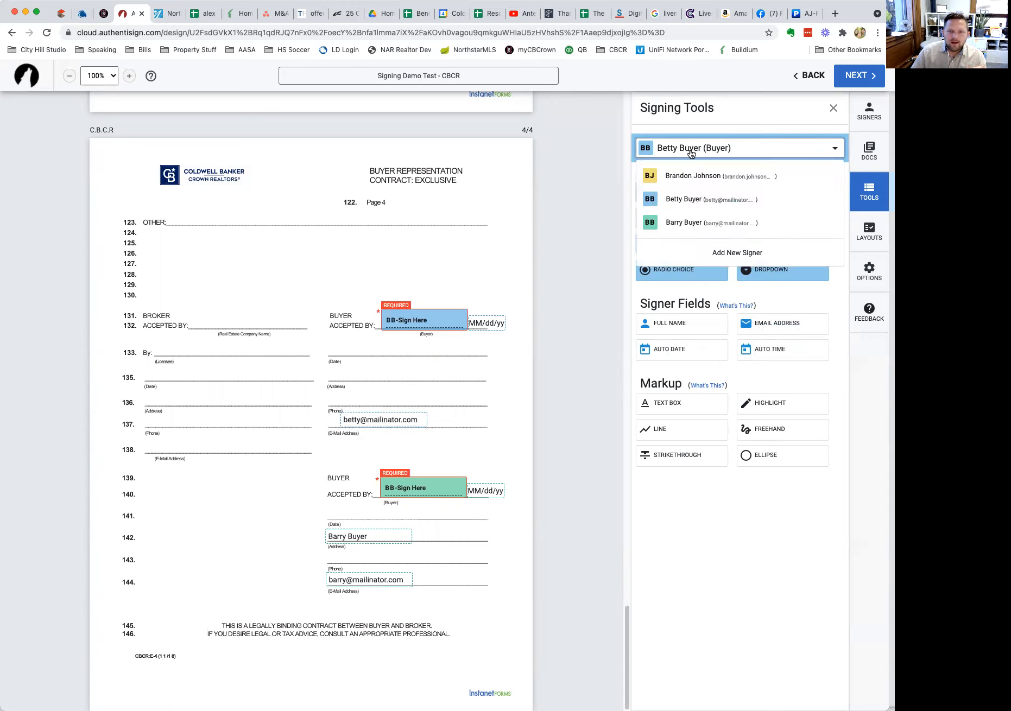
left_click(683, 169)
left_click_drag(673, 201, 194, 311)
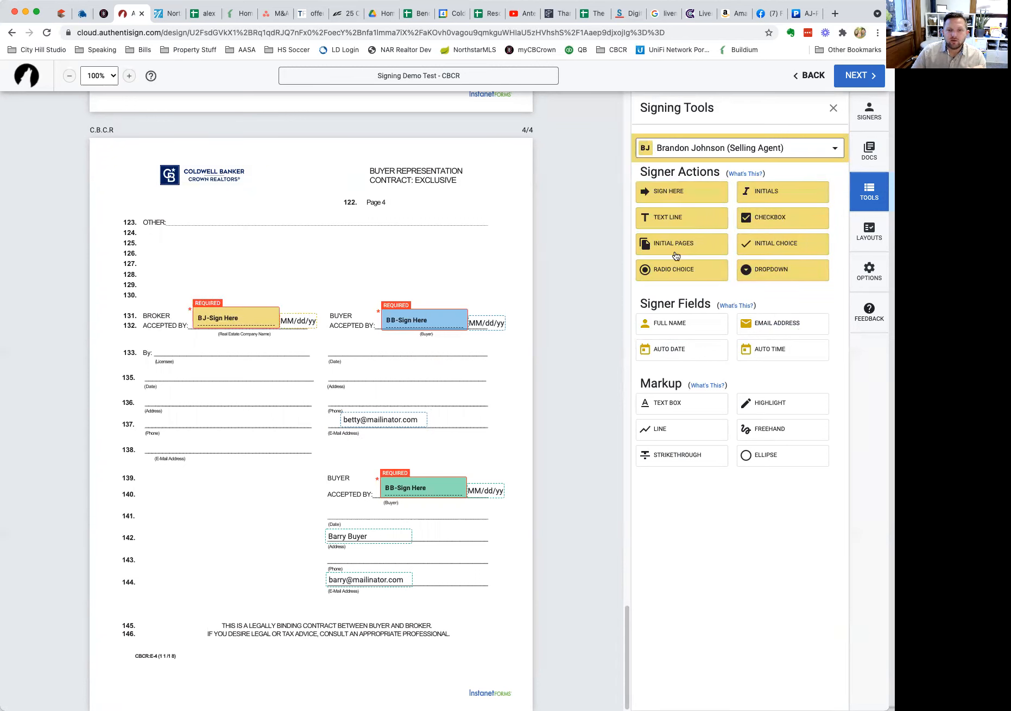
left_click_drag(234, 317, 197, 346)
left_click_drag(309, 320, 166, 371)
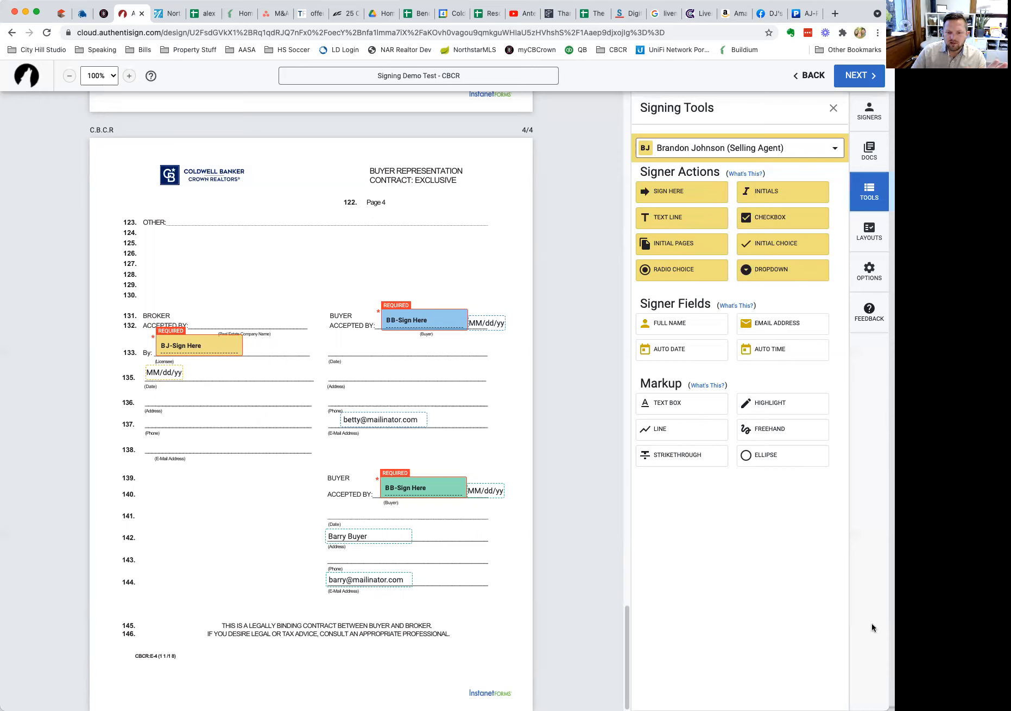
mouse_move(779, 386)
left_mouse_down()
mouse_move(605, 402)
mouse_move(854, 422)
mouse_move(734, 371)
left_mouse_up()
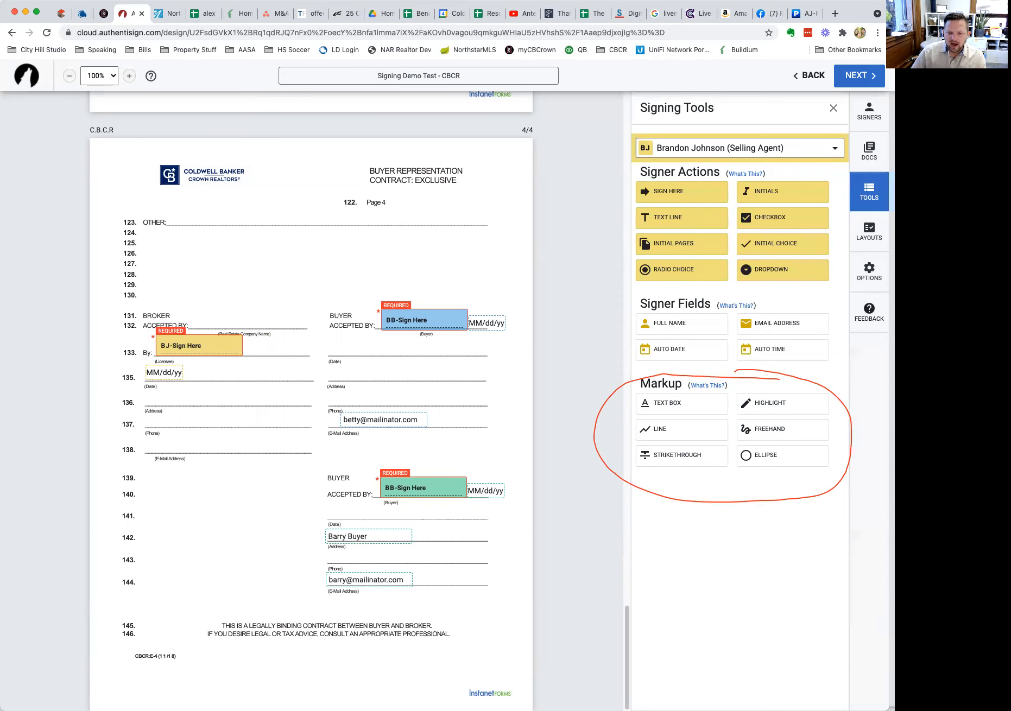
Add a text box reading 'Coldwell Banker Crown Realtors' on the broker's Accepted By line.
left_click(536, 689)
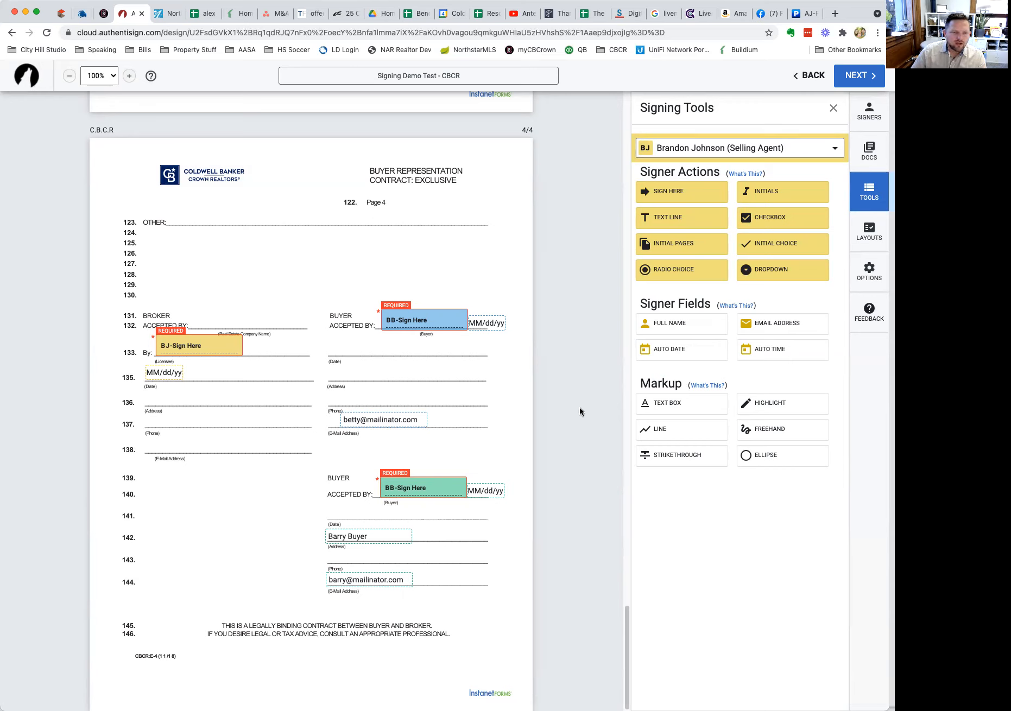
left_click(667, 405)
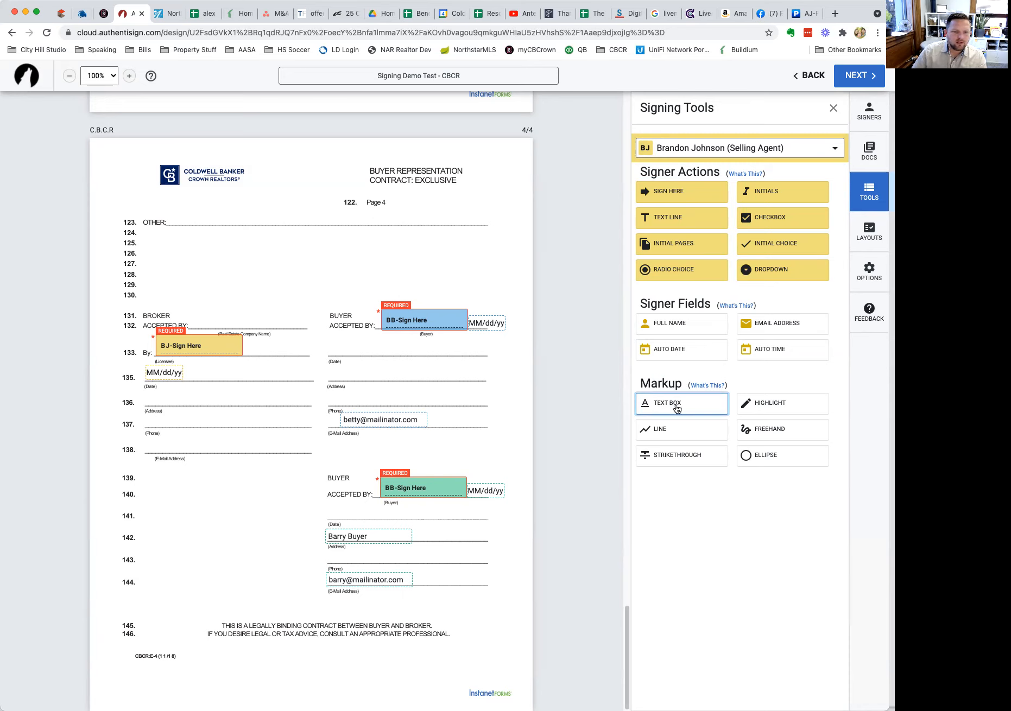
left_click(665, 405)
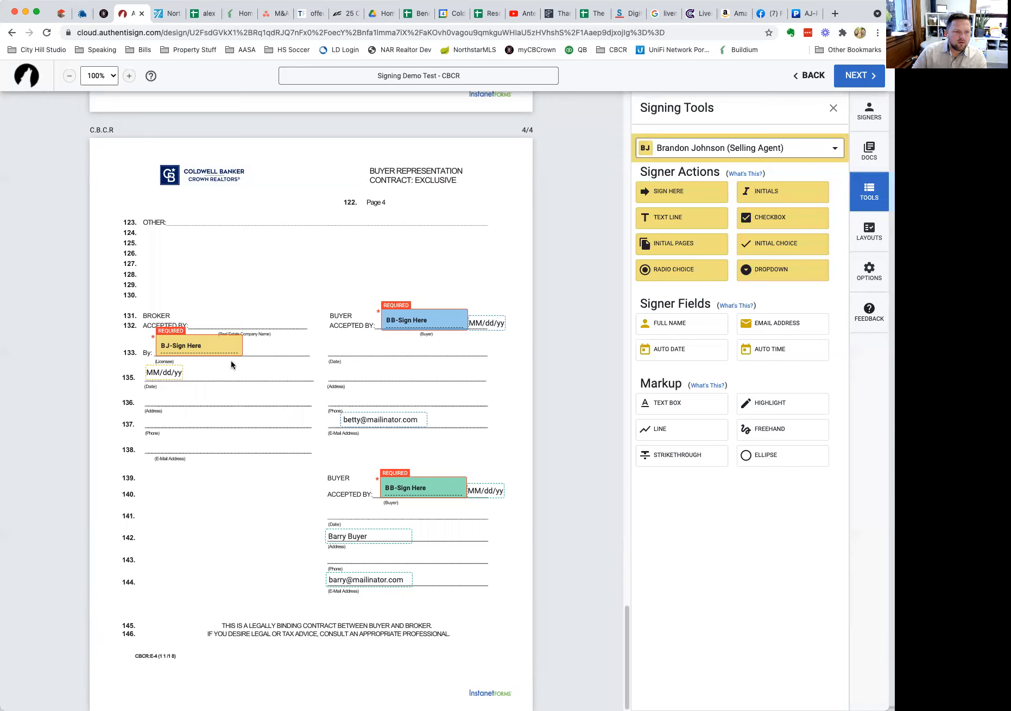
left_click(672, 410)
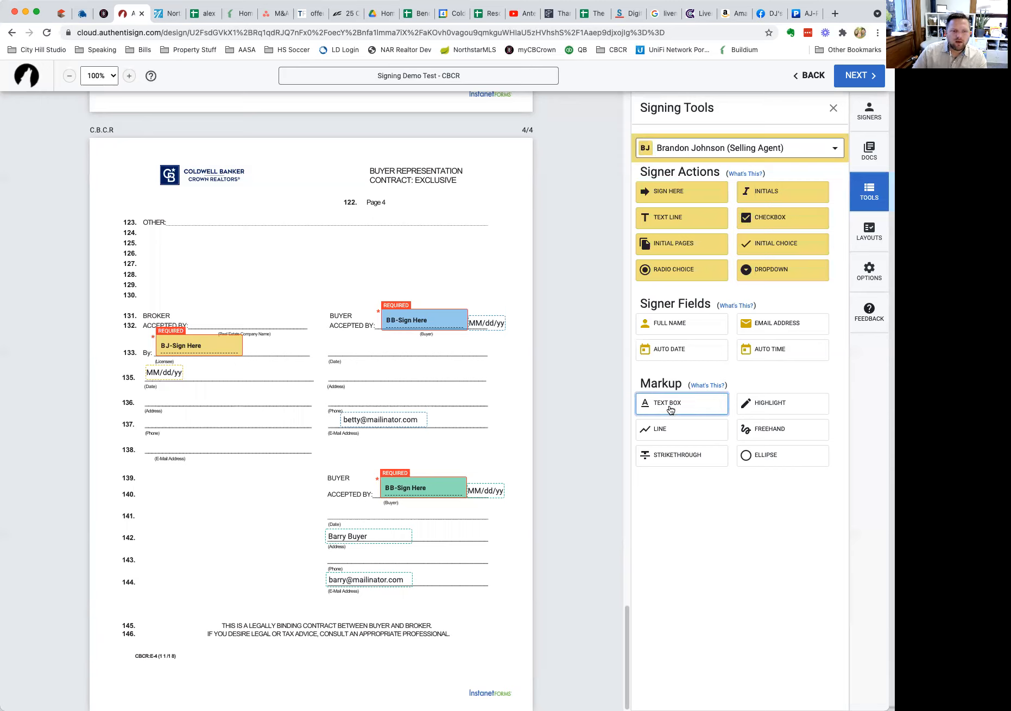
left_click(662, 432)
left_click(676, 405)
left_click(230, 310)
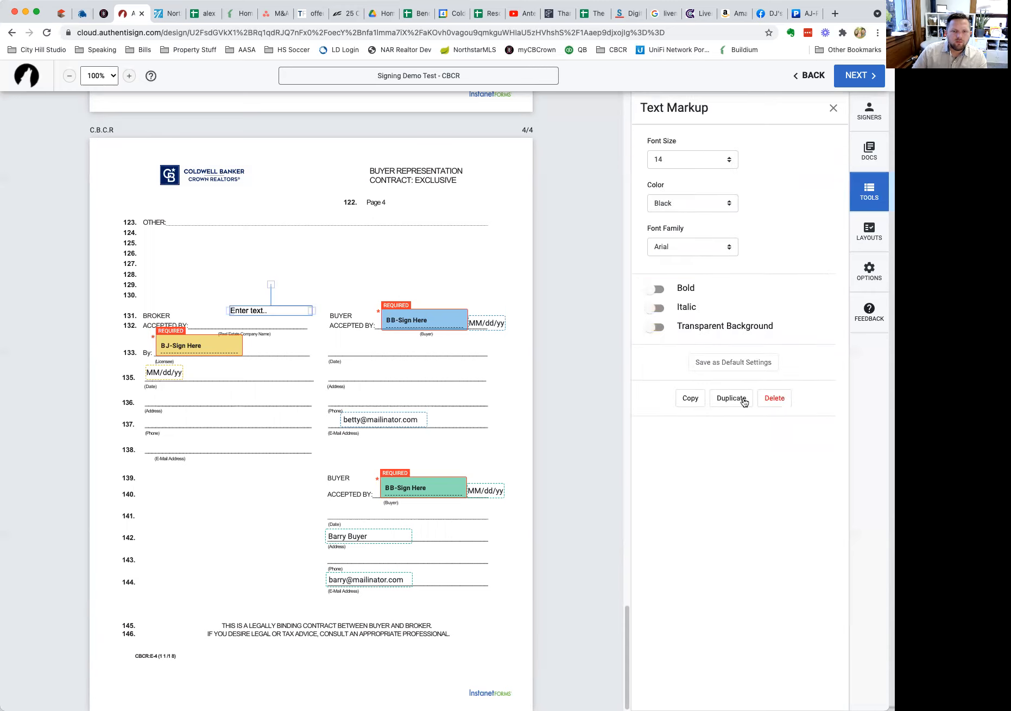
left_click_drag(278, 306, 244, 322)
left_click(242, 322)
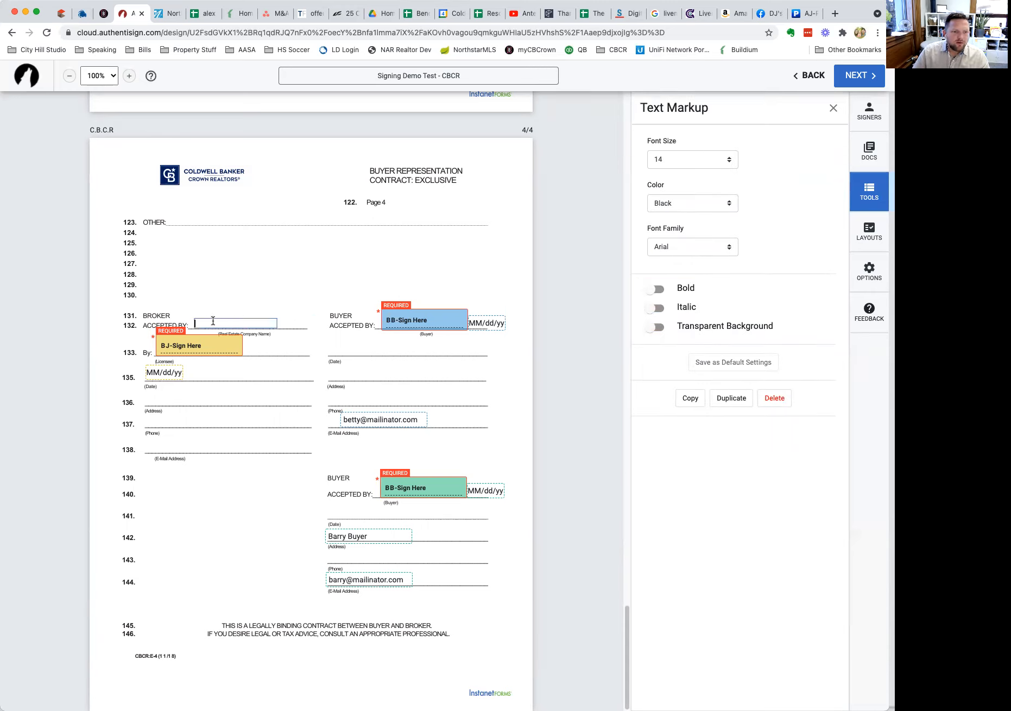
type("Coldwell Banker Crown Realtors")
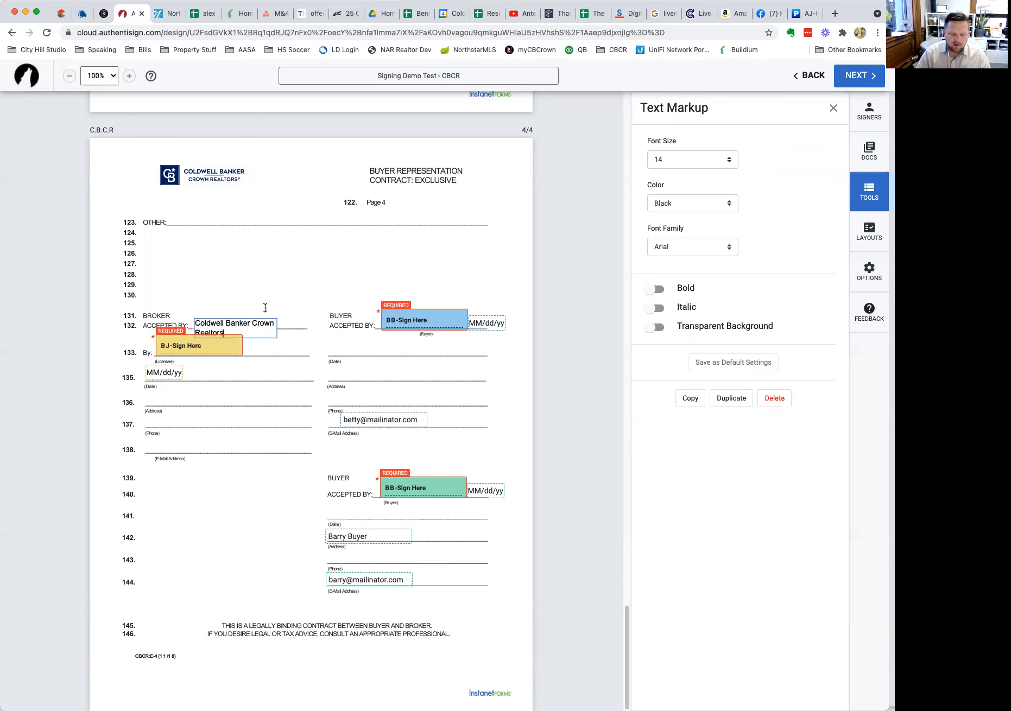
left_click(300, 310)
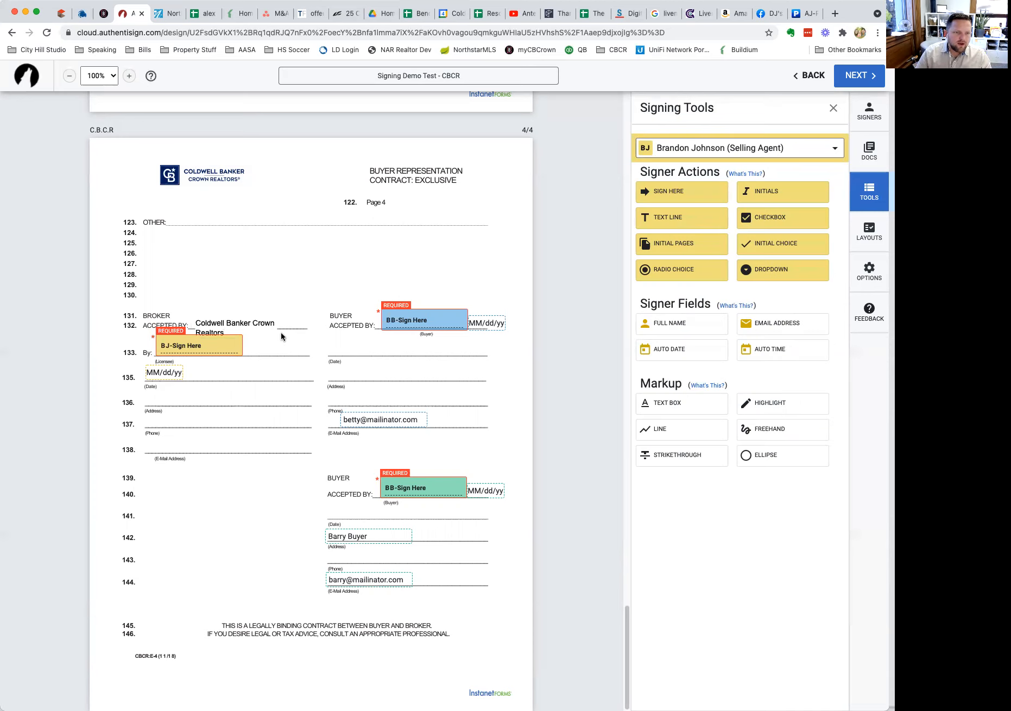
Move the company name onto line 131, set it to 18 pt, and widen it to one line.
left_click(273, 325)
left_click_drag(253, 328, 316, 314)
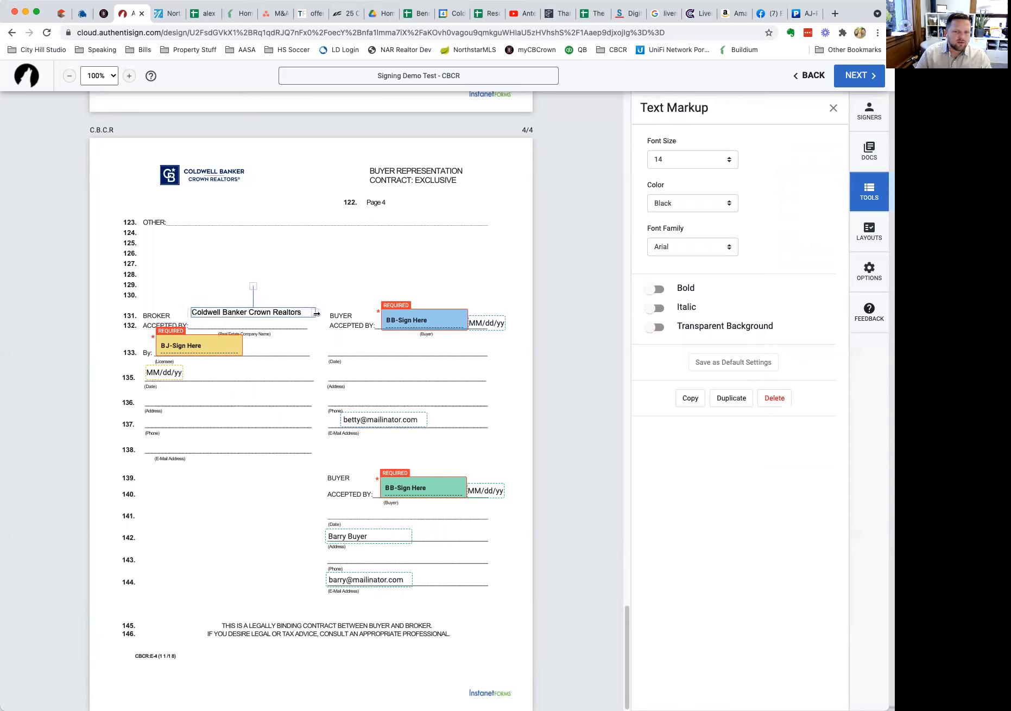
left_click(691, 168)
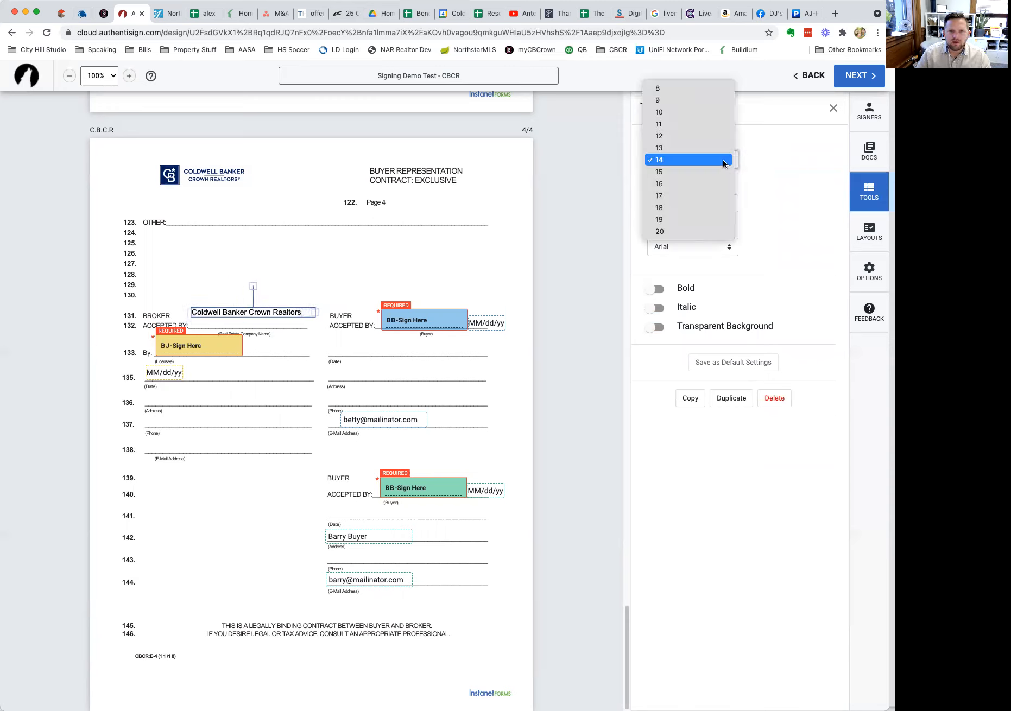
left_click(724, 207)
mouse_move(319, 322)
left_mouse_down()
mouse_move(346, 316)
mouse_move(304, 325)
left_mouse_up()
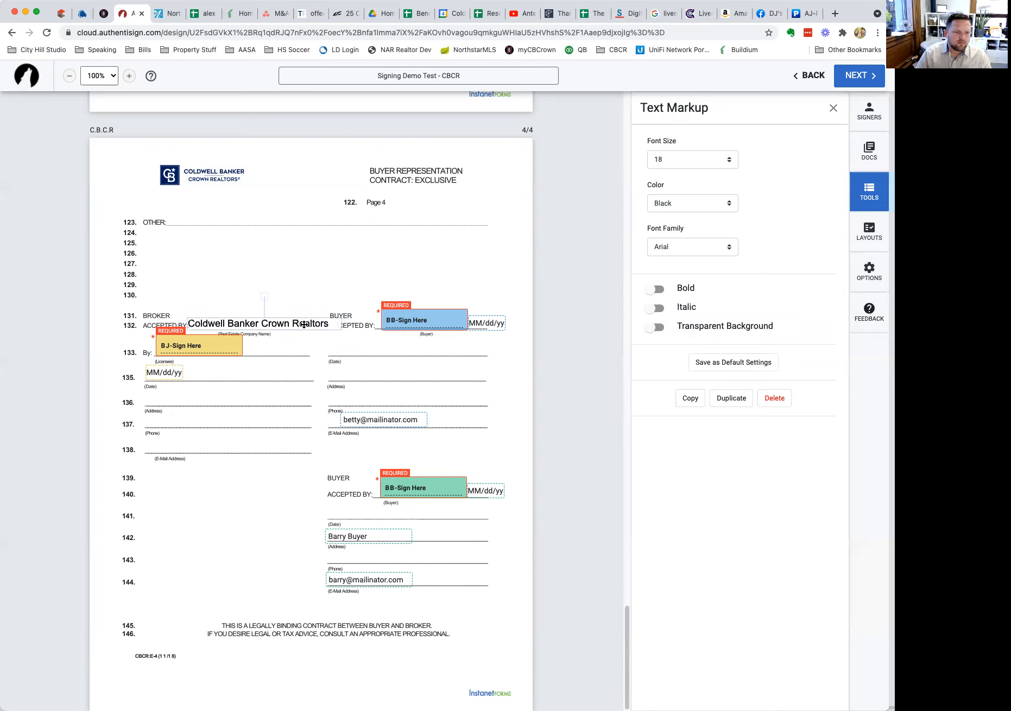
left_click(307, 276)
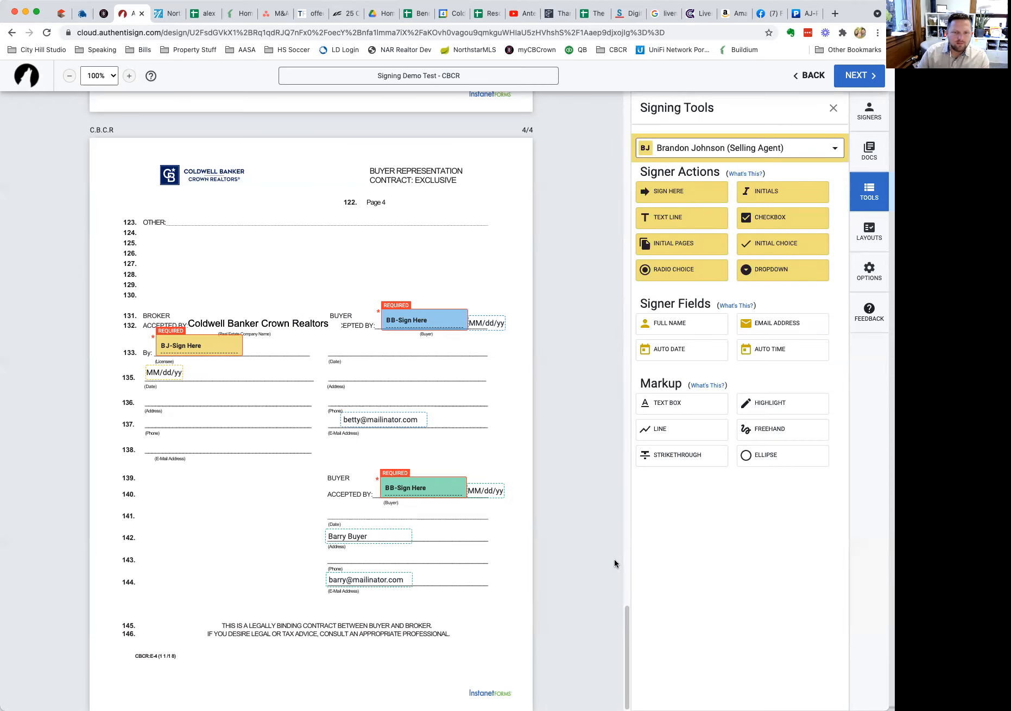
scroll(614, 559, "up", 10)
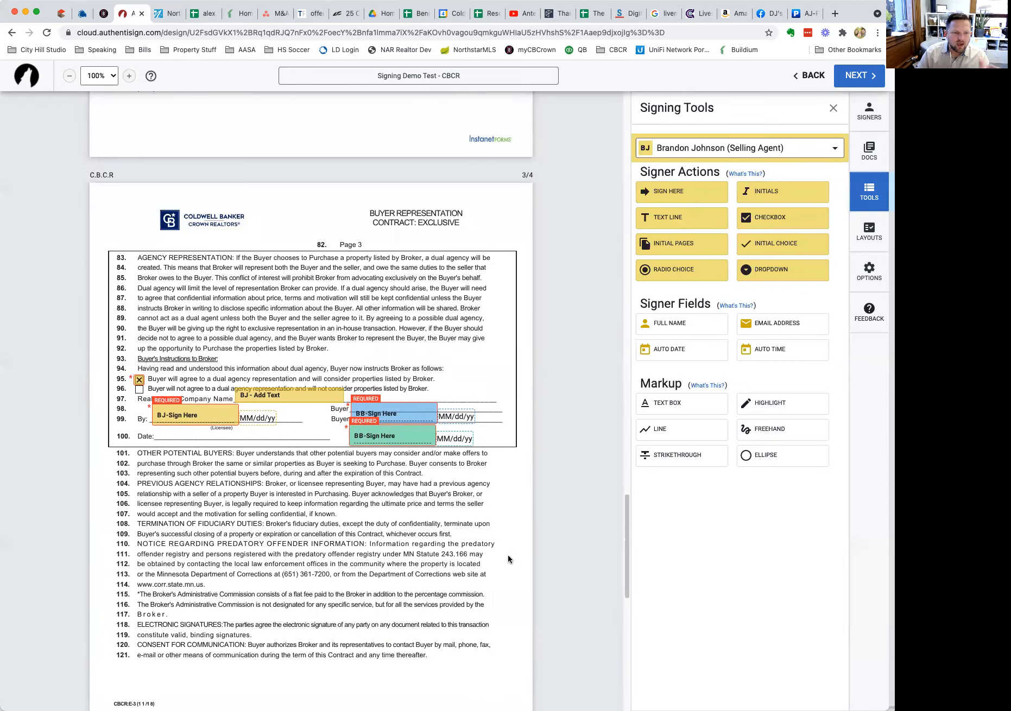
Add both buyers' full-name fields side by side on page 1's Buyer line.
scroll(358, 506, "up", 15)
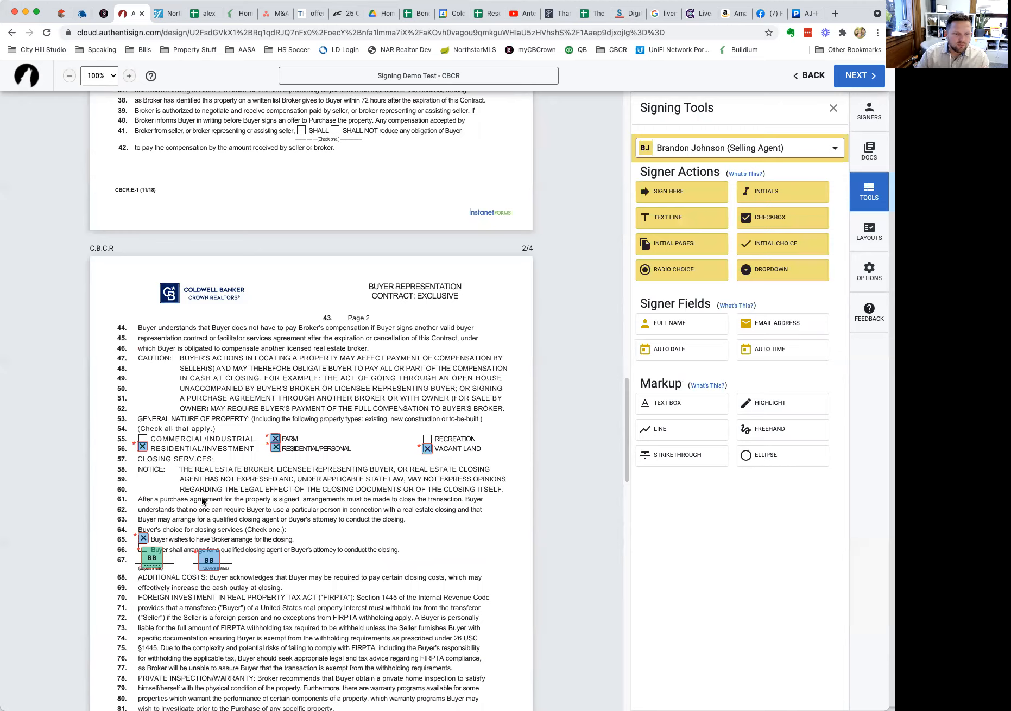
scroll(188, 513, "up", 12)
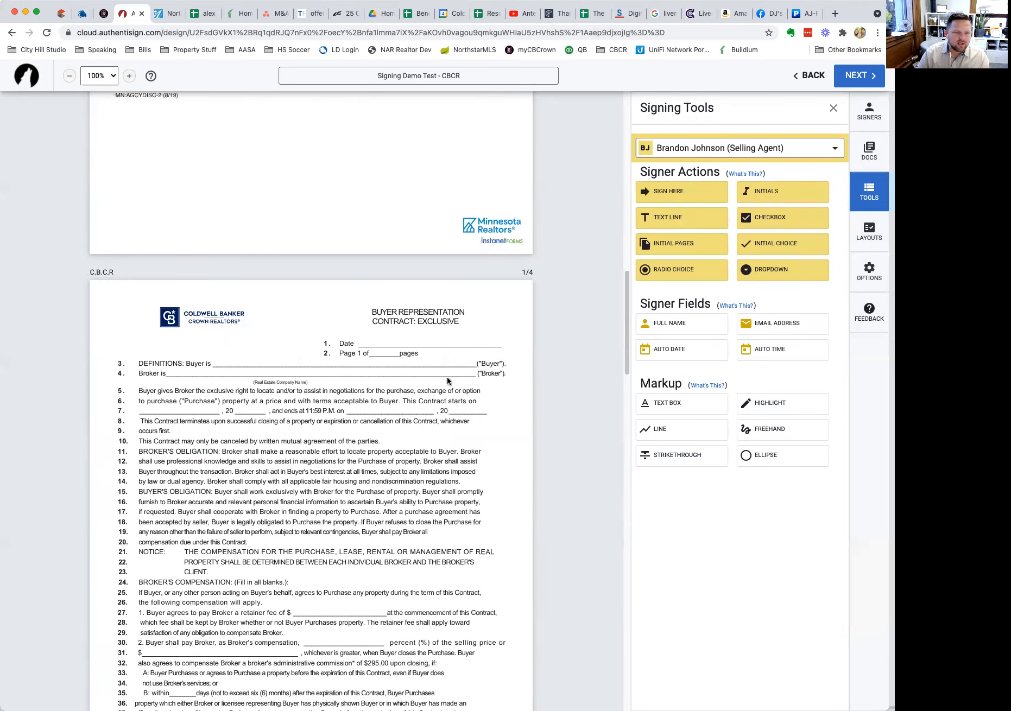
left_click(678, 147)
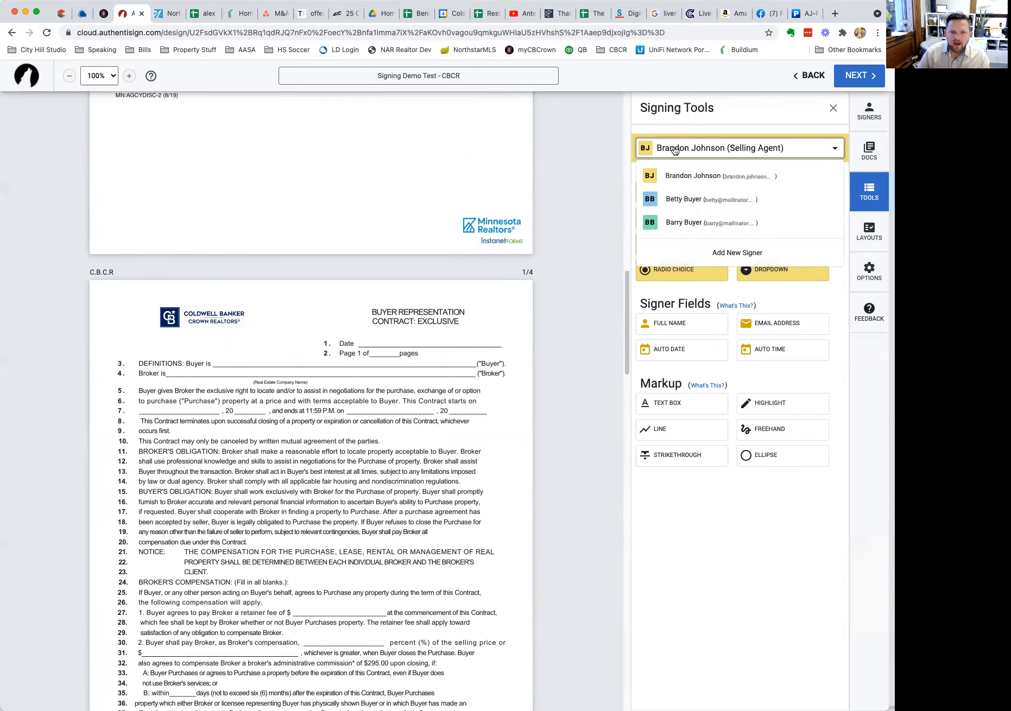
left_click(679, 197)
left_click_drag(684, 327, 220, 355)
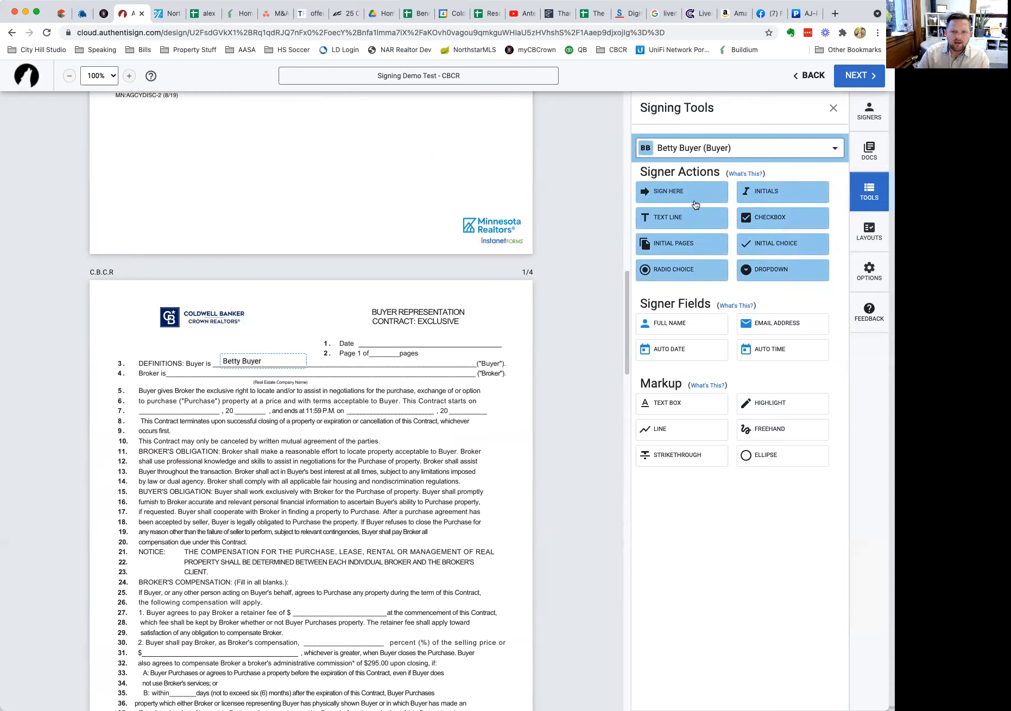
left_click(688, 152)
left_click(687, 226)
left_click_drag(665, 323, 287, 355)
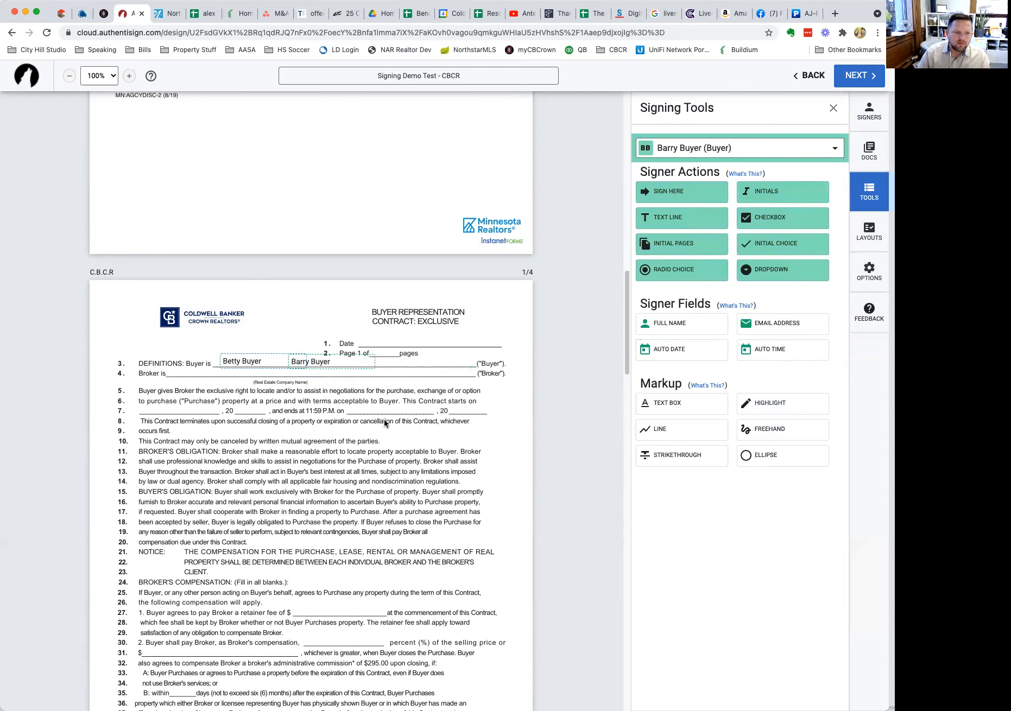
Write 'Coldwell Banker Crown Realtors' on the Broker line, widened to fit on one line.
left_click_drag(671, 414, 203, 380)
left_click(202, 379)
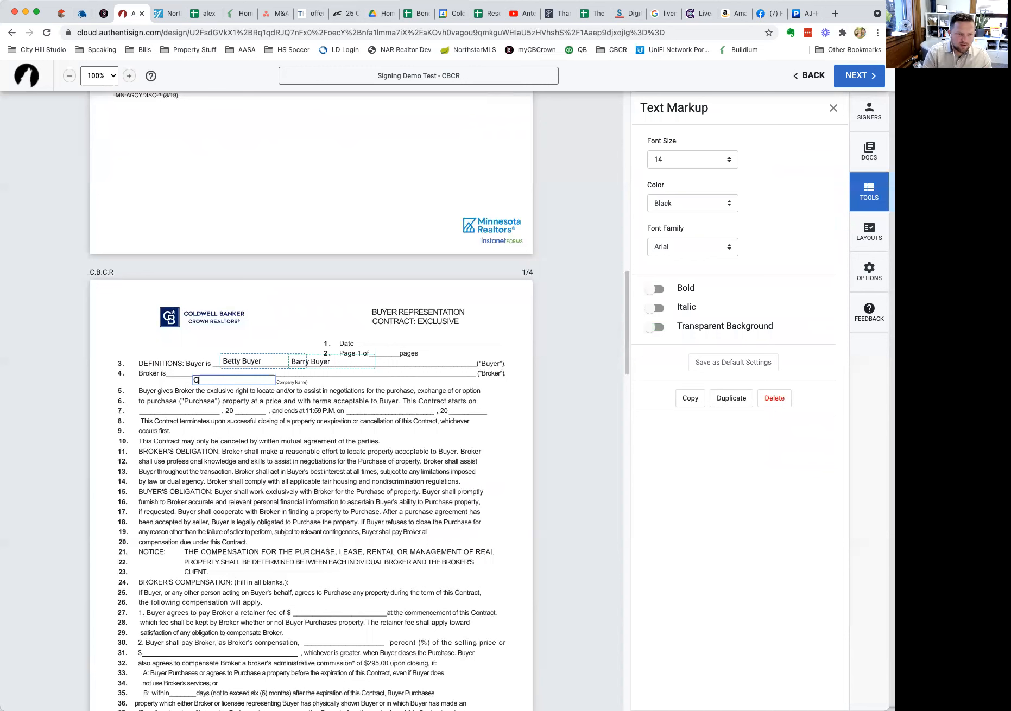
type("Coldwell Banker Crown Realtors")
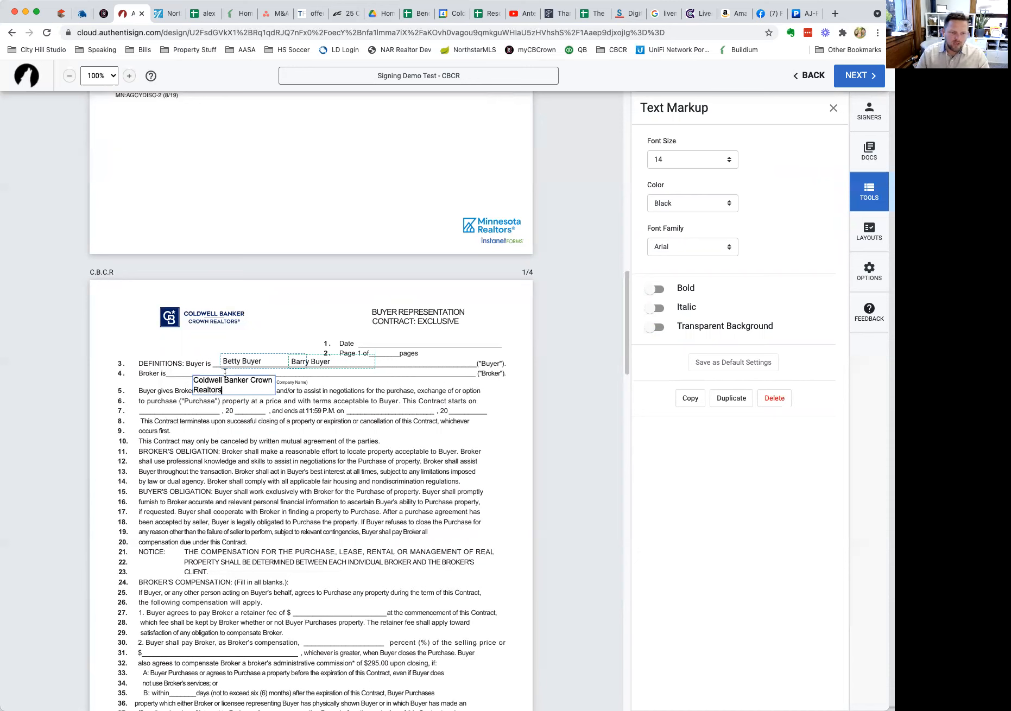
left_click(328, 401)
left_click(250, 385)
left_click_drag(288, 383, 361, 383)
left_click_drag(270, 381, 248, 374)
left_click(253, 311)
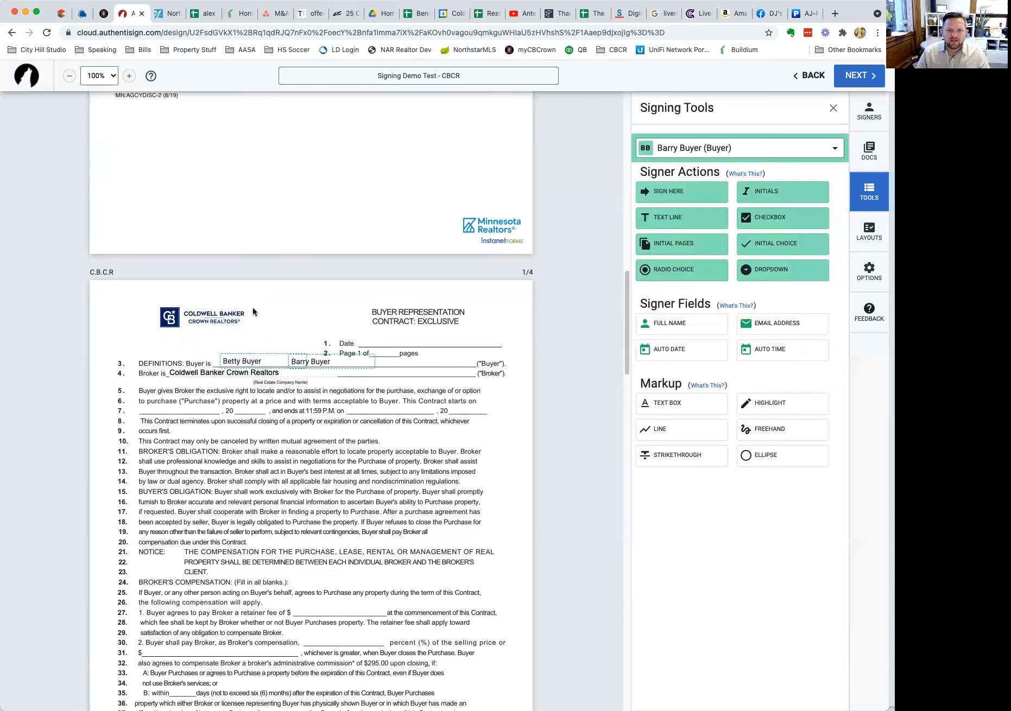
left_click(218, 371)
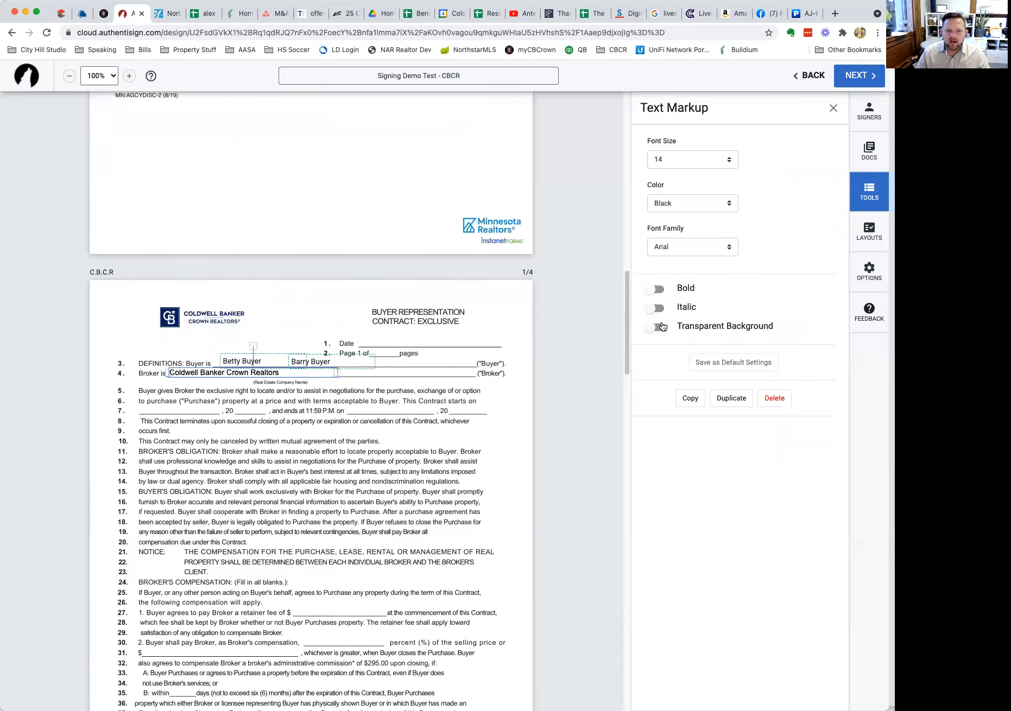
left_click(346, 480)
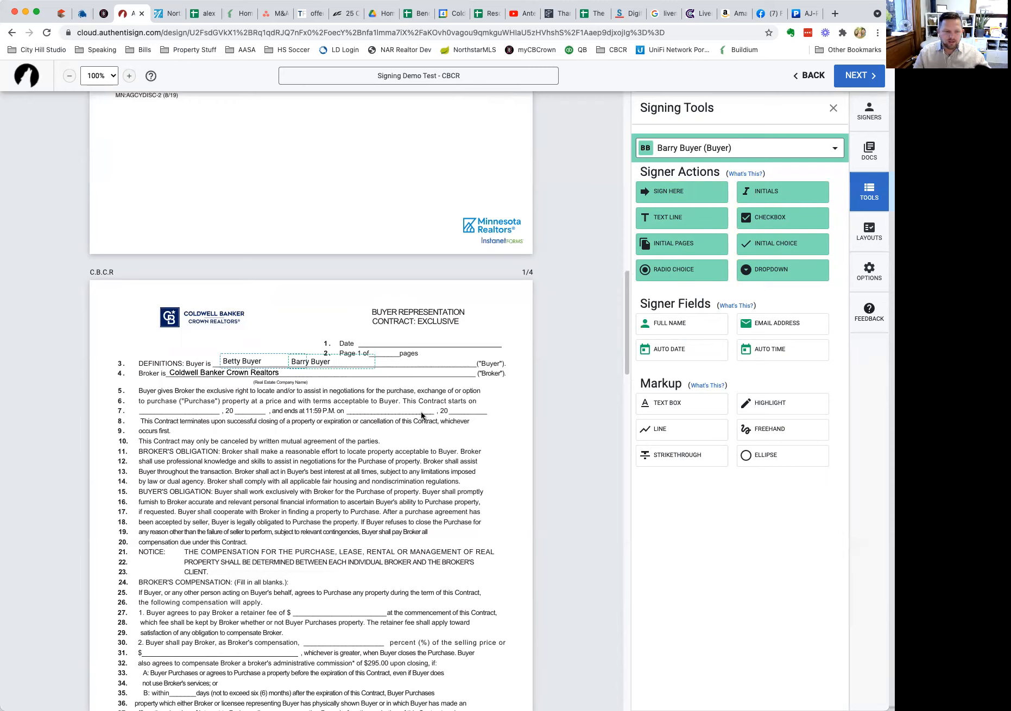
Place the second buyer's Sign Here field on the right-hand line-13 signature of the Agency Relationships form.
scroll(425, 410, "up", 15)
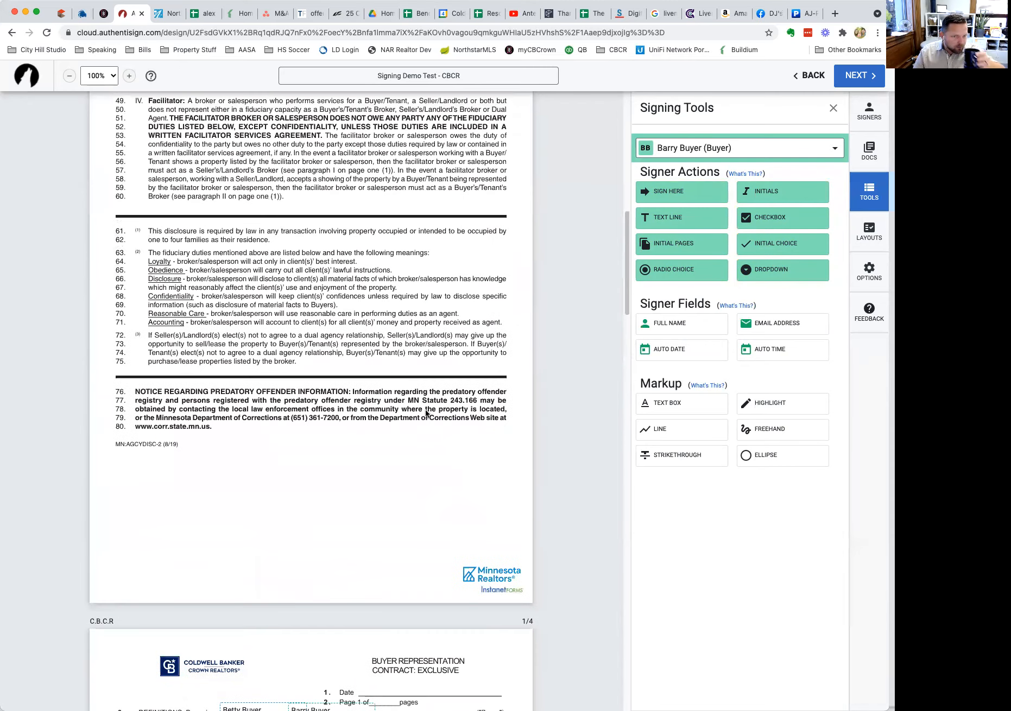
scroll(426, 413, "up", 6)
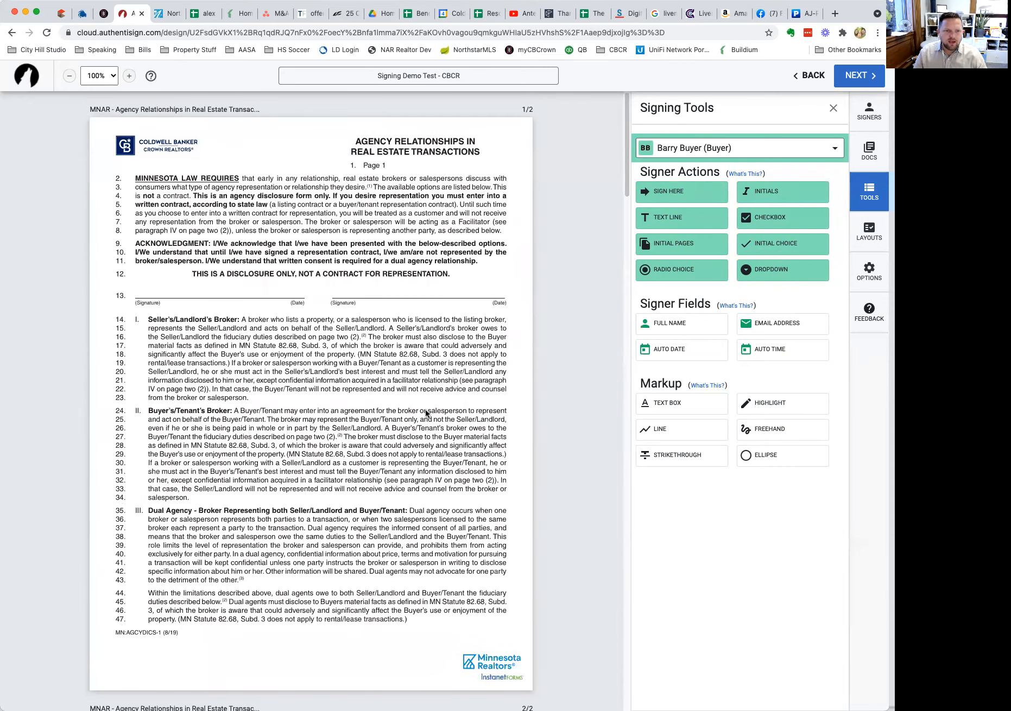
scroll(387, 201, "down", 10)
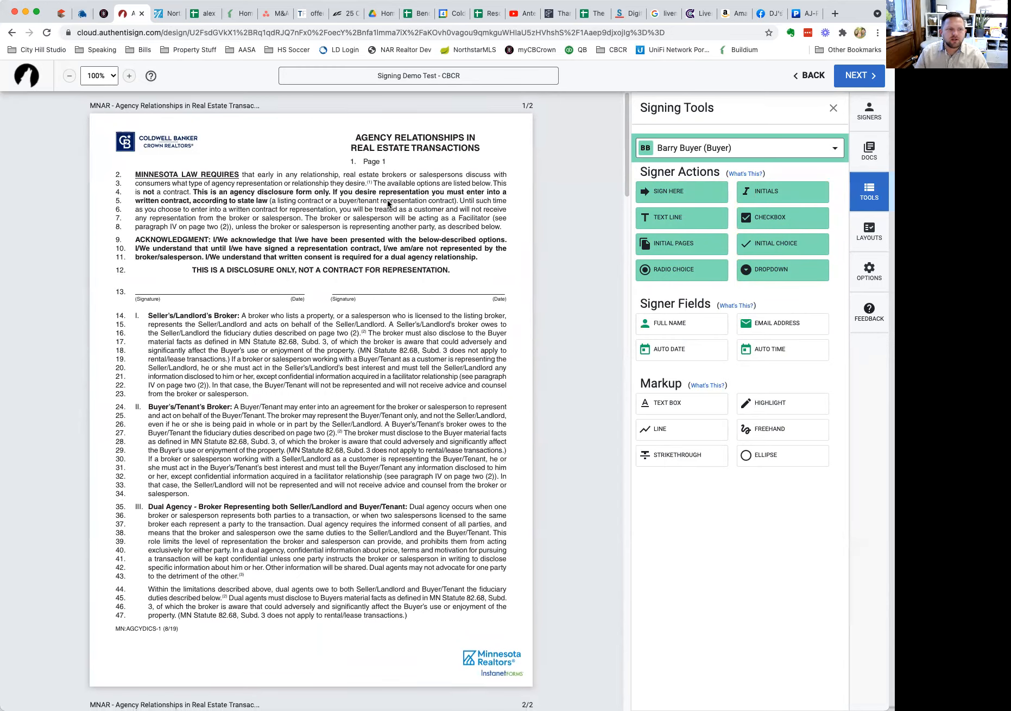
scroll(388, 201, "up", 10)
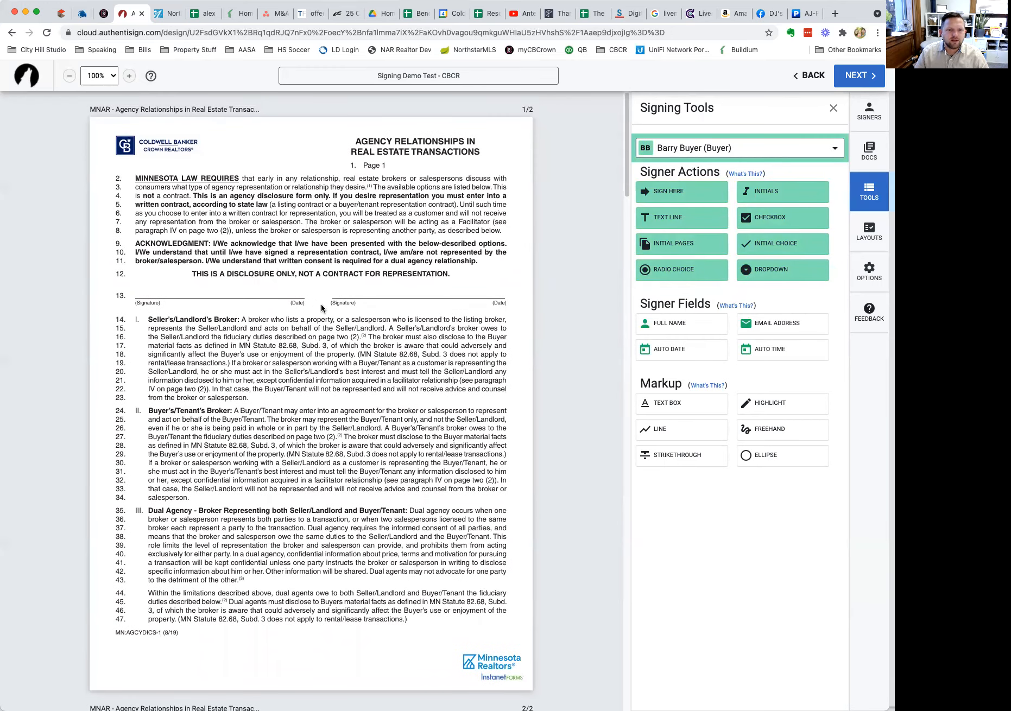
scroll(321, 304, "down", 20)
scroll(322, 307, "up", 20)
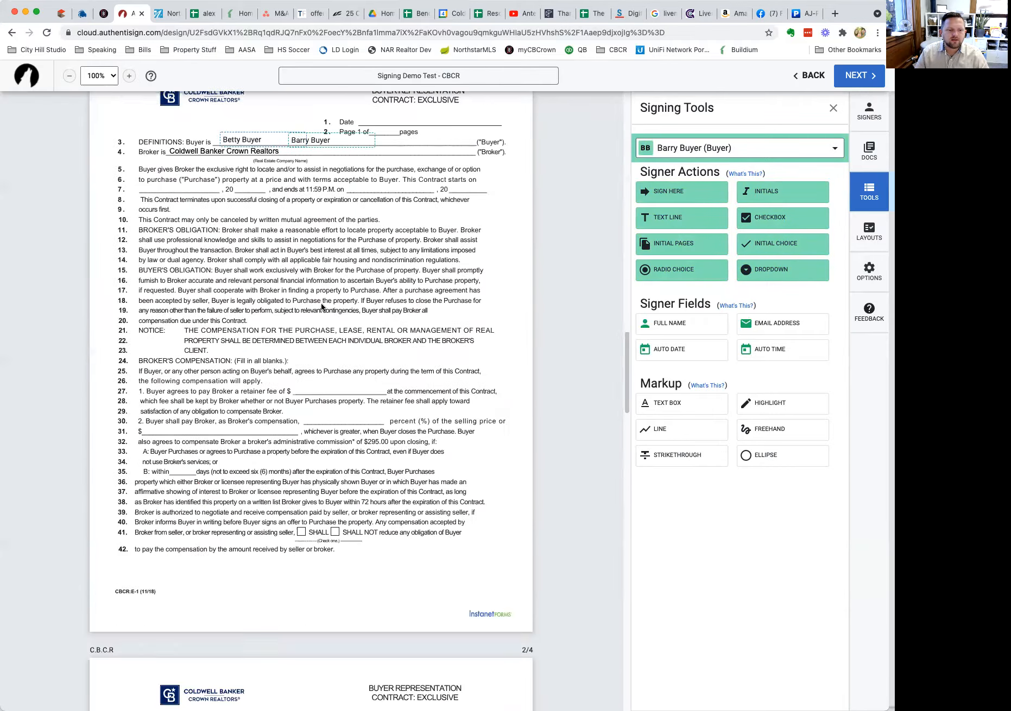
left_click_drag(678, 194, 367, 293)
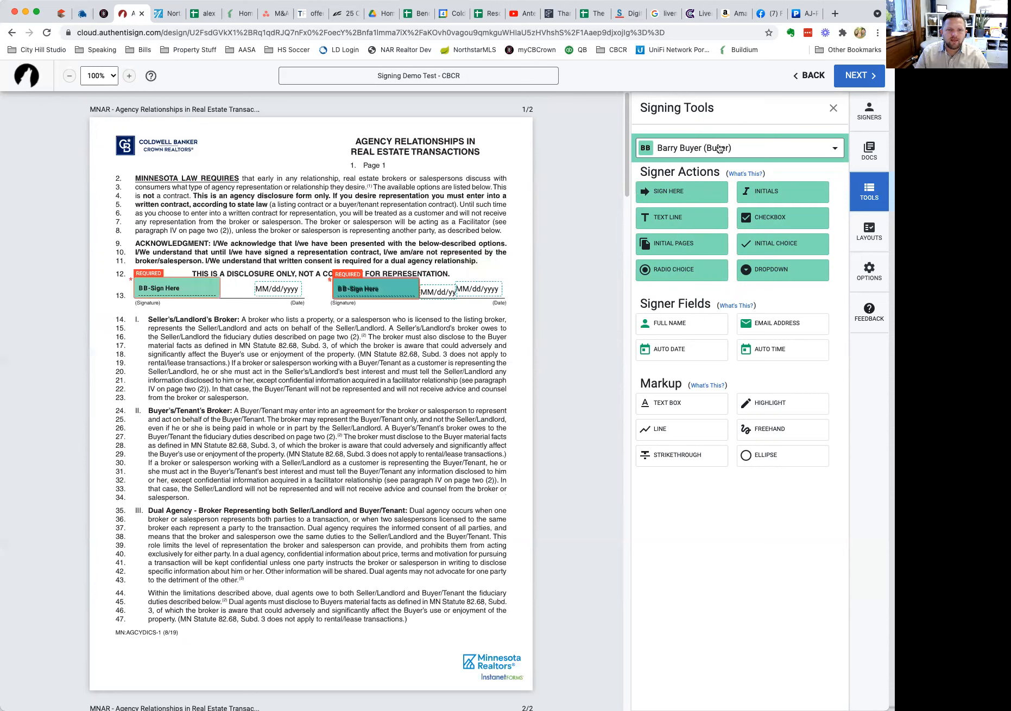
left_click(364, 286)
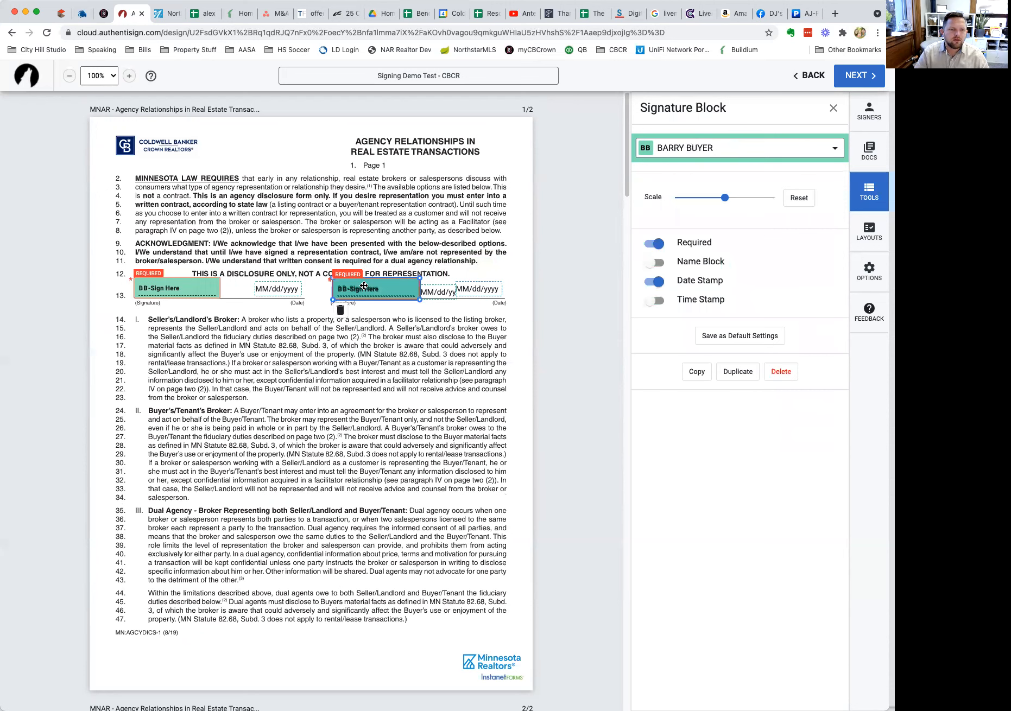
left_click(332, 333)
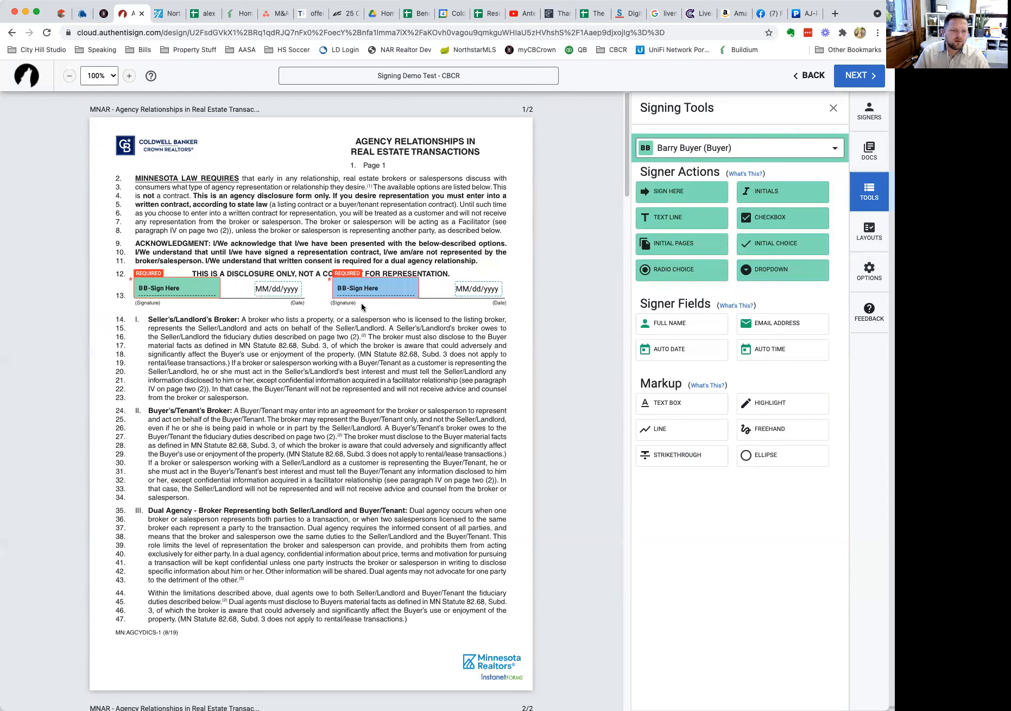
scroll(276, 391, "down", 18)
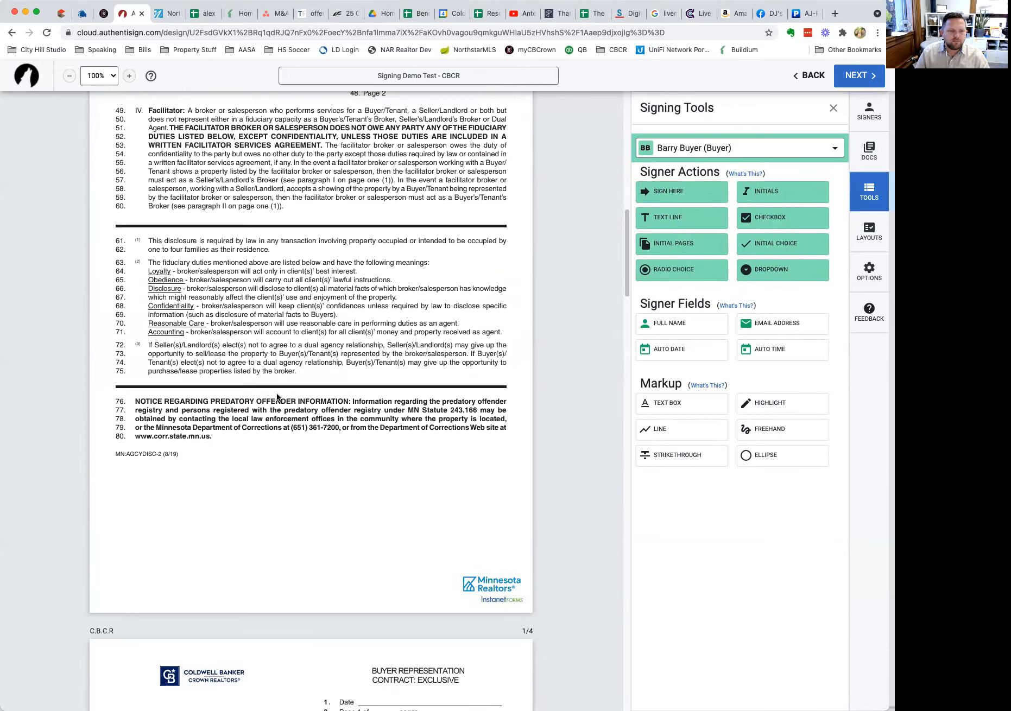
scroll(276, 393, "up", 15)
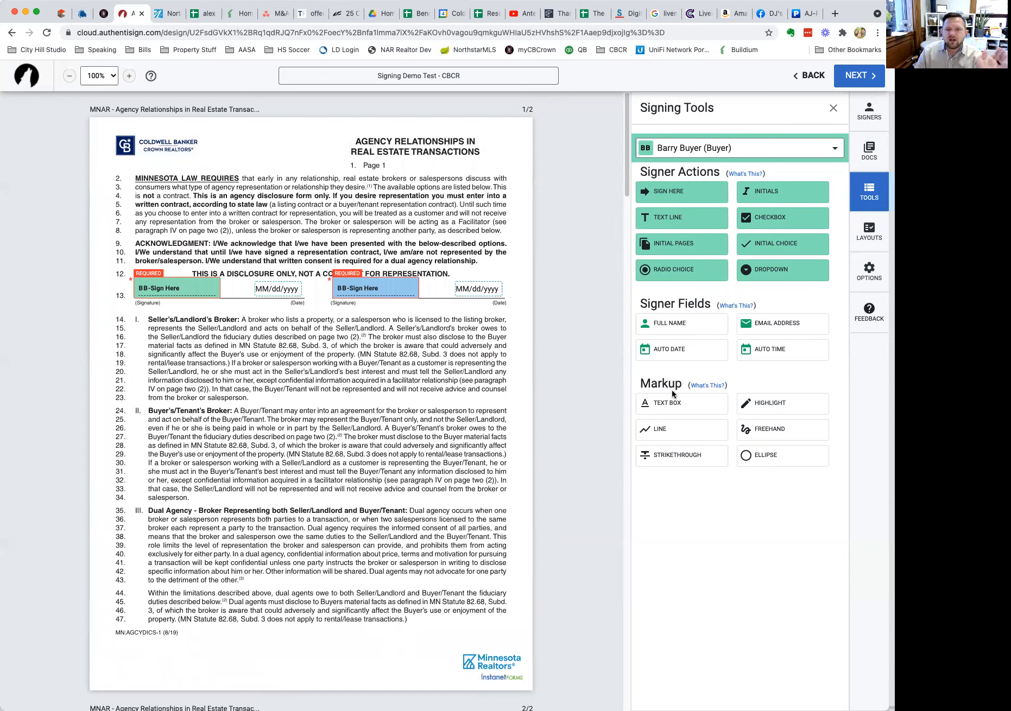
left_click(870, 243)
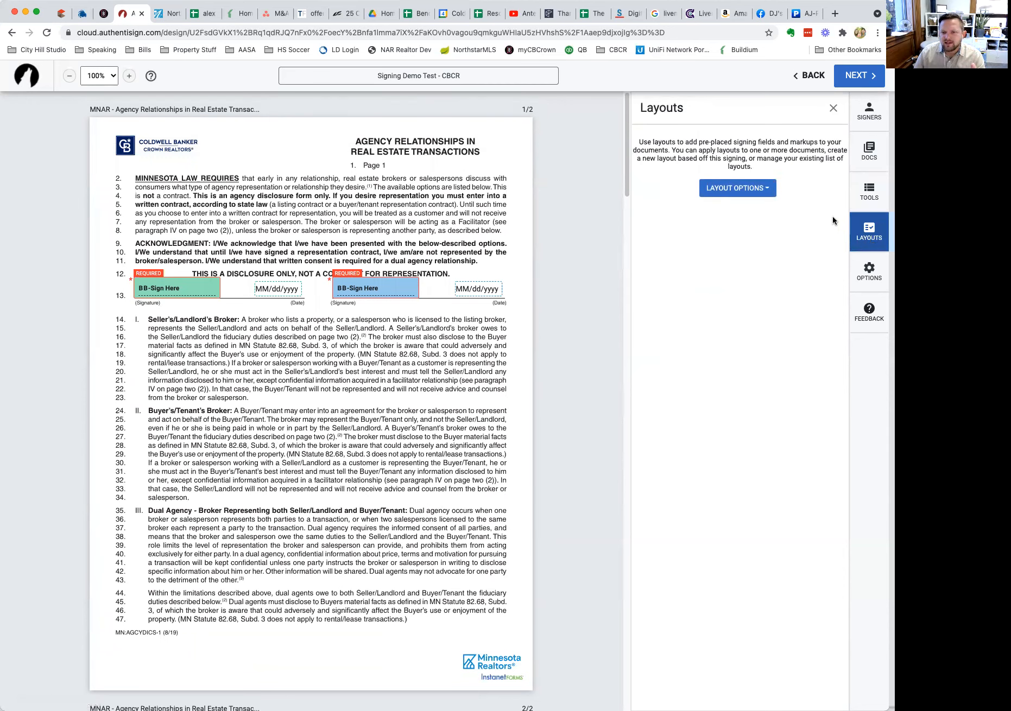
Review the Layouts, Options, Feedback, Signers and Docs panels, then proceed to Finalize Signing Setup.
left_click(871, 270)
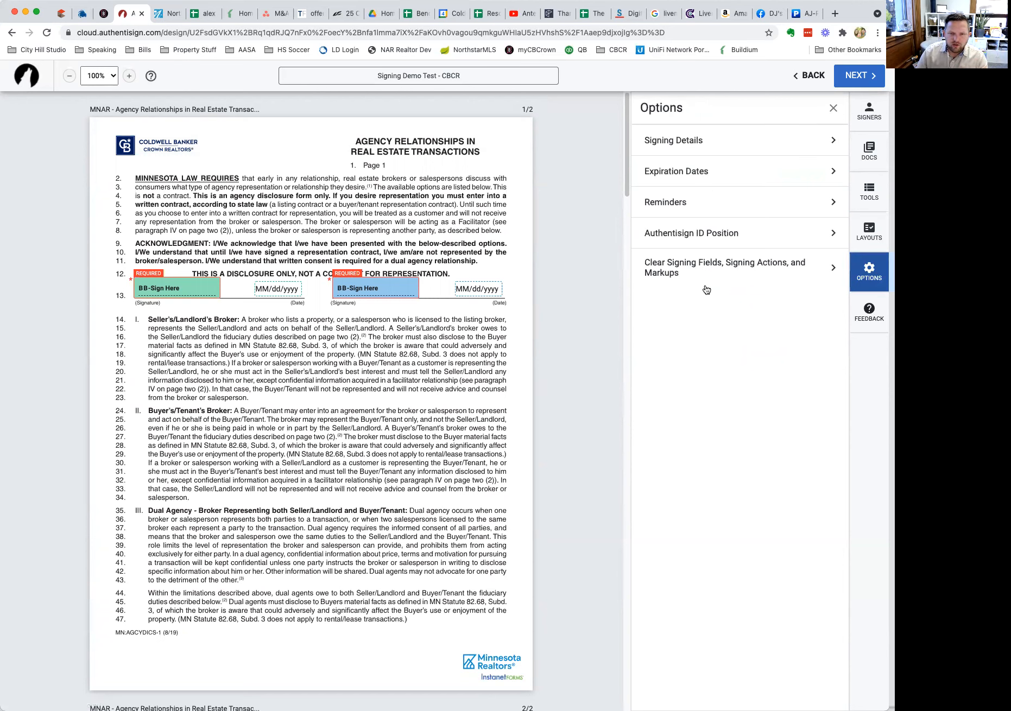
left_click(869, 312)
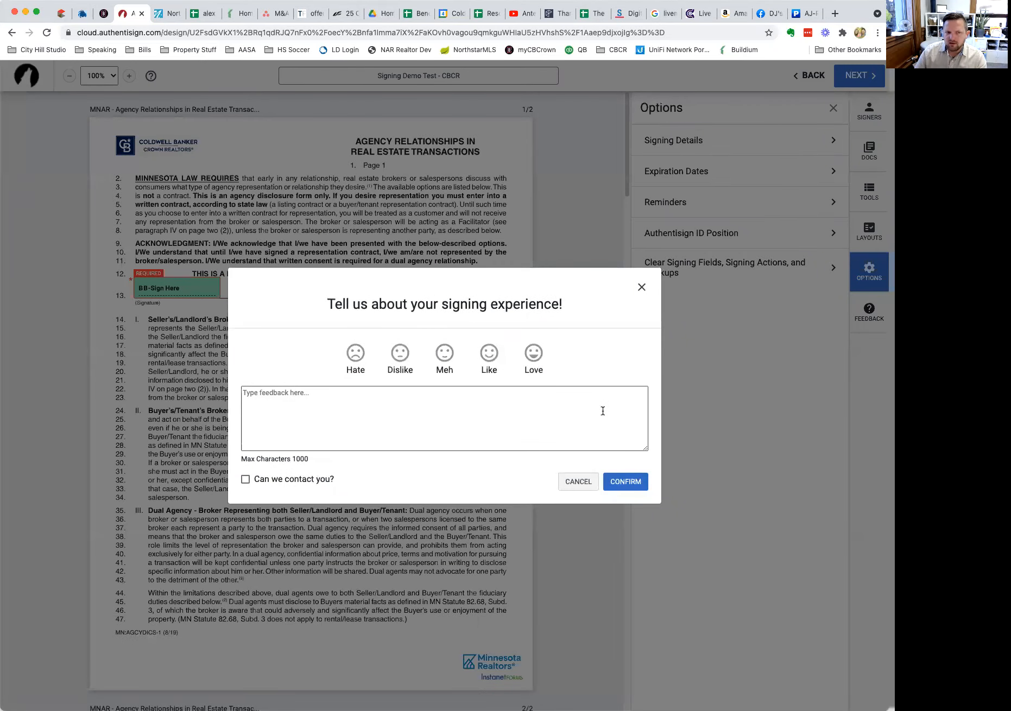
left_click(641, 287)
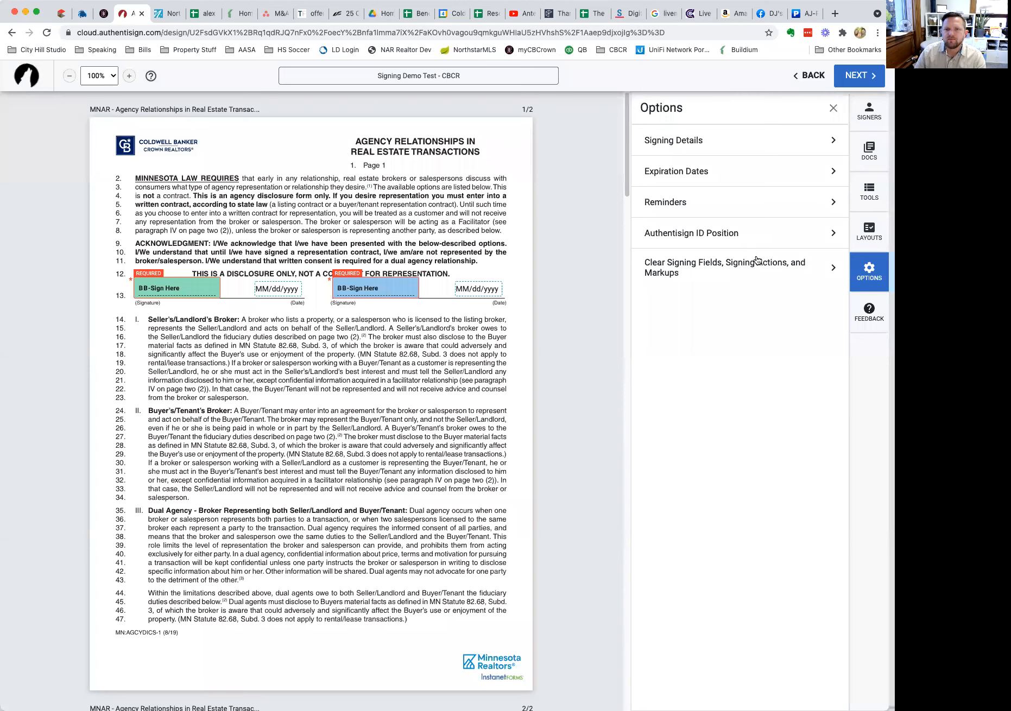
left_click(871, 103)
left_click(870, 147)
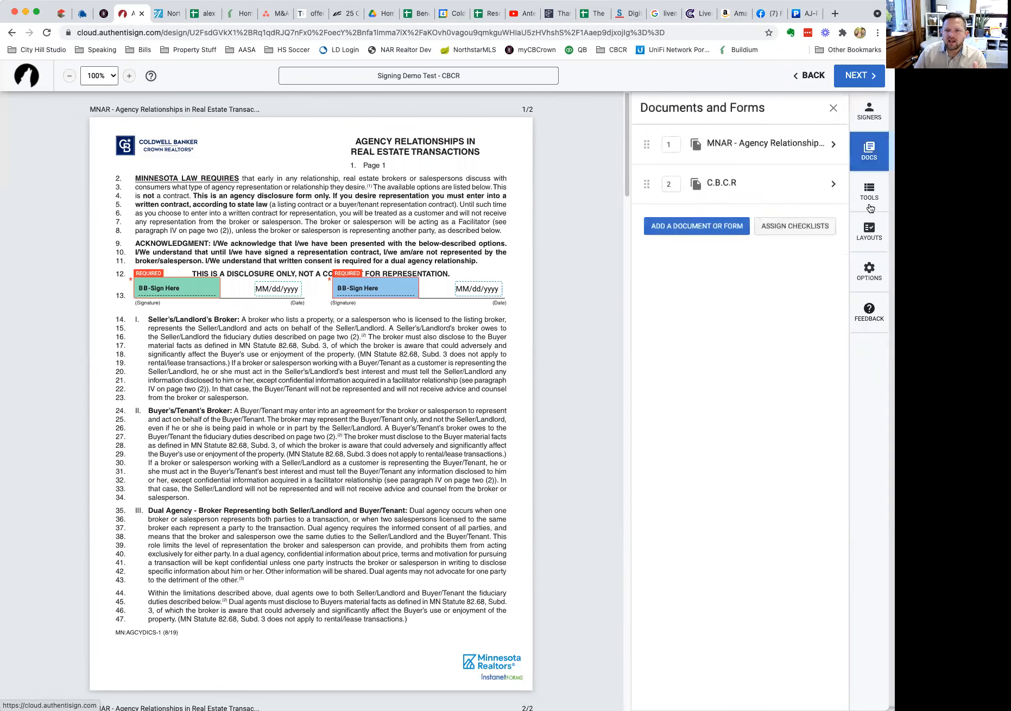
left_click(869, 192)
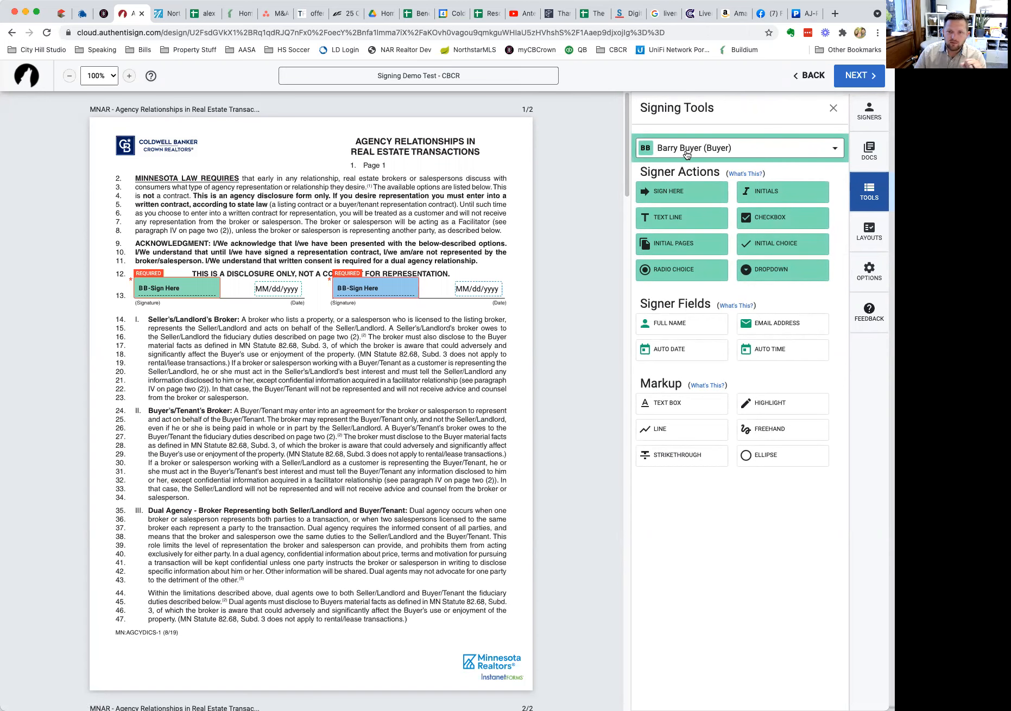
left_click(857, 76)
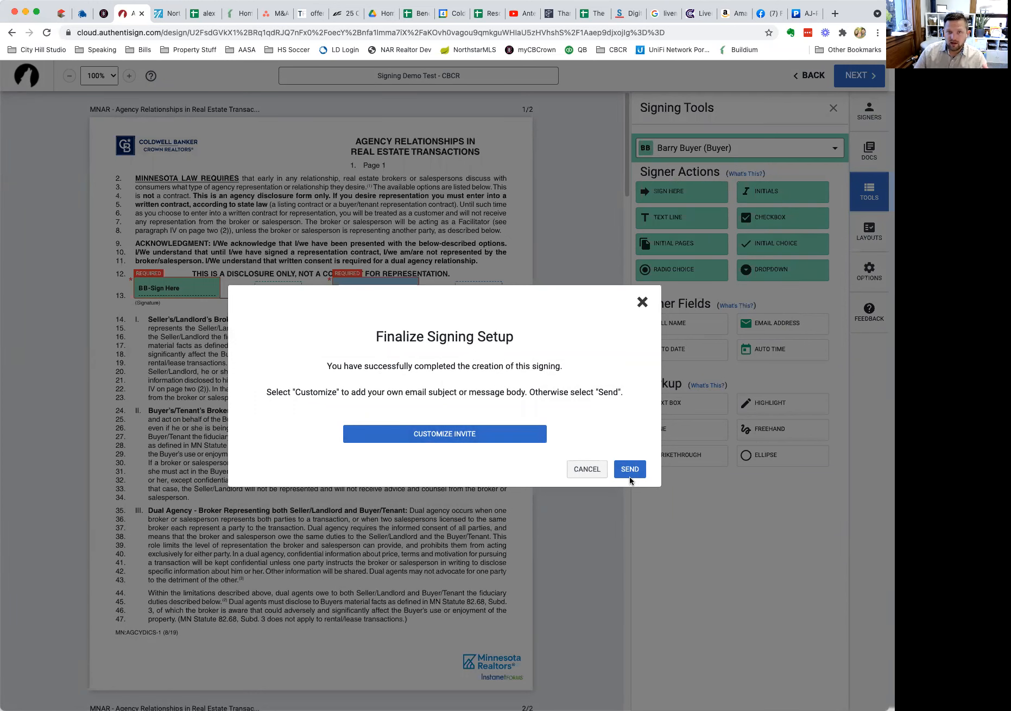
Customize the invitations, giving the agent's email the subject 'TEST EMAIL SIGNING'.
left_click(443, 434)
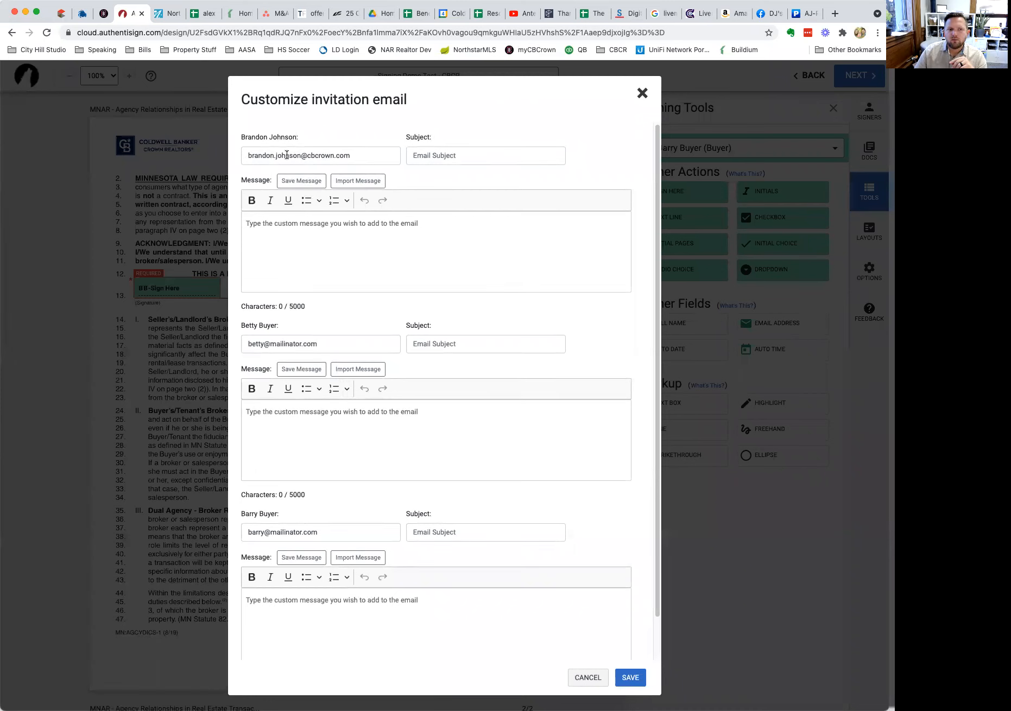
left_click(461, 161)
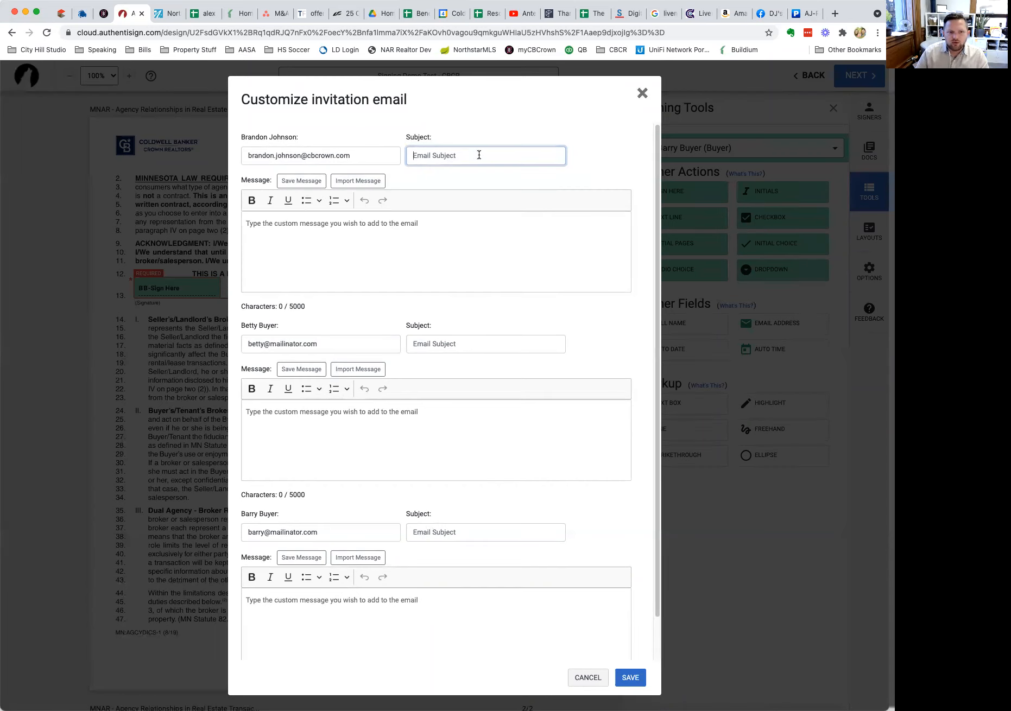
type("TEST EMAIL ")
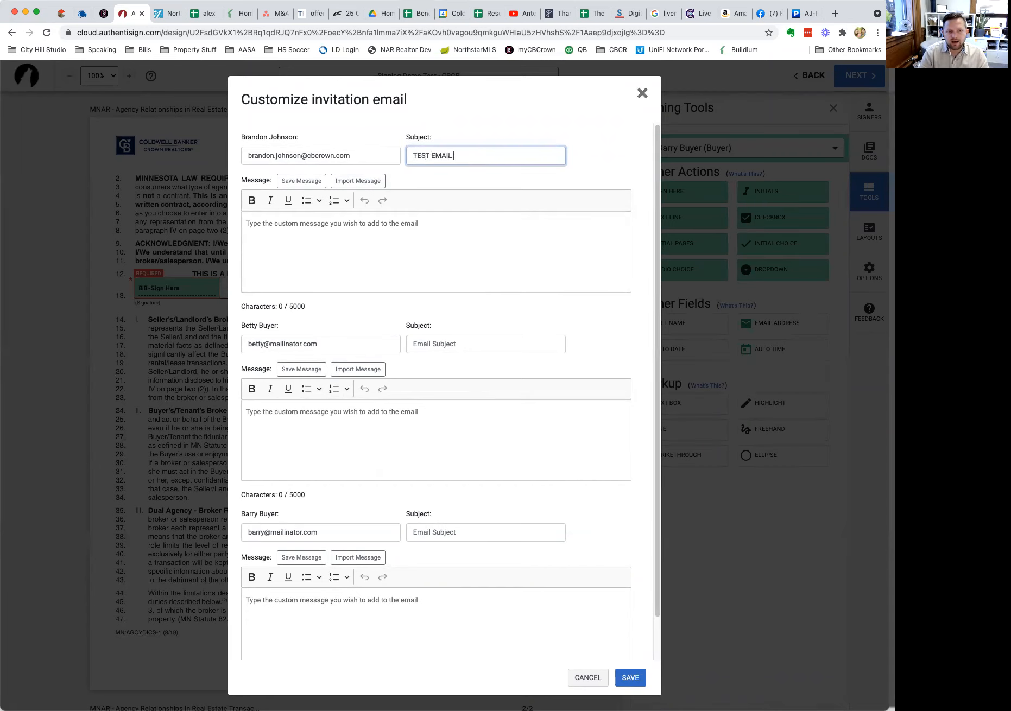
type("SIGNING")
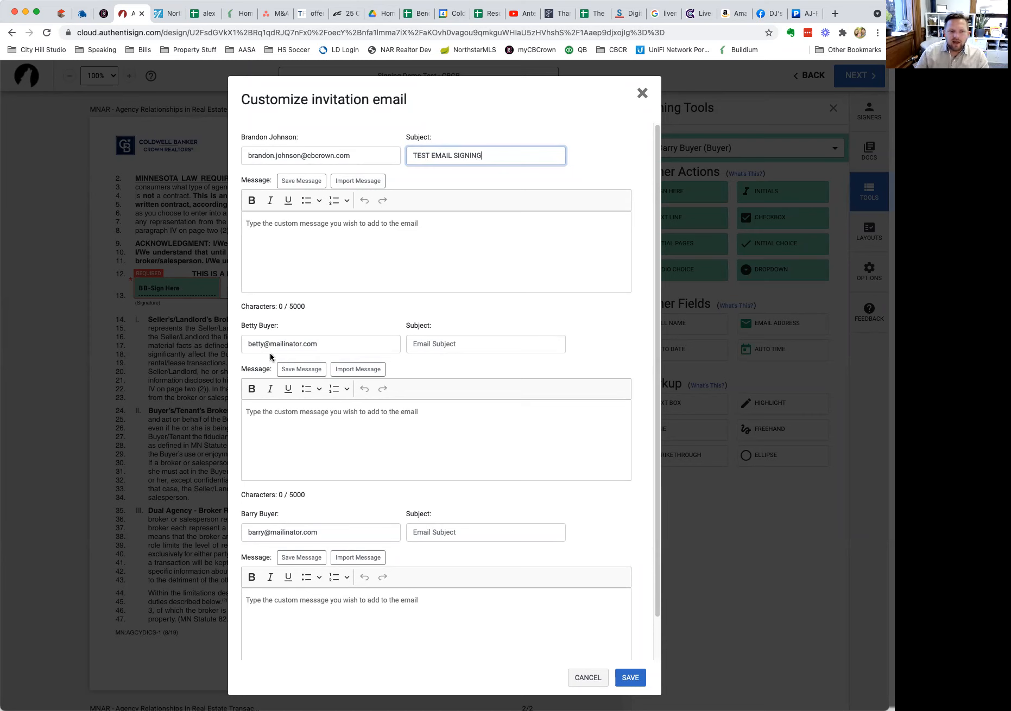
Give the first buyer a Buyer Rep subject and a 'Please sign this for our agreement. Cheers,' message signed by the agent.
left_click(448, 340)
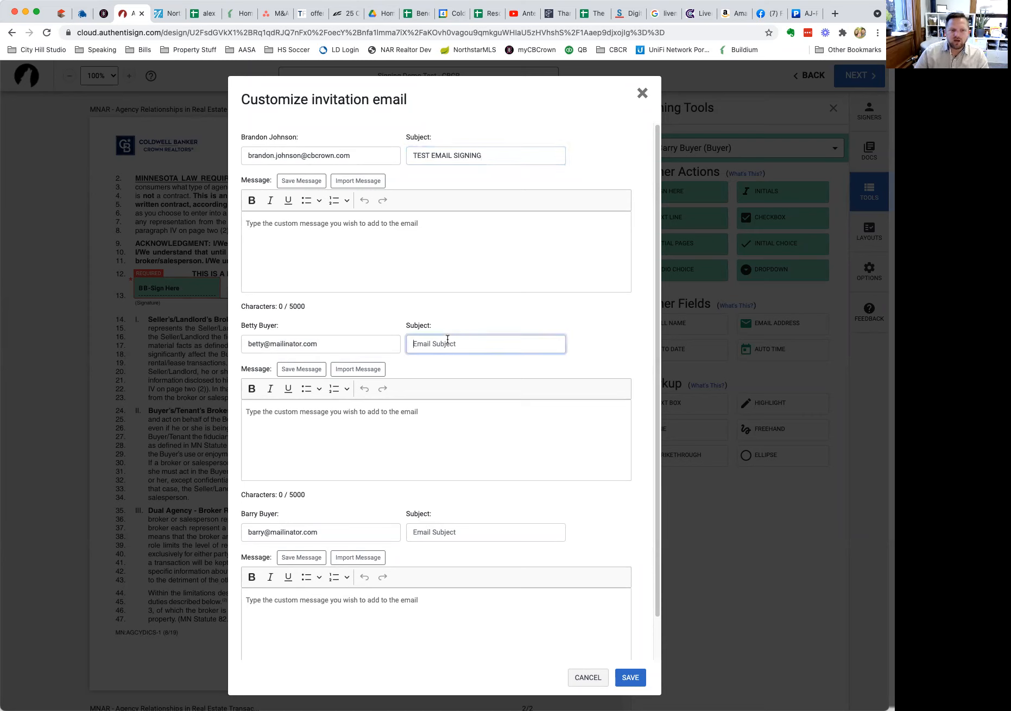
type("B")
key("BackSpace")
type("Bet")
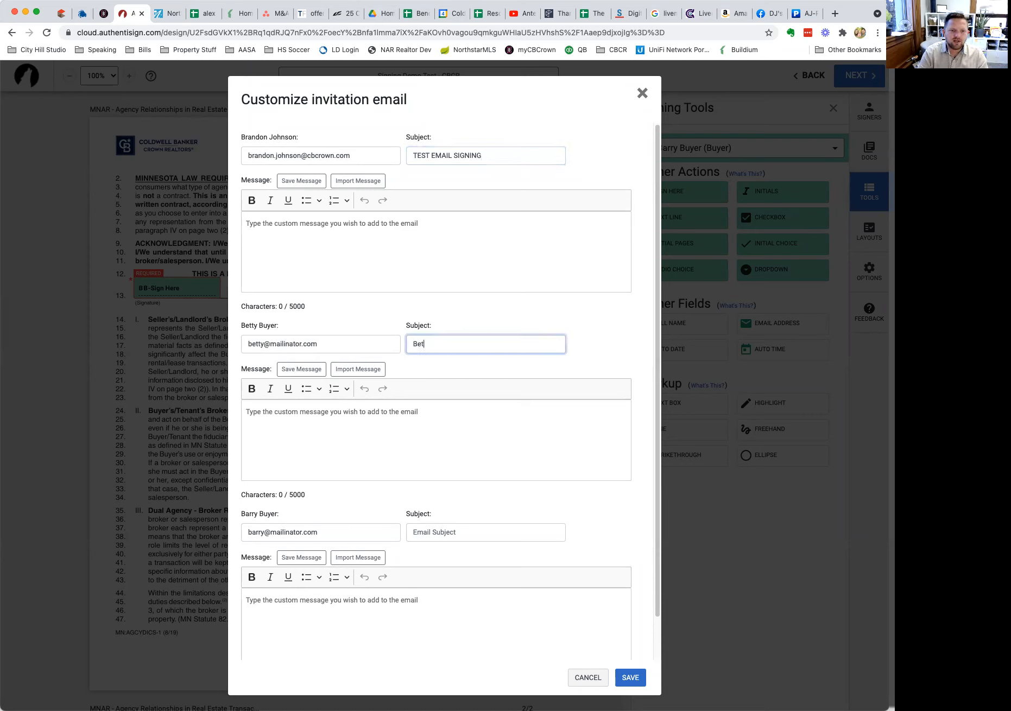
type("ty's Buyer R")
key("Tab")
key("Tab")
key("Tab")
type("Betty")
type("Please")
key("BackSpace")
key("BackSpace")
key("BackSpace")
key("BackSpace")
key("BackSpace")
key("BackSpace")
type("Please sign this for our a")
key("BackSpace")
type("for our agreement.")
key("Return")
key("Return")
type("Cheers,")
key("Return")
type("Brandon")
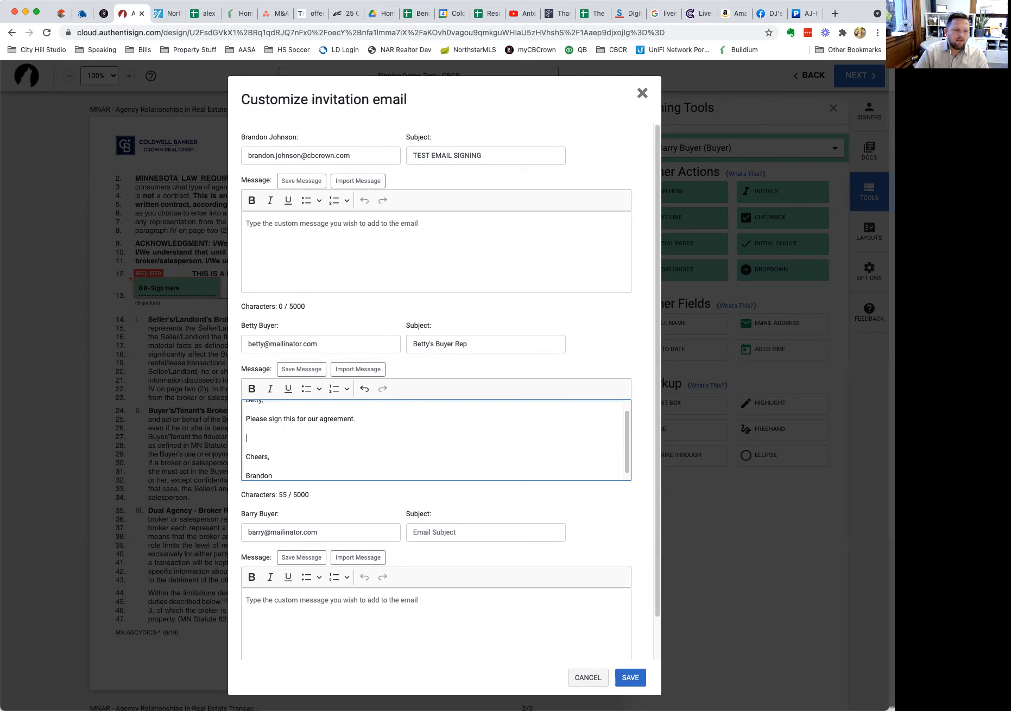
key("Down")
key("BackSpace")
key("Delete")
key("shift+Return")
Copy that message to the second buyer with his name in the greeting and a Buyer Rep subject.
key("super+a")
key("super+c")
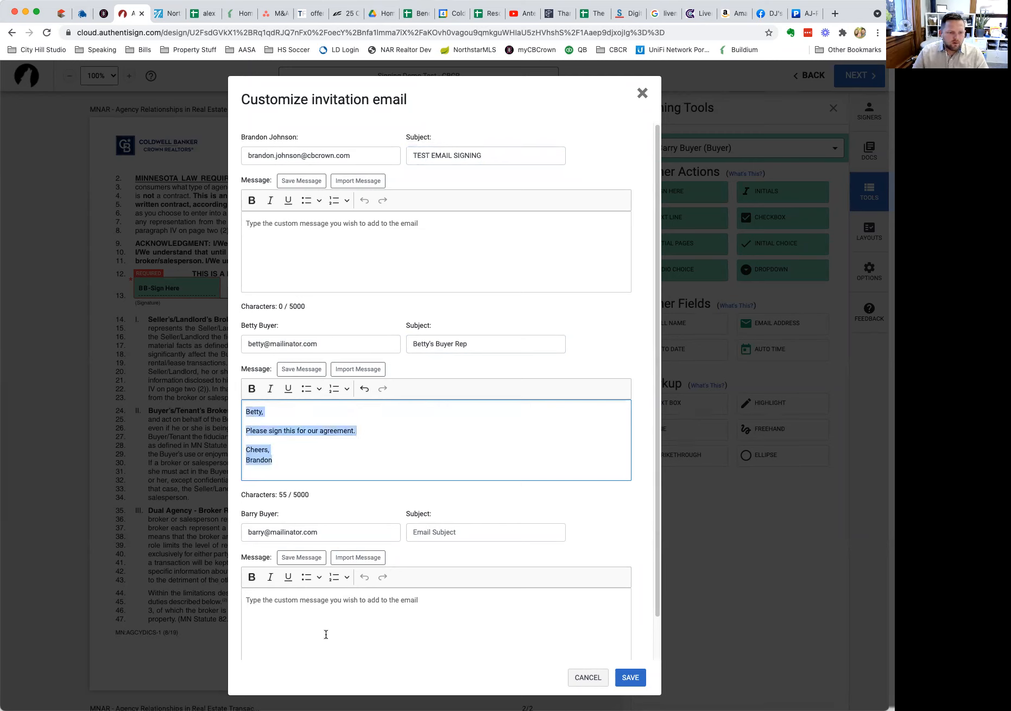
left_click(327, 634)
key("super+v")
key("Delete")
key("Delete")
key("BackSpace")
key("BackSpace")
key("BackSpace")
key("BackSpace")
type("Barry")
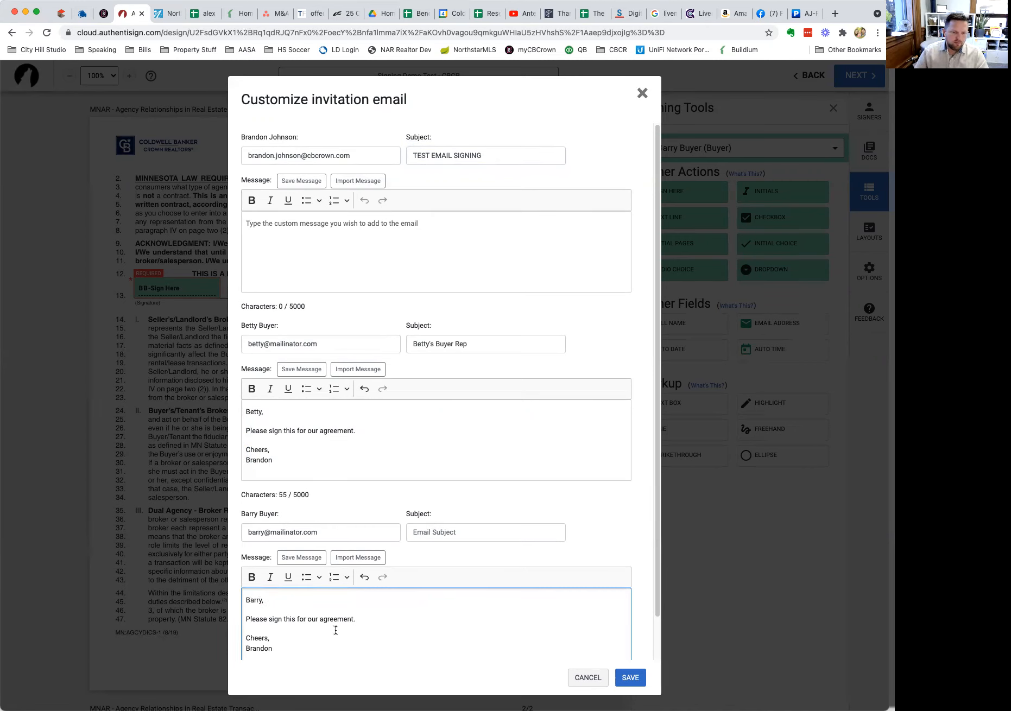
left_click(429, 527)
type("Barry's Buyer Rep")
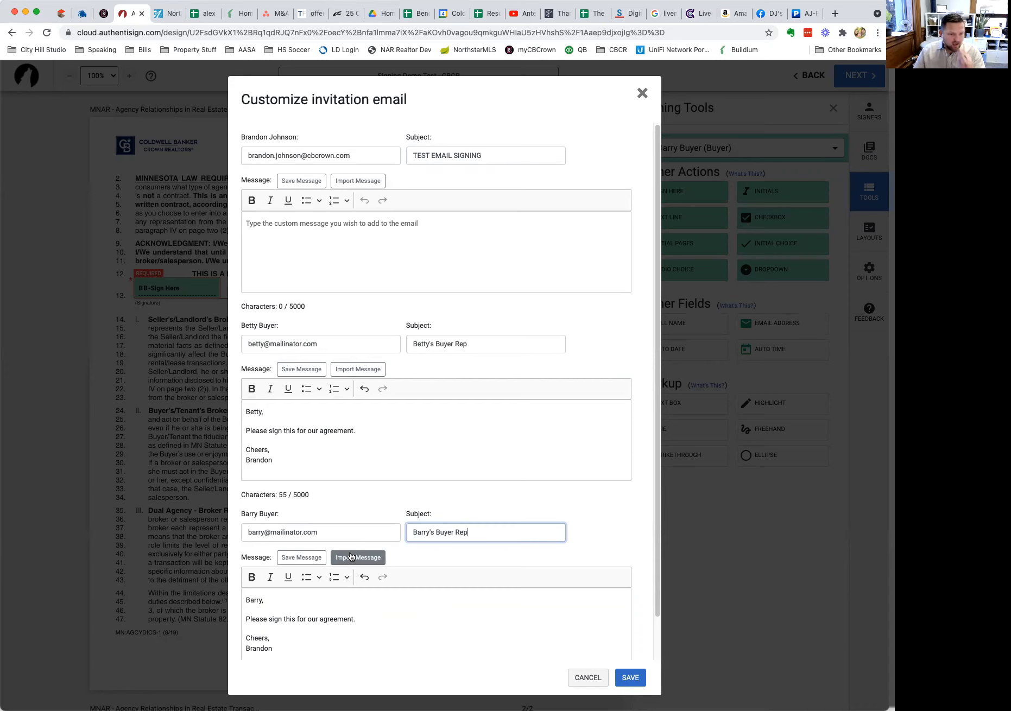
scroll(337, 592, "down", 2)
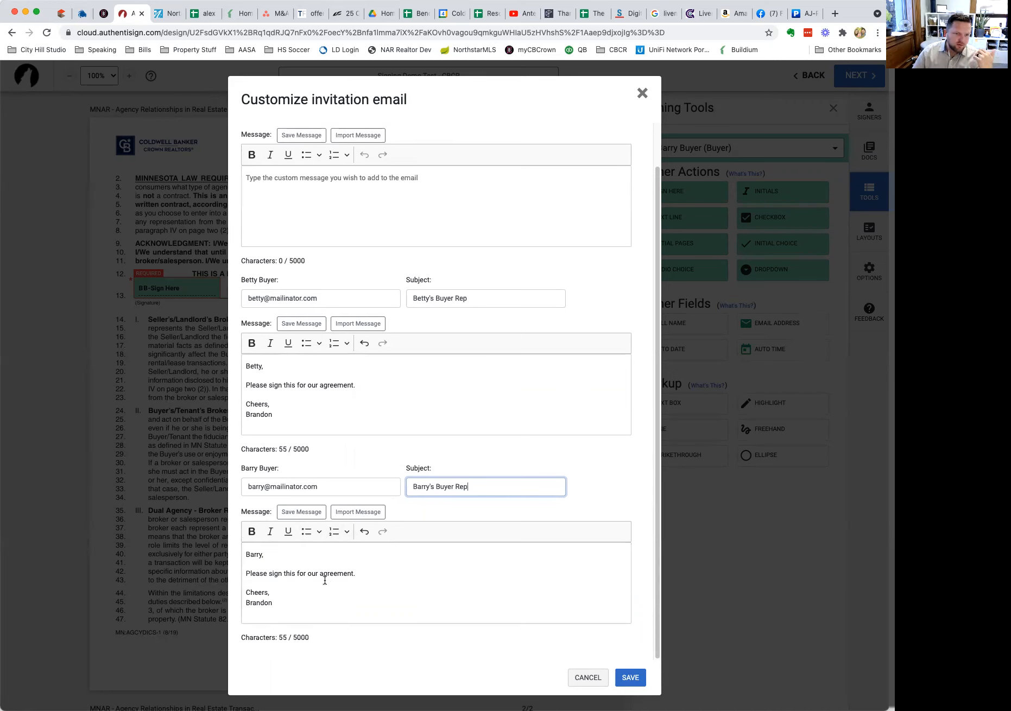
left_click(358, 512)
Store the current invitation text as 'Buyer Rep' and confirm it appears in the import list.
type("d")
left_click(641, 377)
left_click(635, 434)
left_click(302, 512)
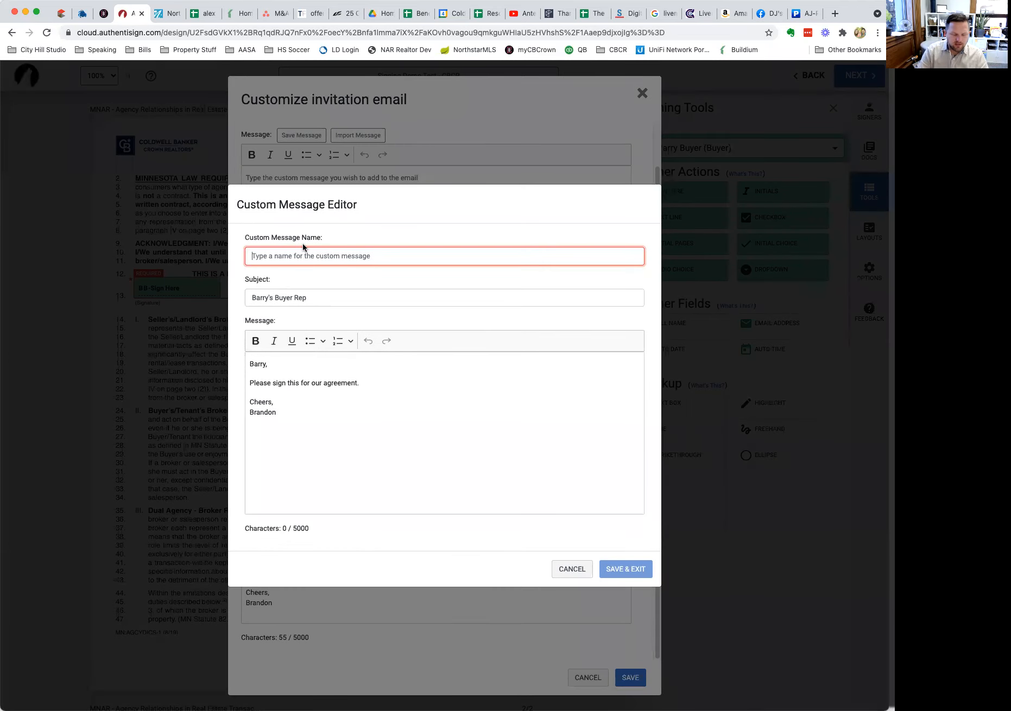
type("Buyer Rep")
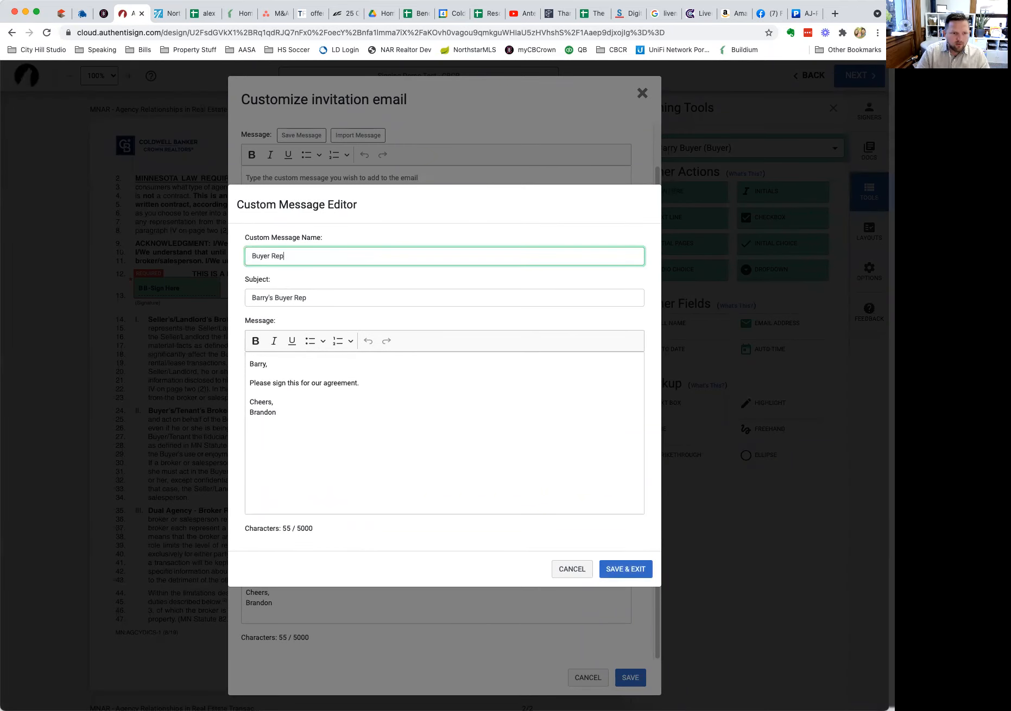
left_click(629, 570)
left_click(359, 512)
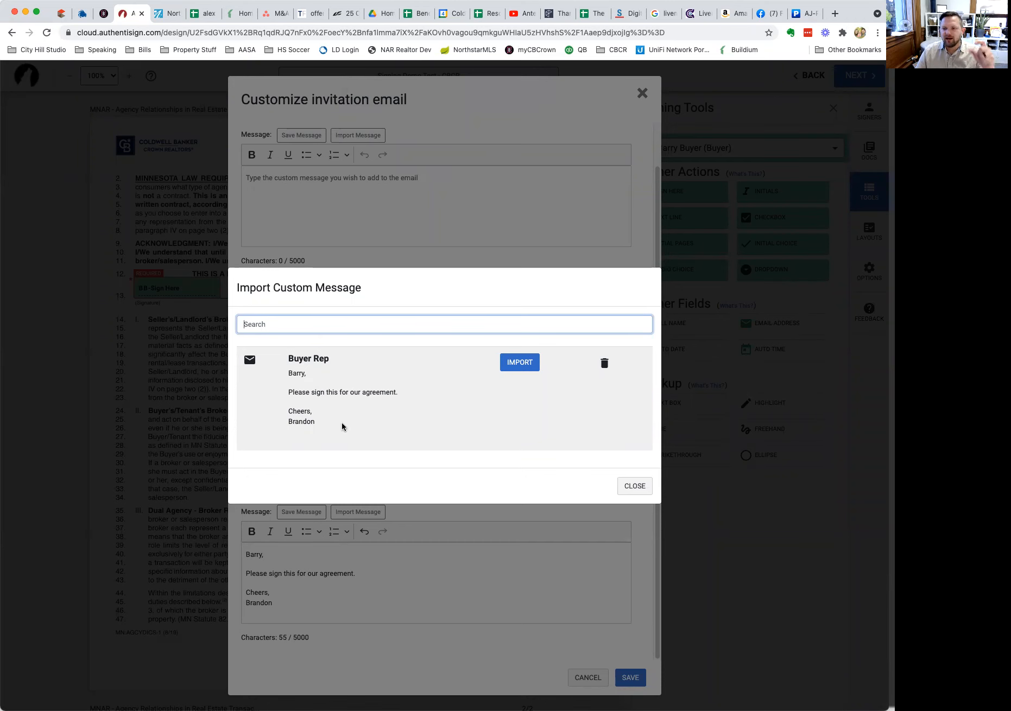
Save the customized invitation emails and send the signing to all three parties.
left_click(643, 492)
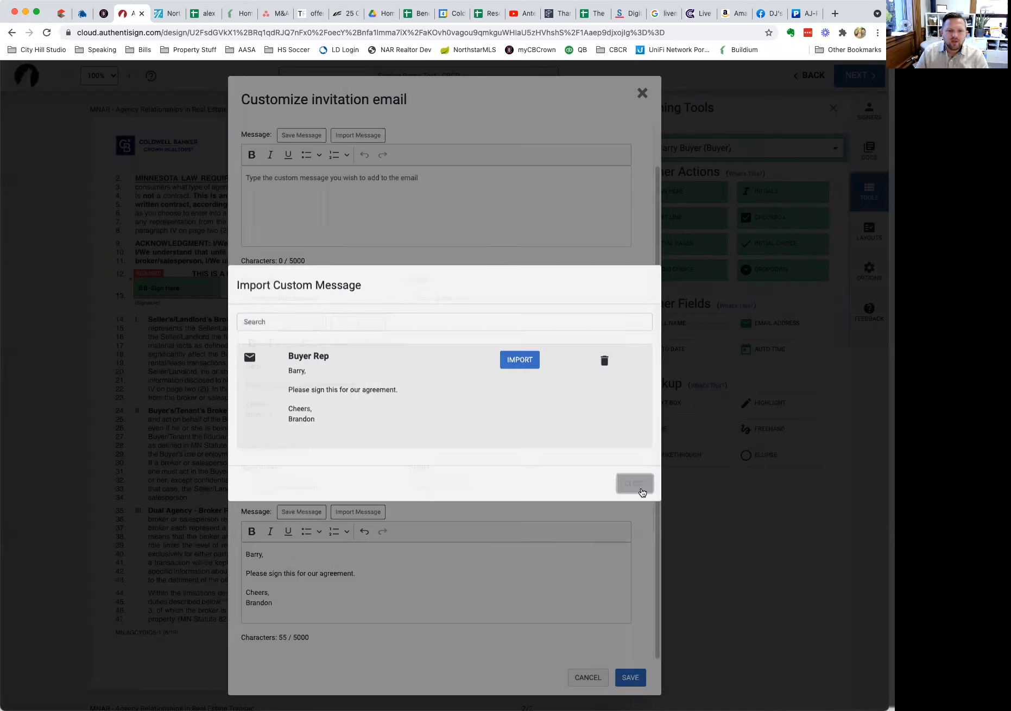
left_click(630, 679)
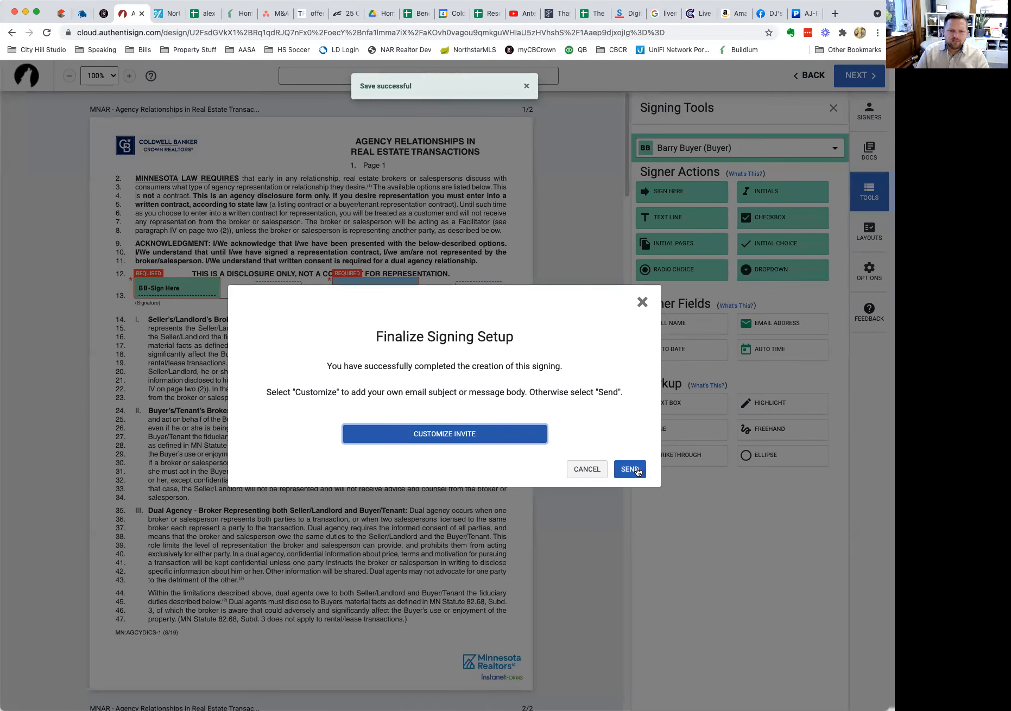
left_click(638, 473)
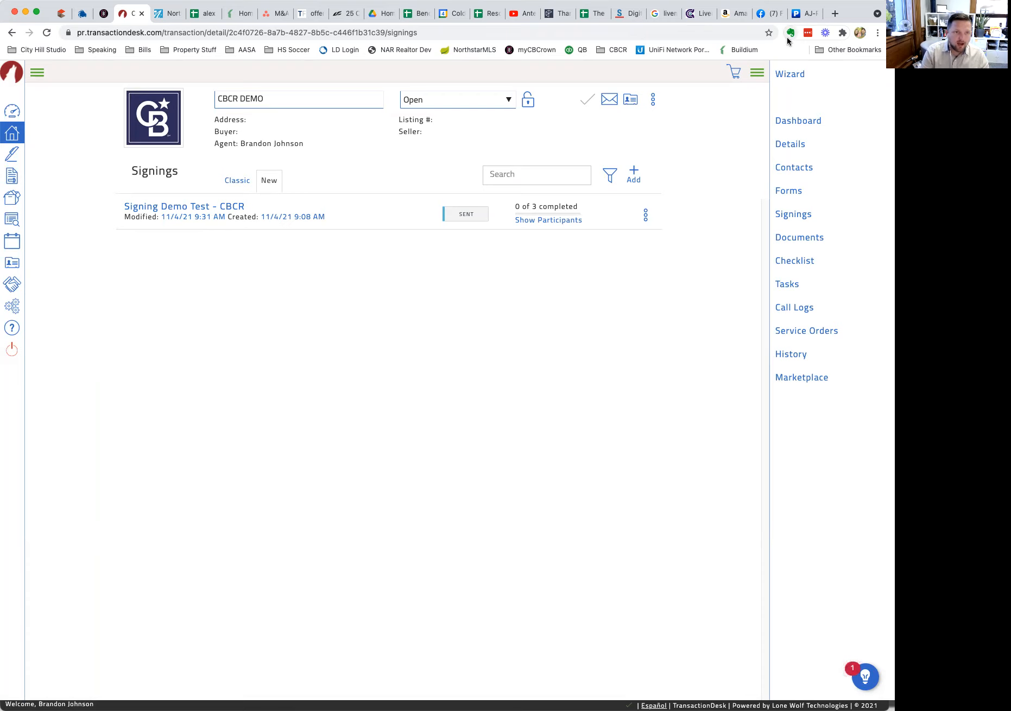
Load mailinator.com in a new tab and open the first buyer's public inbox.
left_click(835, 16)
type("mailin")
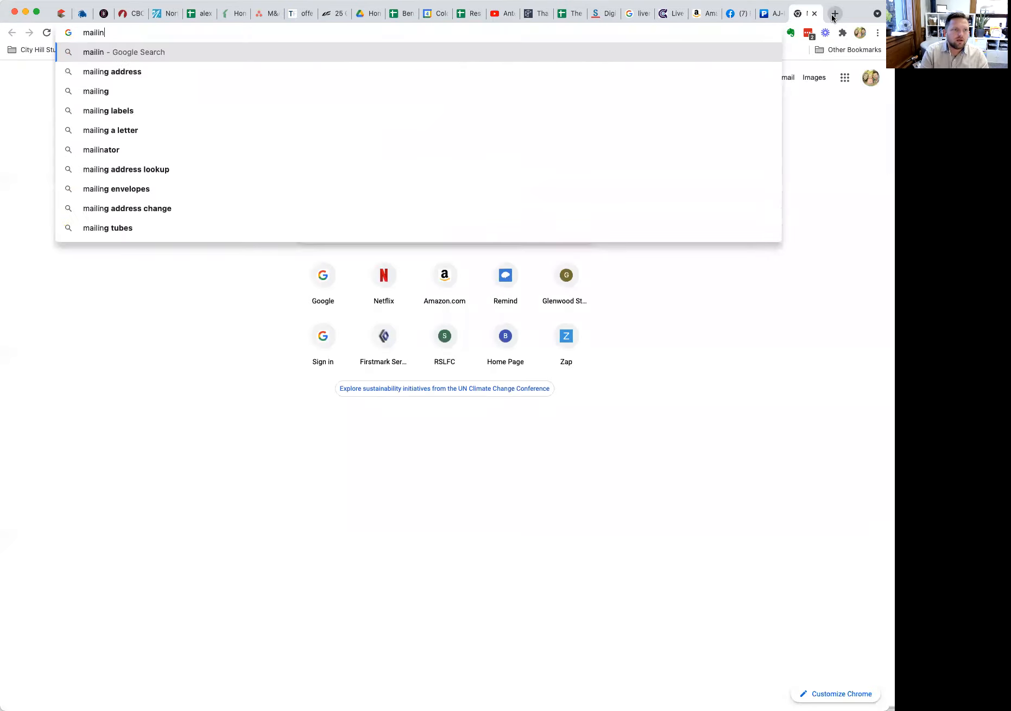
type("ator.com")
key("Return")
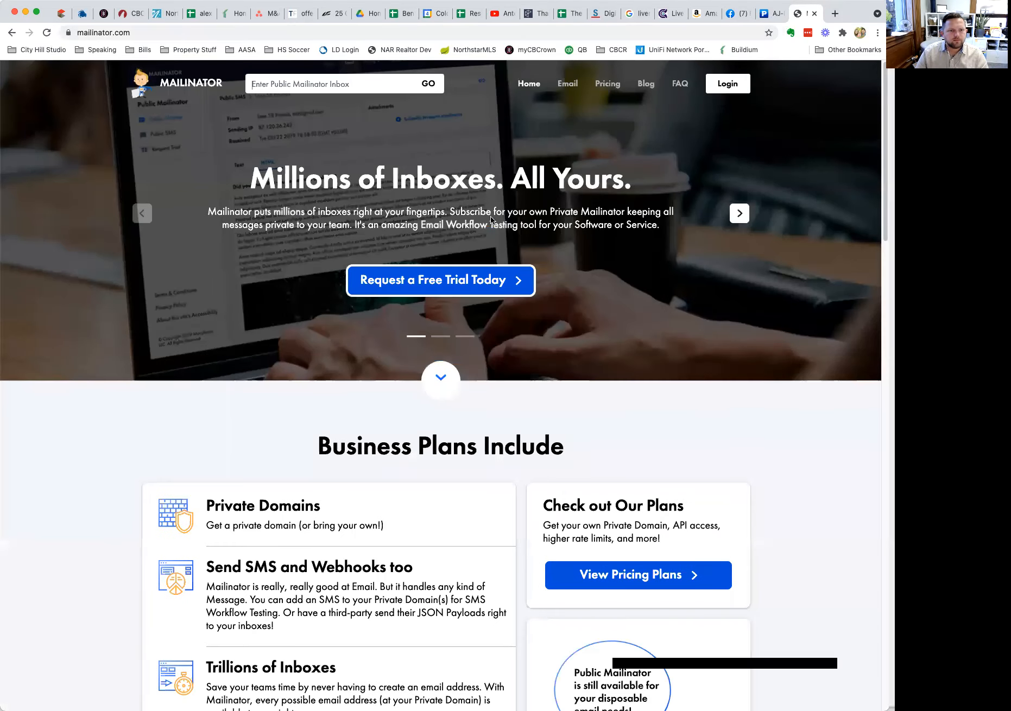
left_click(332, 87)
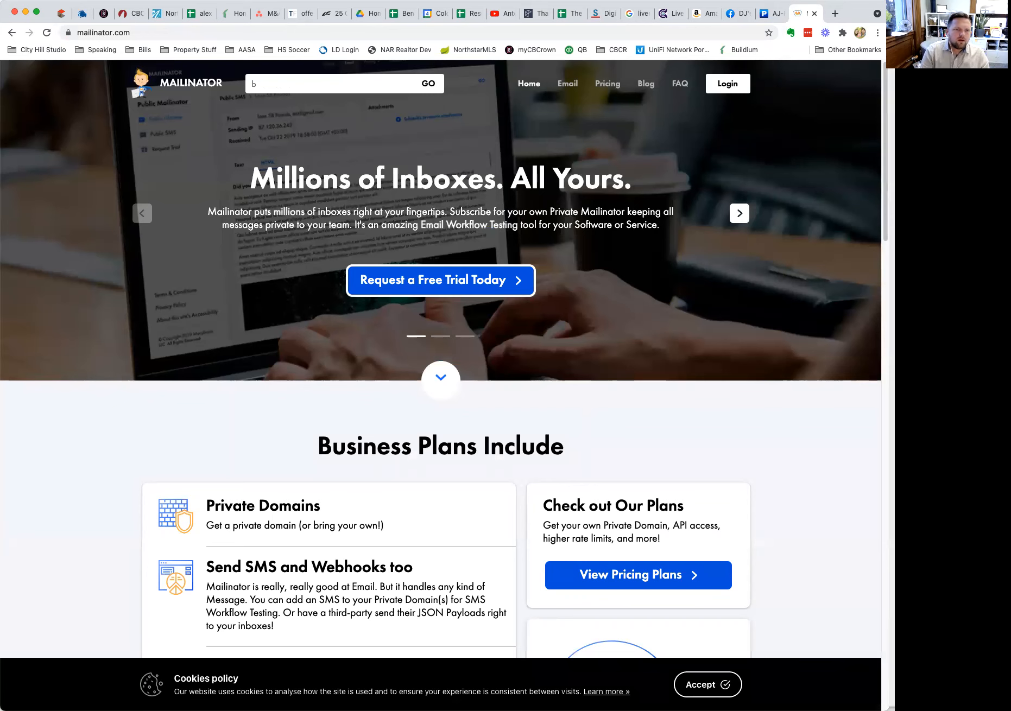
key("Return")
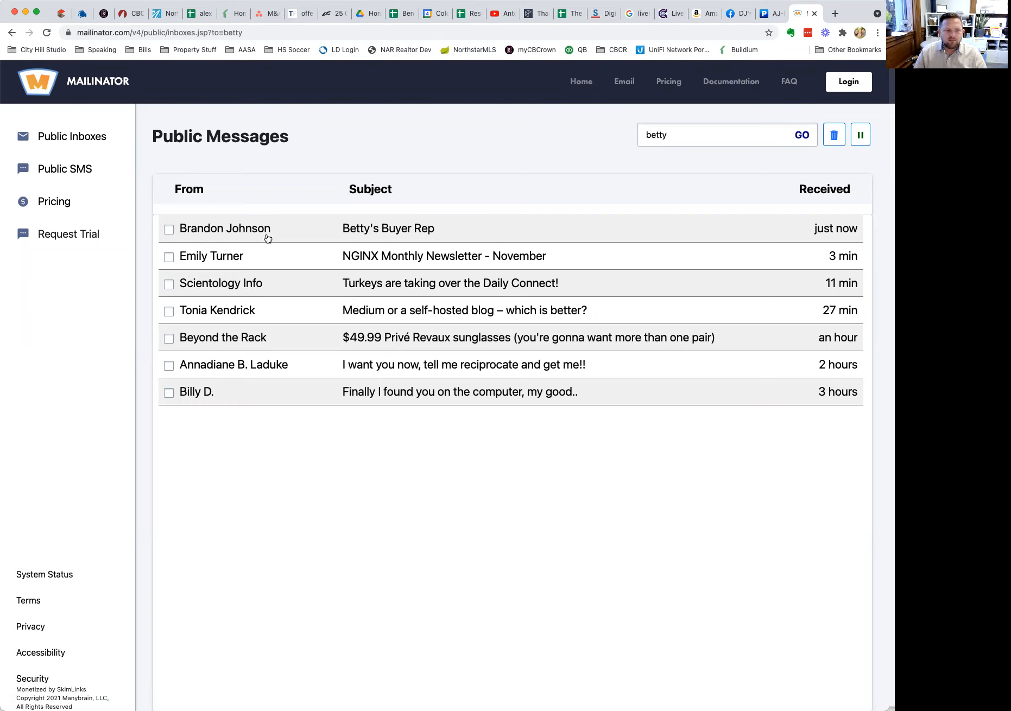
Open the Buyer Rep invitation, review the 'Signing Demo Test - CBCR' name and custom note, then start signing.
left_click(389, 232)
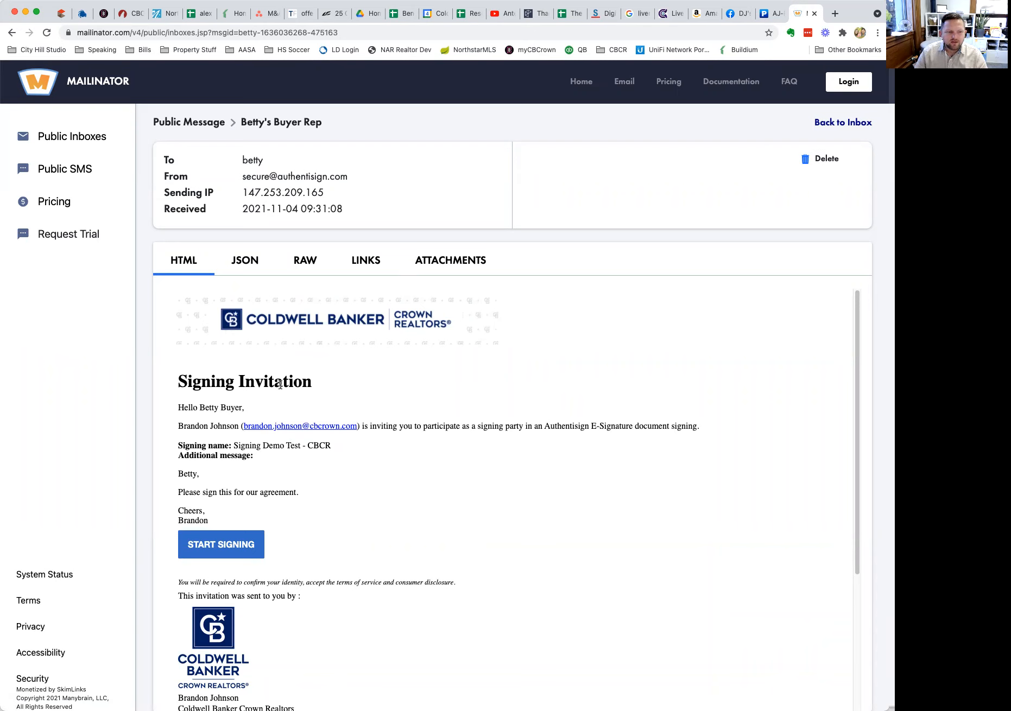
left_click_drag(264, 464, 172, 412)
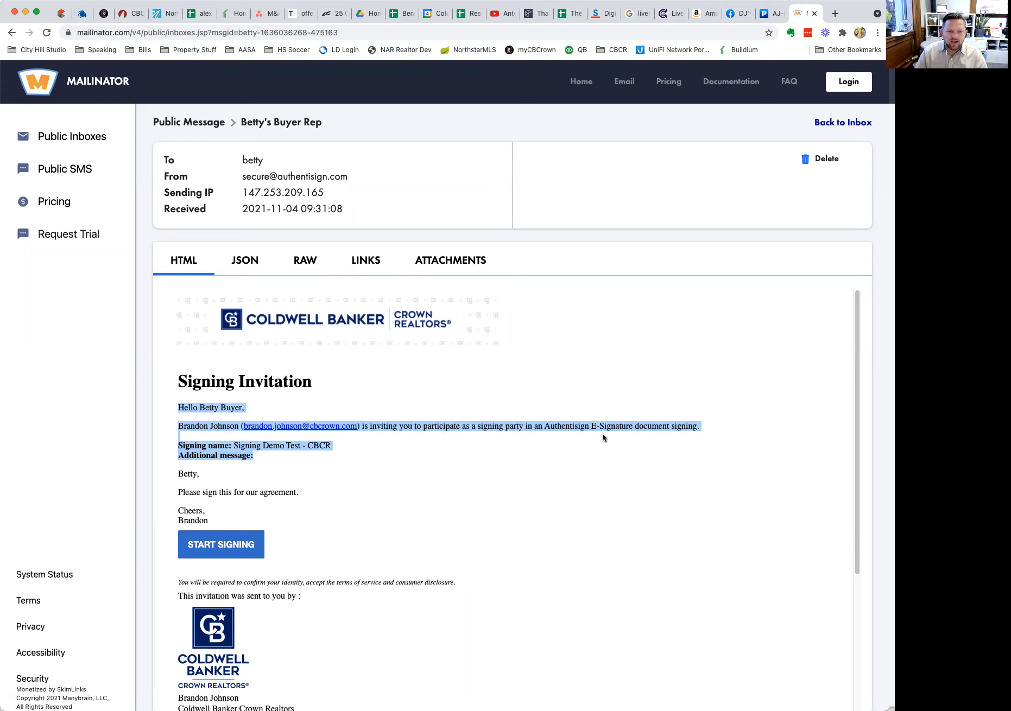
left_click(220, 449)
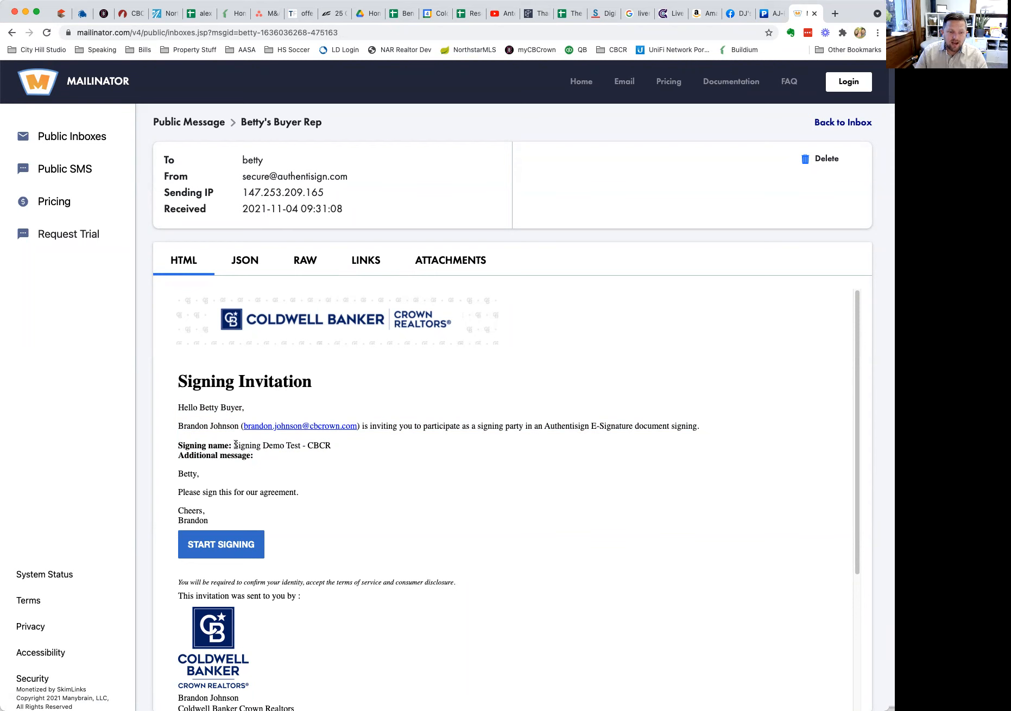
left_click_drag(330, 445, 234, 448)
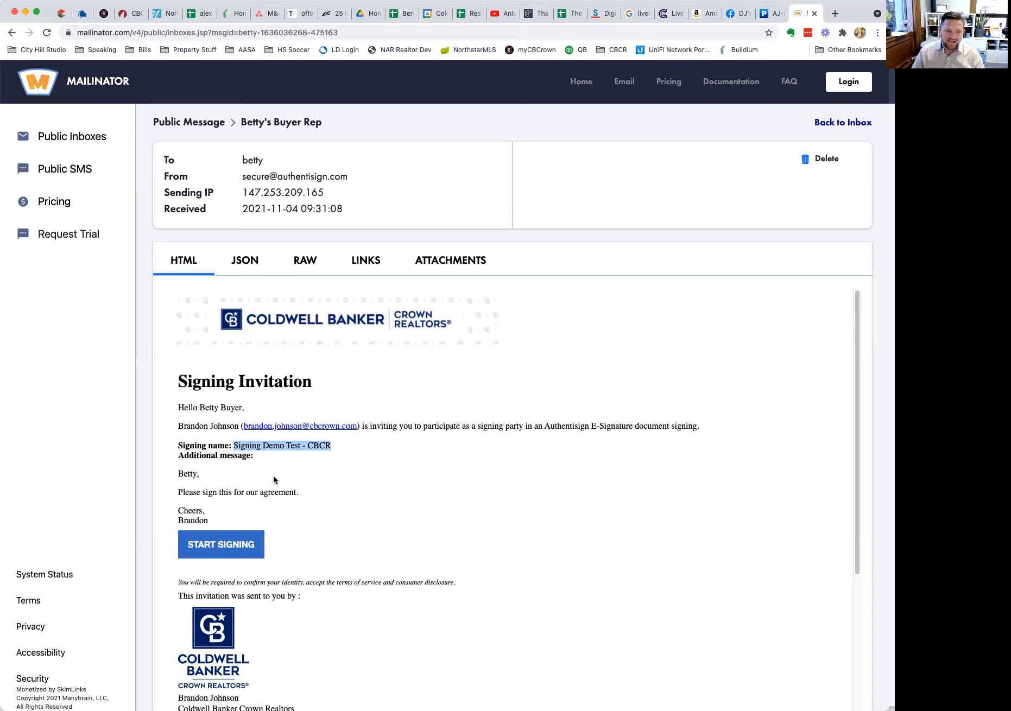
left_click_drag(177, 474, 232, 521)
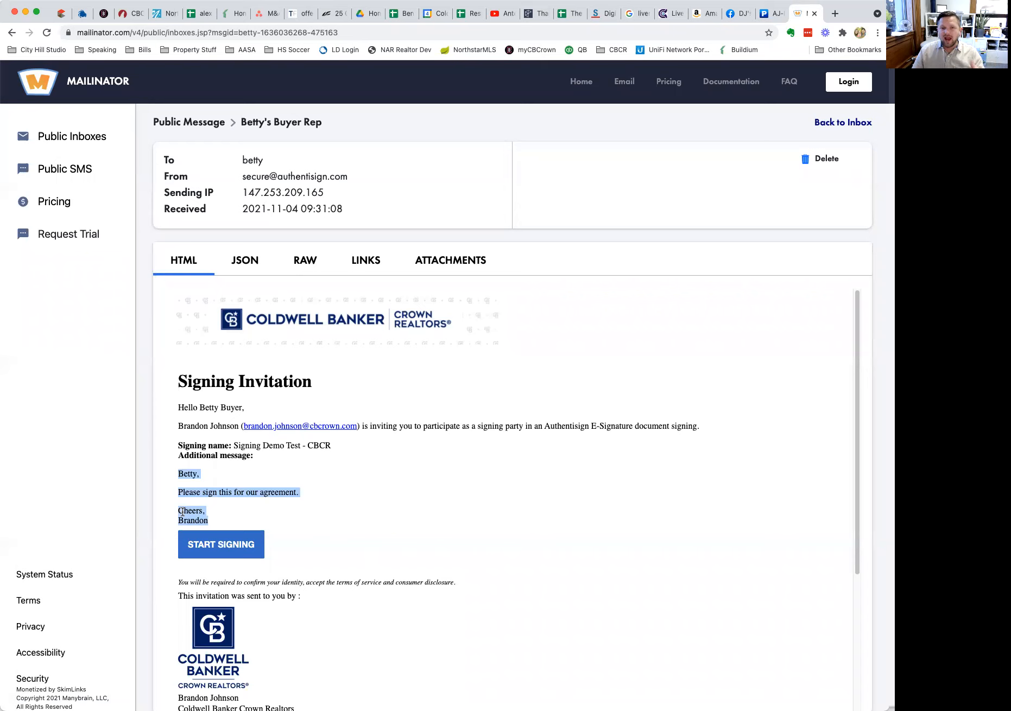
scroll(183, 512, "down", 1)
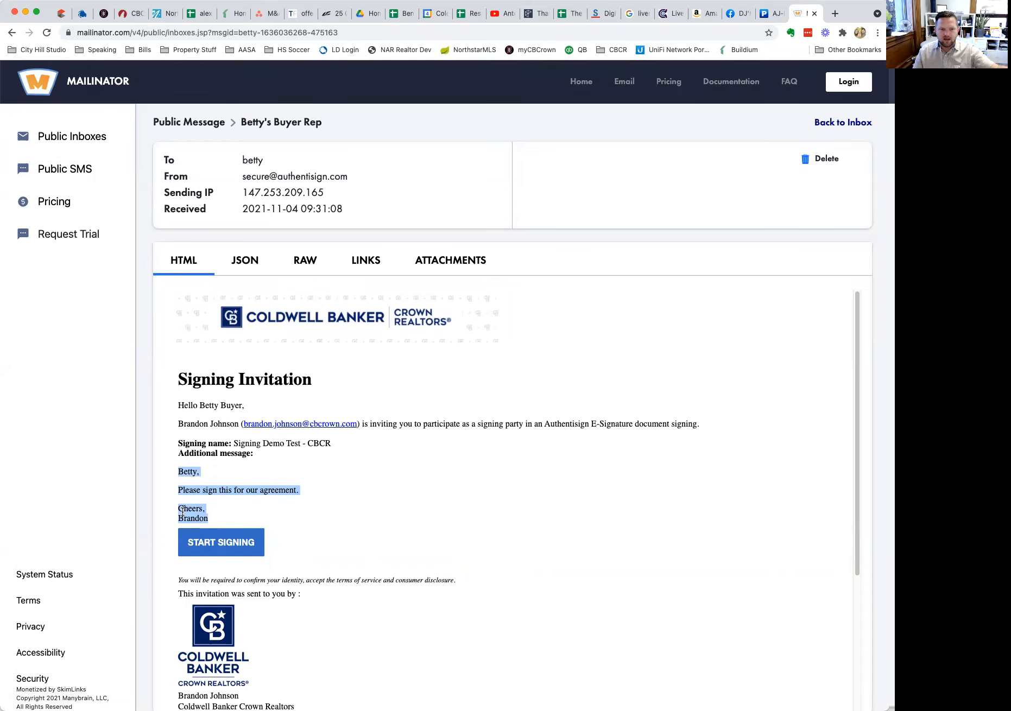
scroll(295, 581, "down", 5)
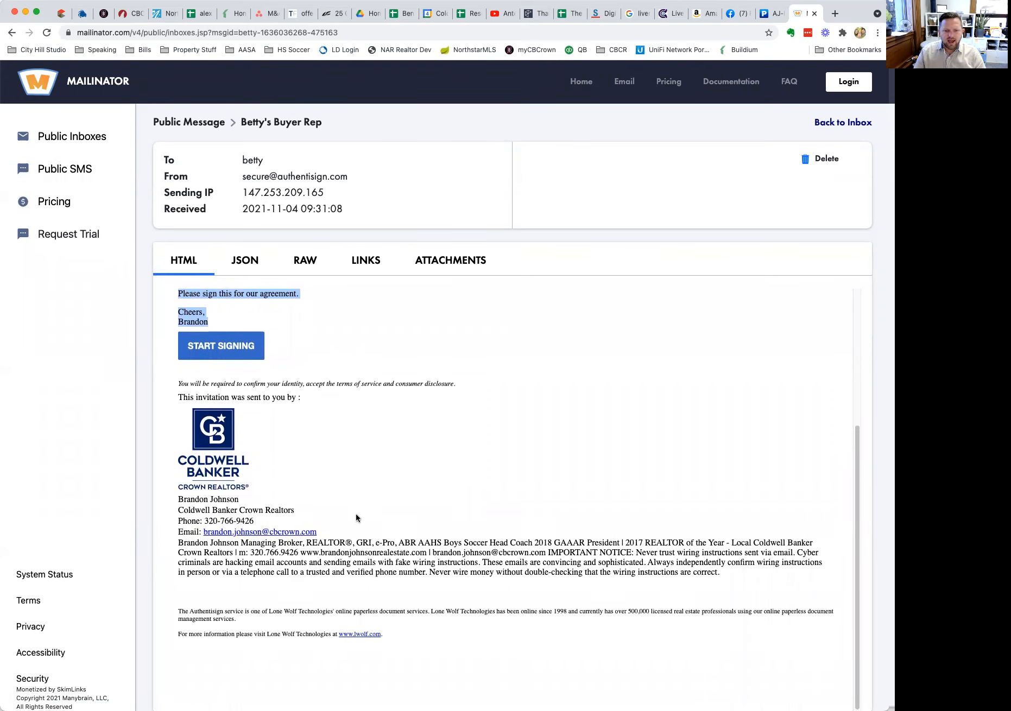
scroll(277, 496, "up", 5)
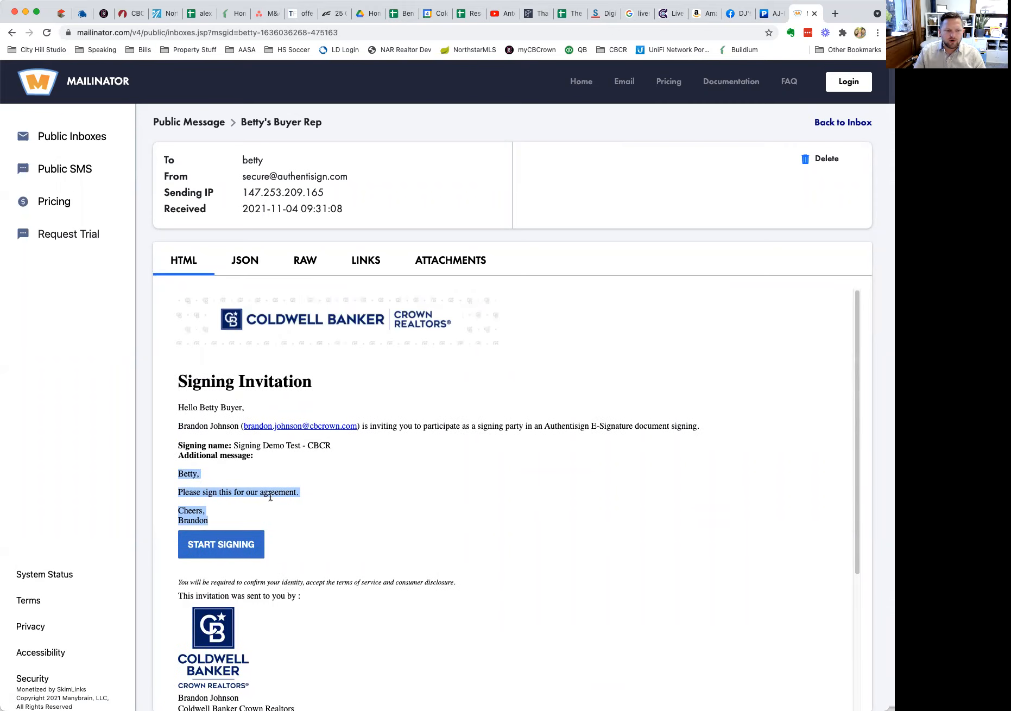
left_click(219, 545)
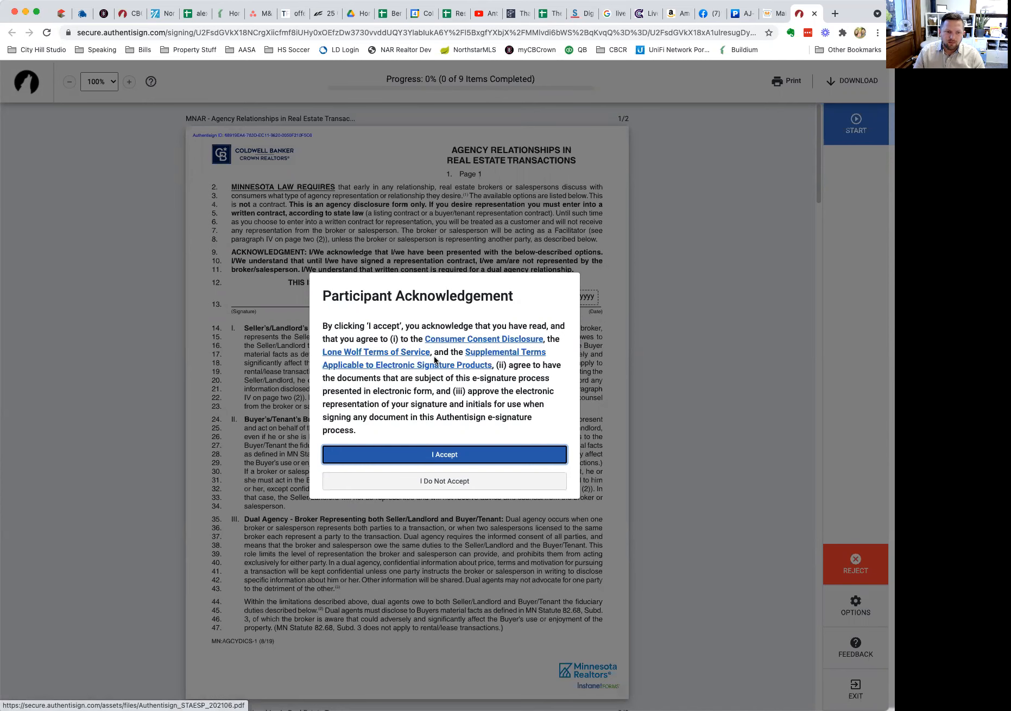
Accept the participant terms, start guided signing, and open Create your signature from the first SIGN field.
left_click(470, 456)
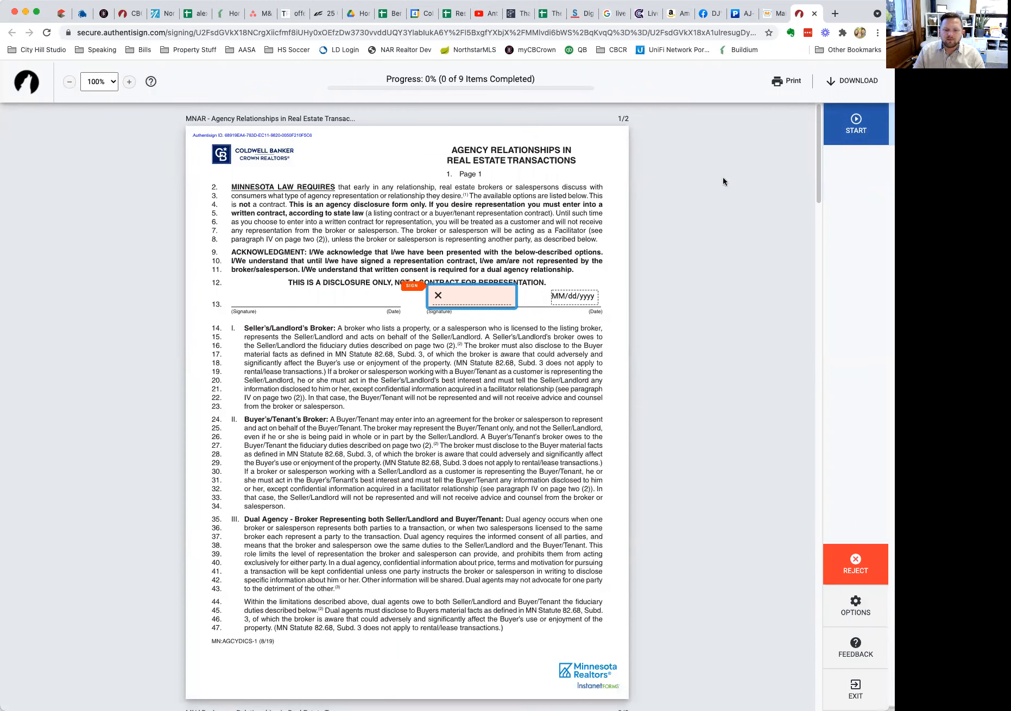
mouse_move(802, 59)
left_mouse_down()
mouse_move(793, 112)
mouse_move(885, 89)
mouse_move(790, 55)
left_mouse_up()
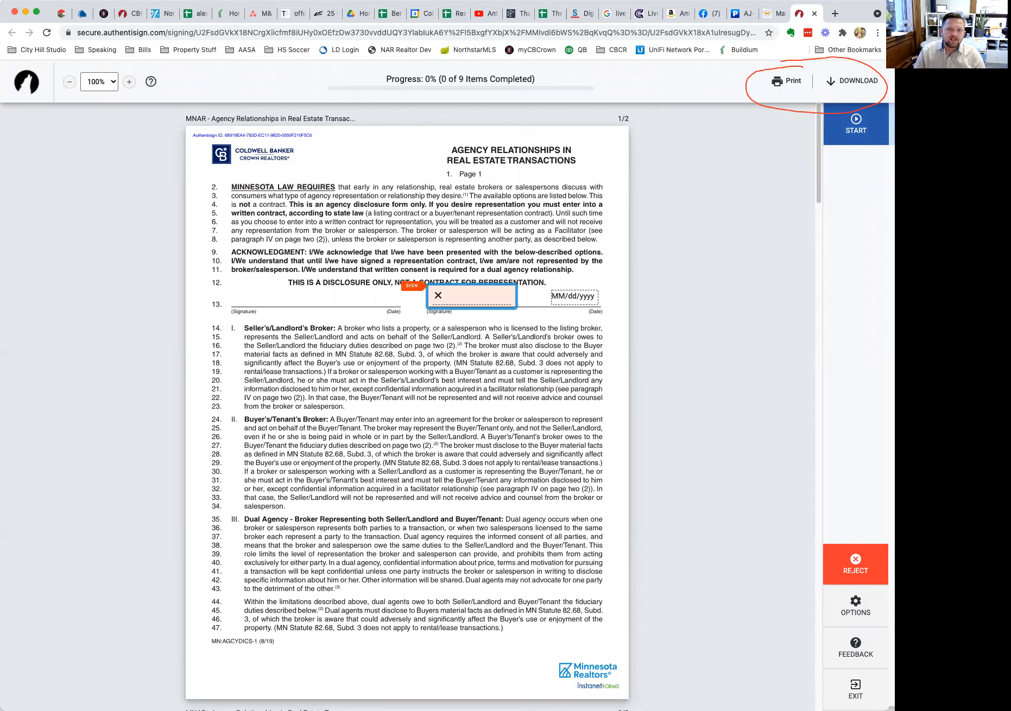
mouse_move(868, 99)
left_mouse_down()
mouse_move(856, 169)
mouse_move(869, 98)
left_mouse_up()
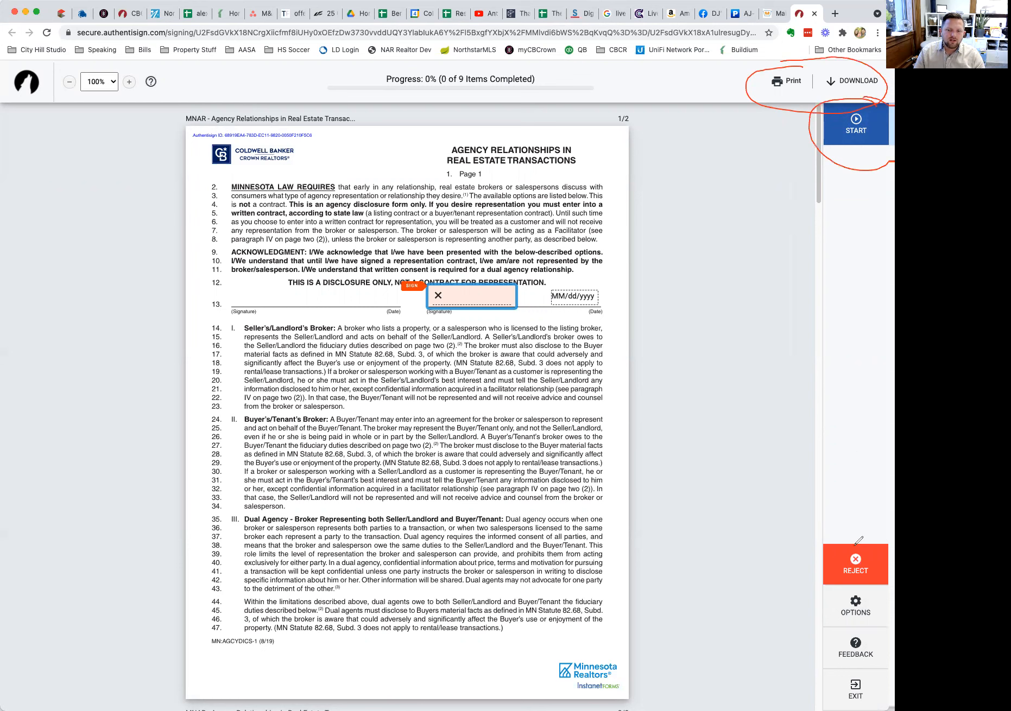
mouse_move(885, 535)
left_mouse_down()
mouse_move(809, 526)
mouse_move(896, 631)
left_mouse_up()
left_click_drag(895, 503, 829, 507)
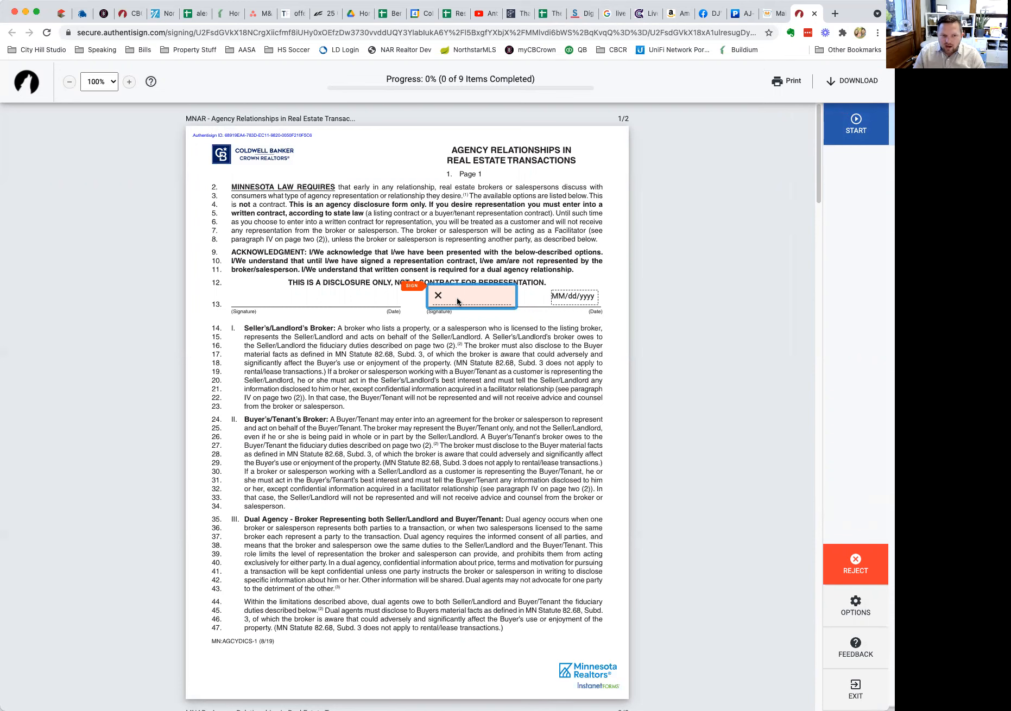
left_click(855, 123)
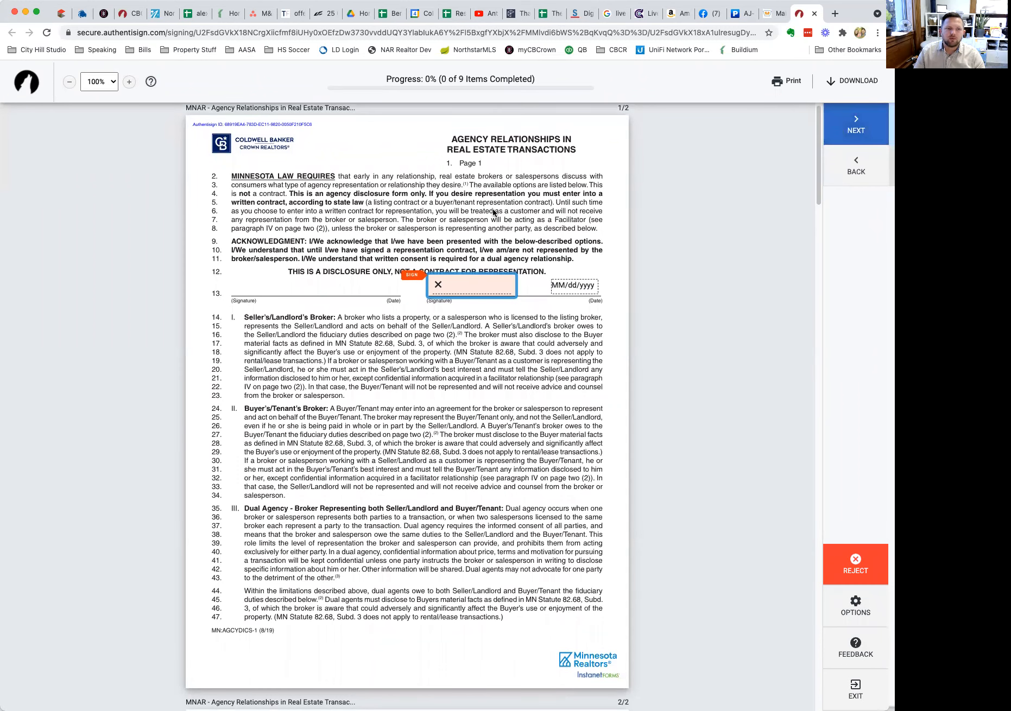
left_click(472, 290)
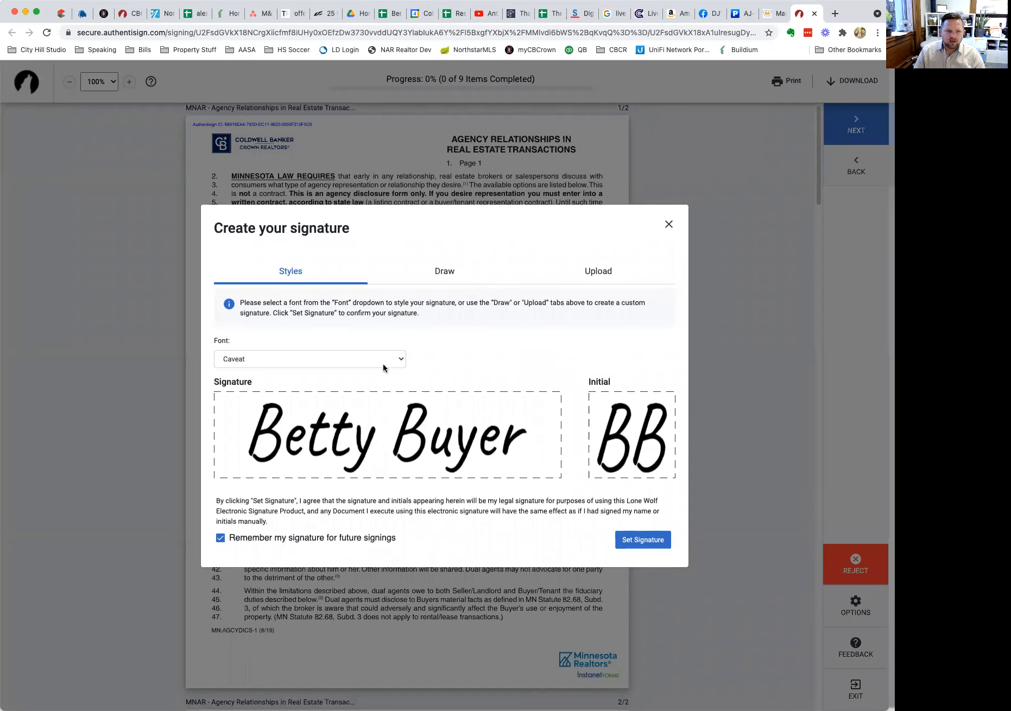
Draw the signature and initials freehand and adopt them with Set Signature.
left_click(443, 272)
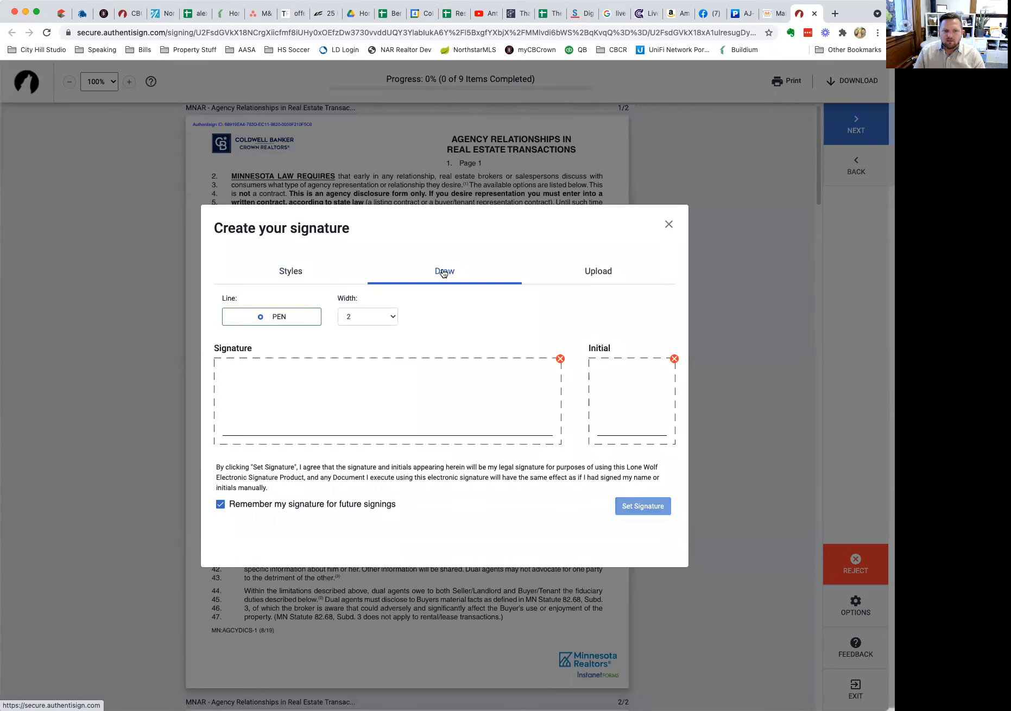
mouse_move(245, 383)
left_mouse_down()
mouse_move(288, 383)
mouse_move(326, 434)
mouse_move(340, 418)
mouse_move(375, 427)
mouse_move(406, 401)
mouse_move(390, 370)
mouse_move(402, 411)
mouse_move(426, 398)
mouse_move(443, 418)
mouse_move(511, 381)
left_mouse_up()
left_click_drag(600, 388, 618, 421)
mouse_move(628, 377)
left_mouse_down()
mouse_move(645, 430)
mouse_move(630, 435)
left_mouse_up()
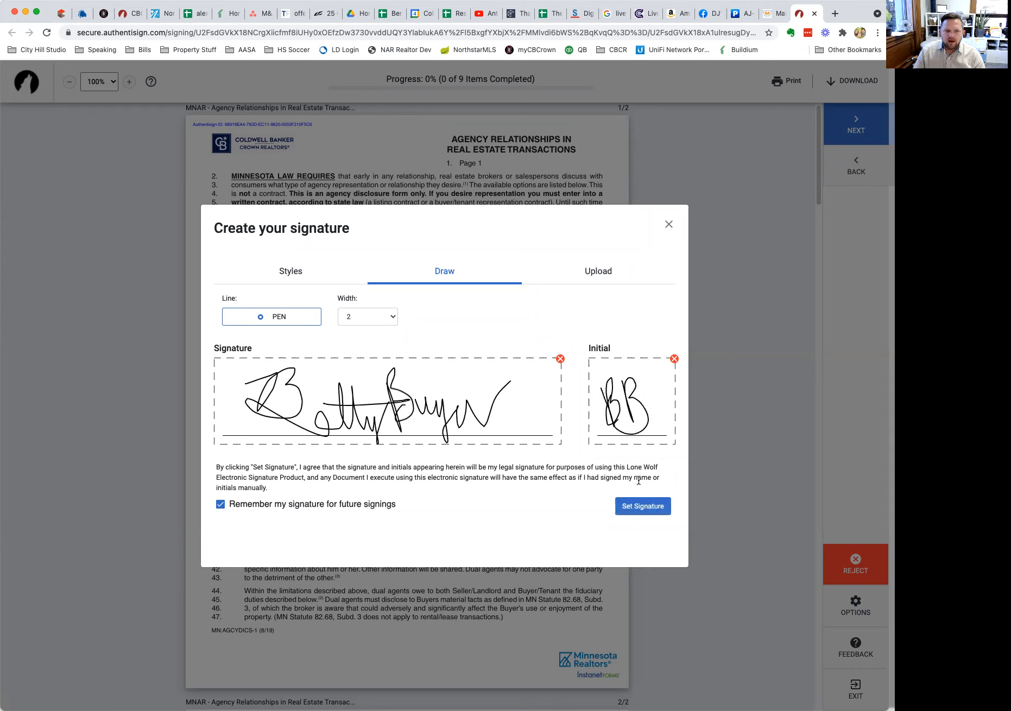
left_click(641, 506)
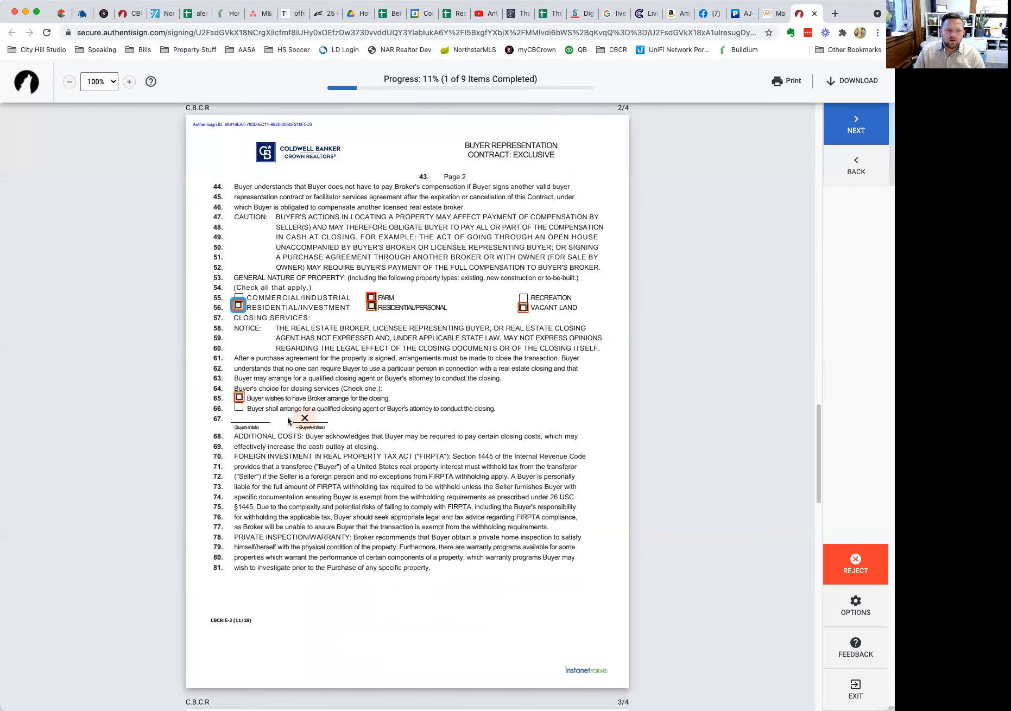
Tick RESIDENTIAL/PERSONAL and RESIDENTIAL/INVESTMENT on page 2 of the buyer contract.
scroll(574, 394, "up", 20)
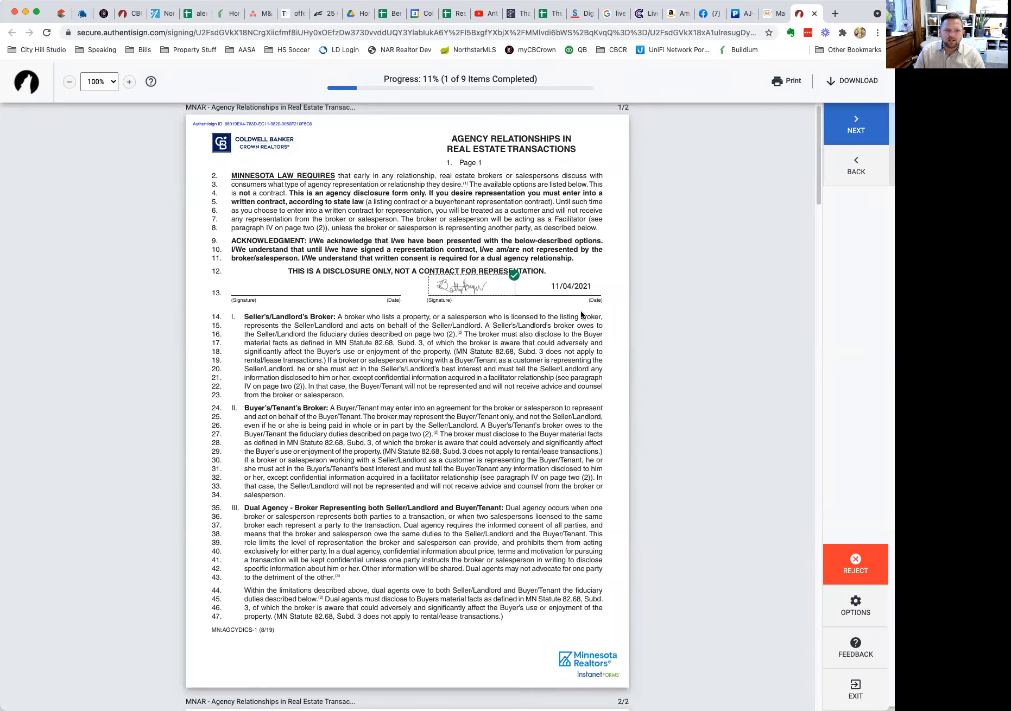
scroll(566, 337, "down", 8)
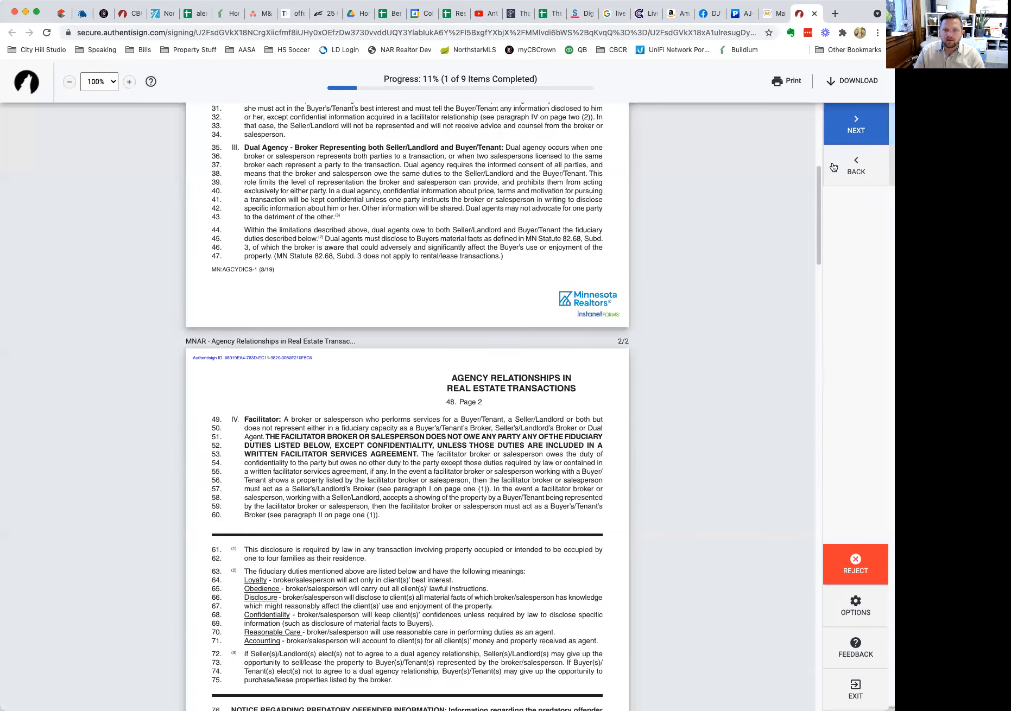
left_click(855, 123)
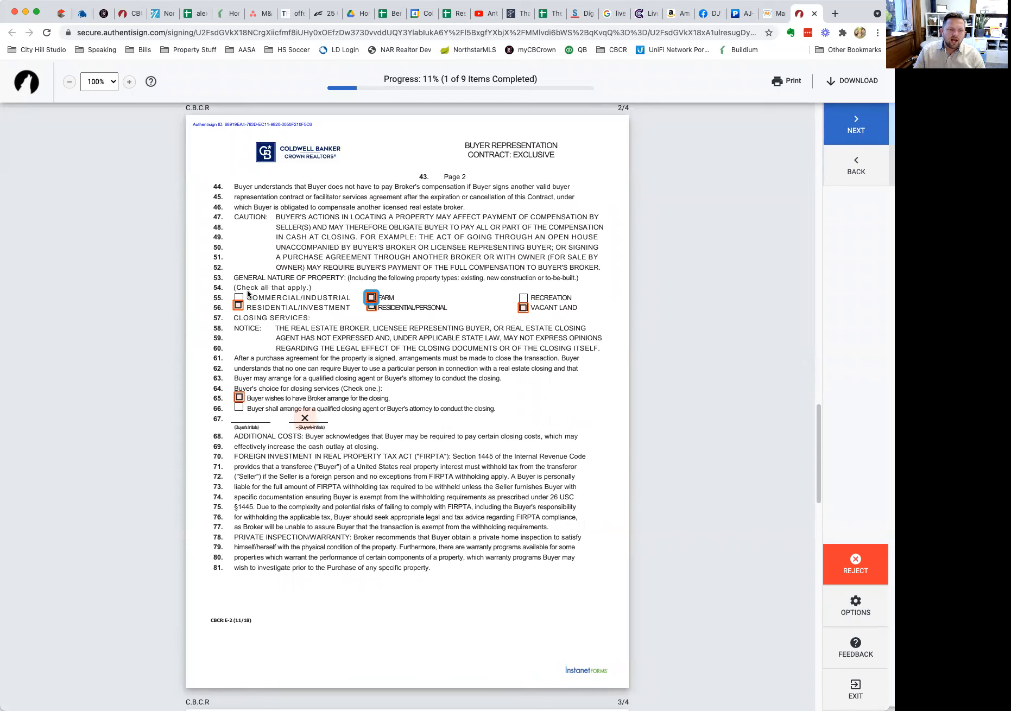
left_click(372, 307)
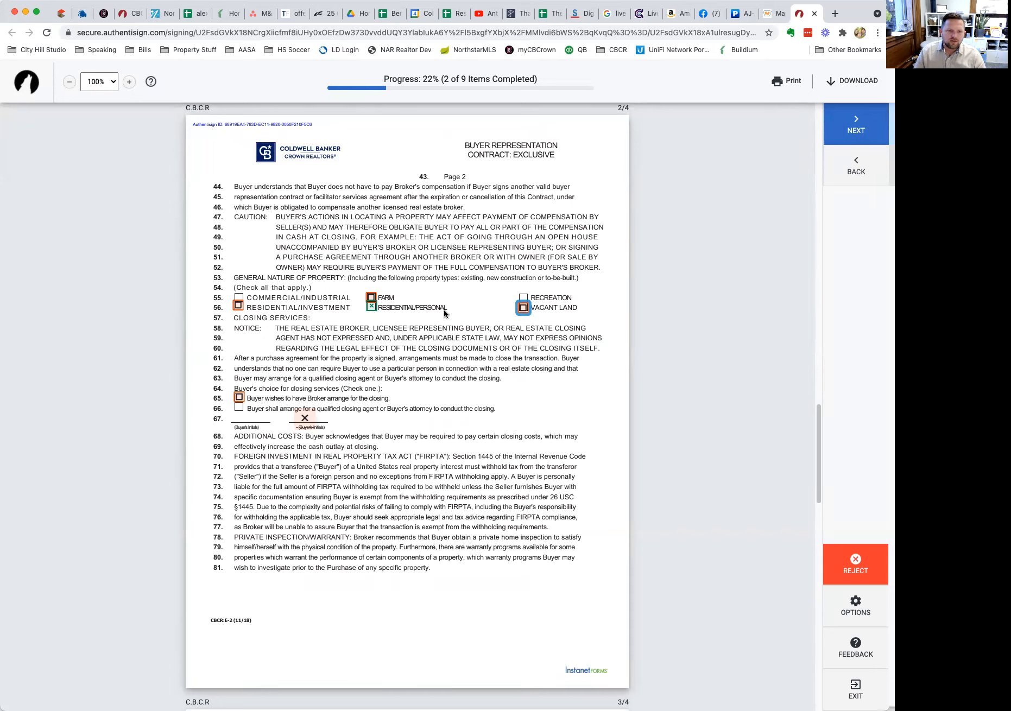
left_click(239, 307)
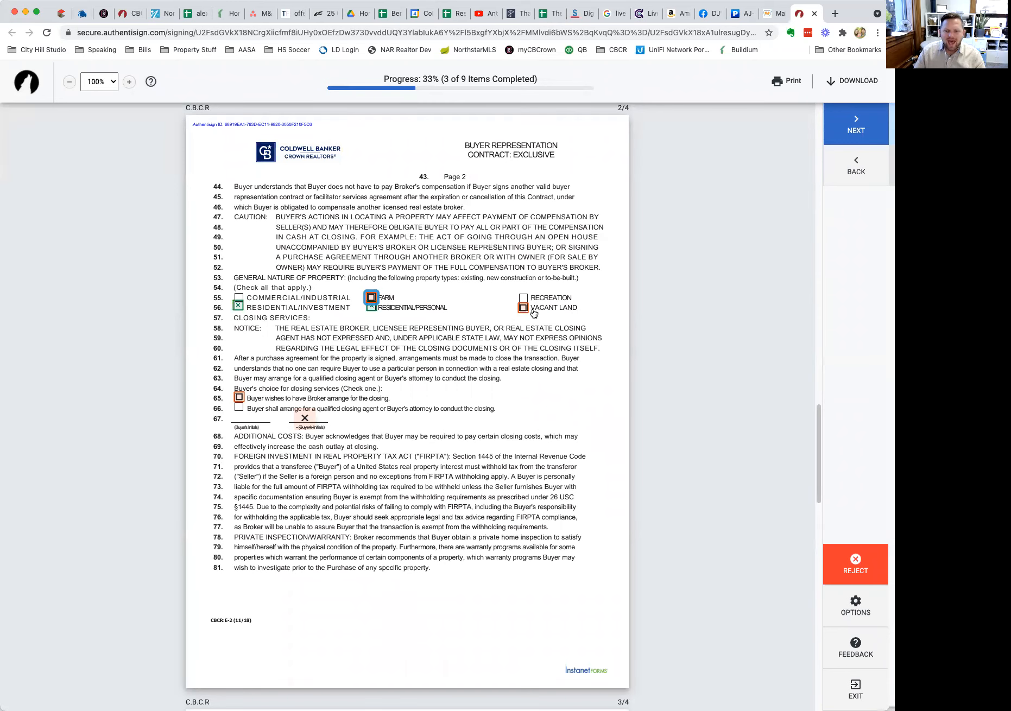
Bring up the Reject prompt and its reasons list, then cancel back to the document.
left_click(853, 568)
left_click(452, 423)
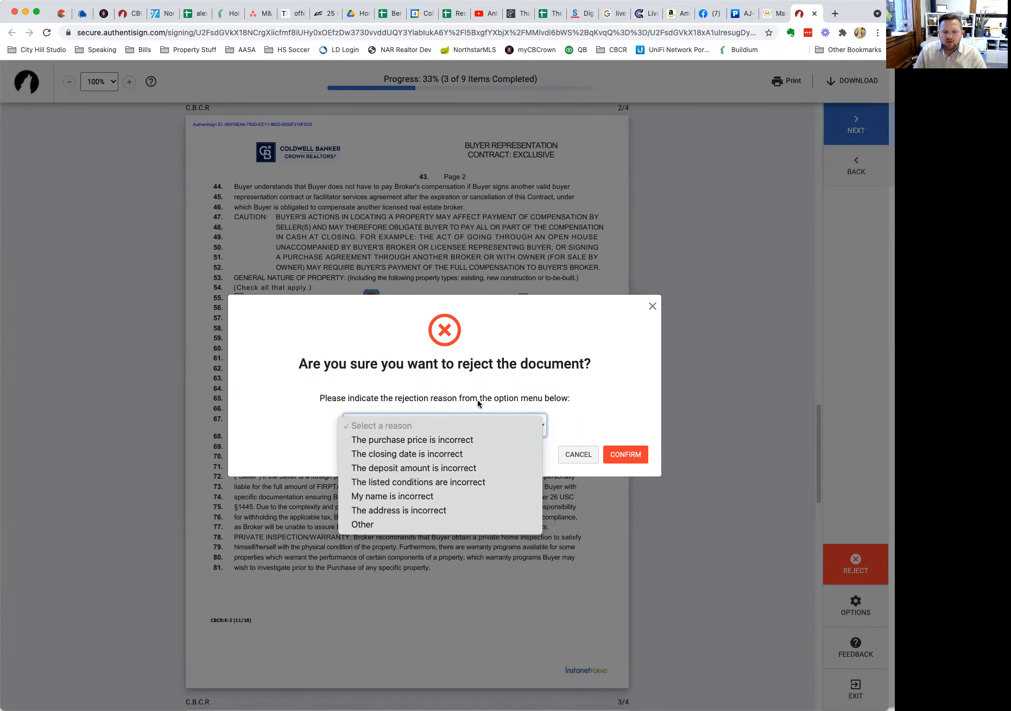
left_click(573, 452)
left_click(572, 452)
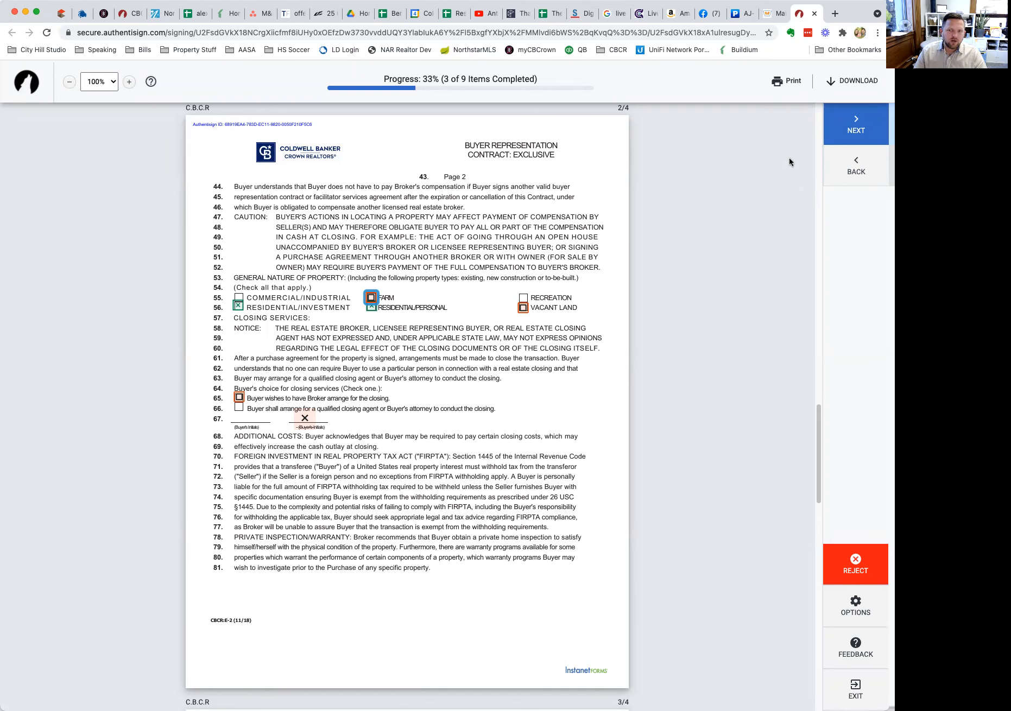
Choose Broker-arranged closing services on line 65 and initial line 67.
left_click(863, 129)
left_click(864, 130)
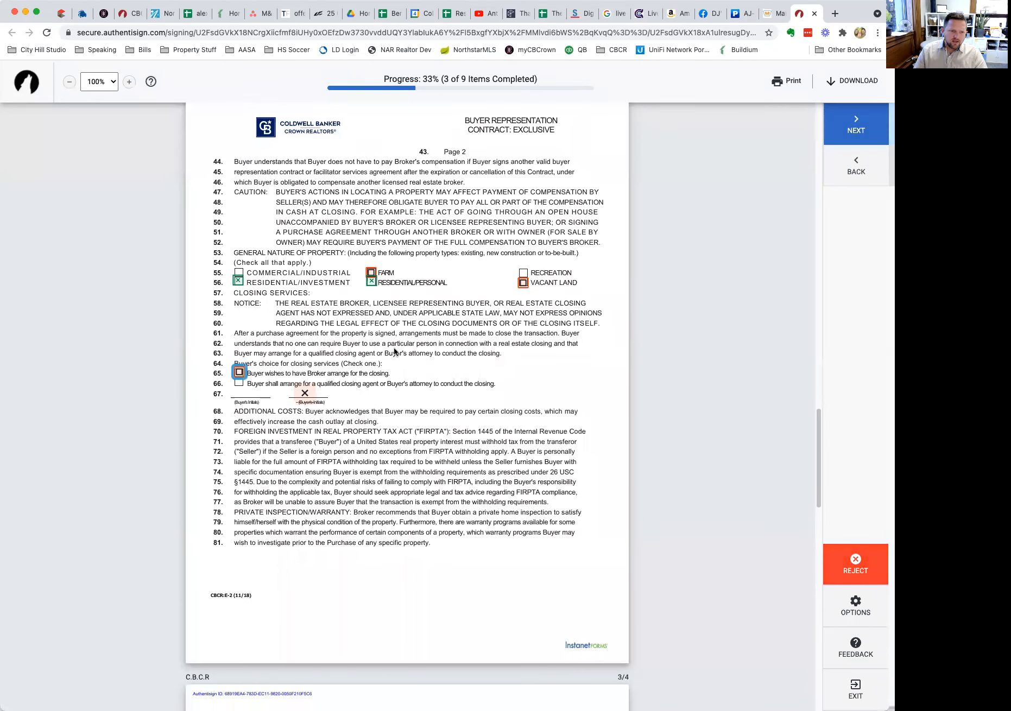
left_click(238, 375)
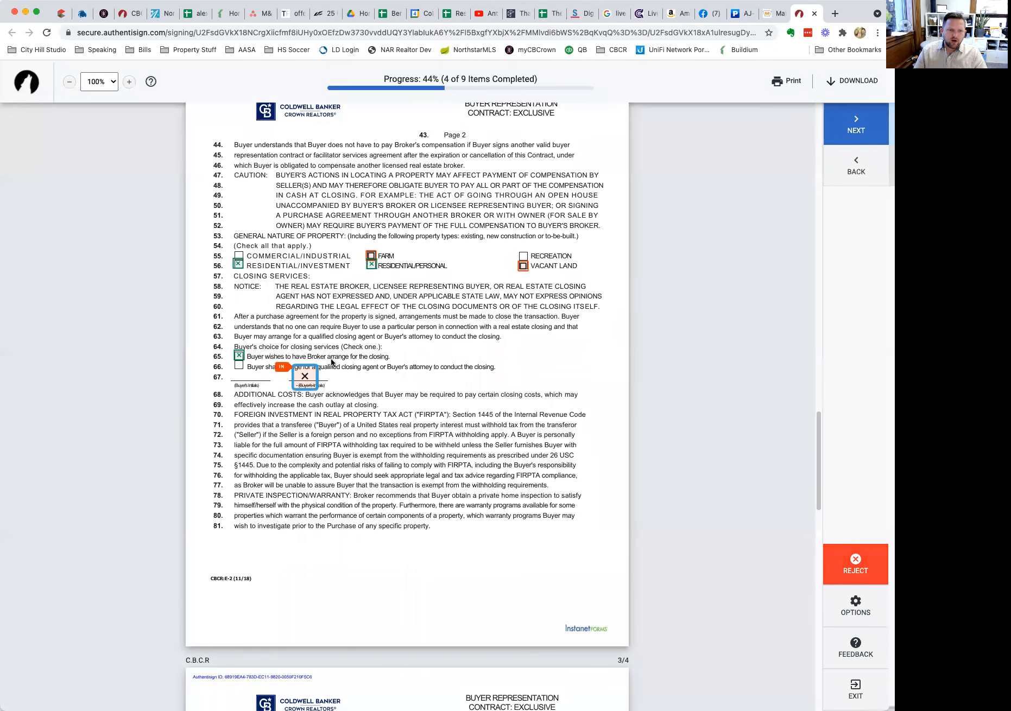
left_click(307, 377)
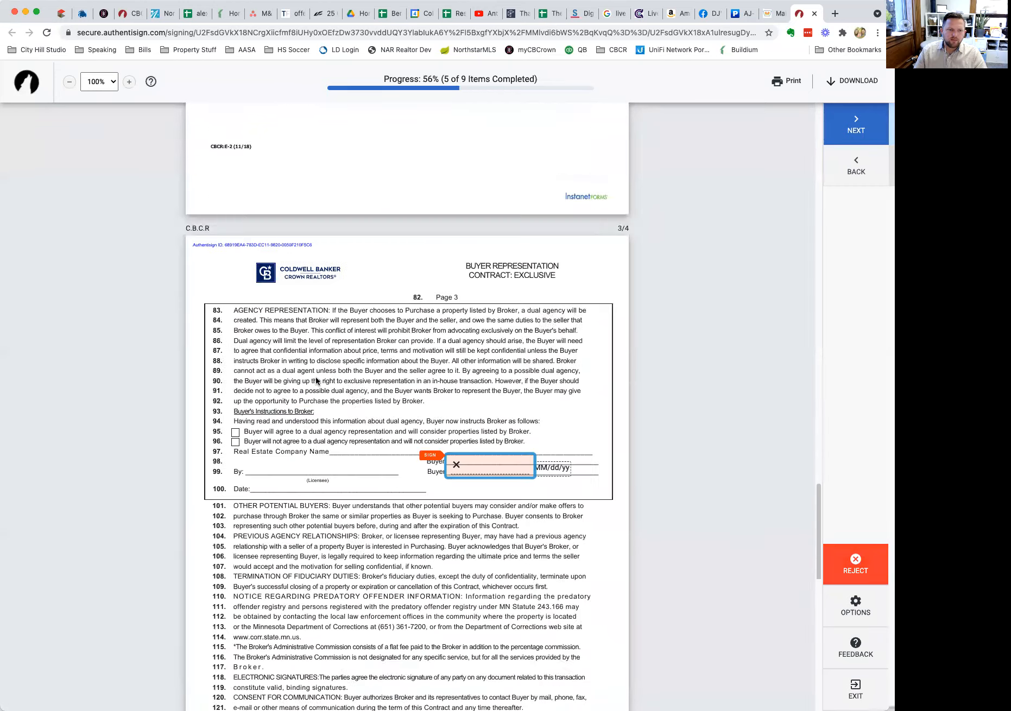
Sign the Buyer lines on pages 3 and 4, then tick FARM and VACANT LAND.
left_click(470, 351)
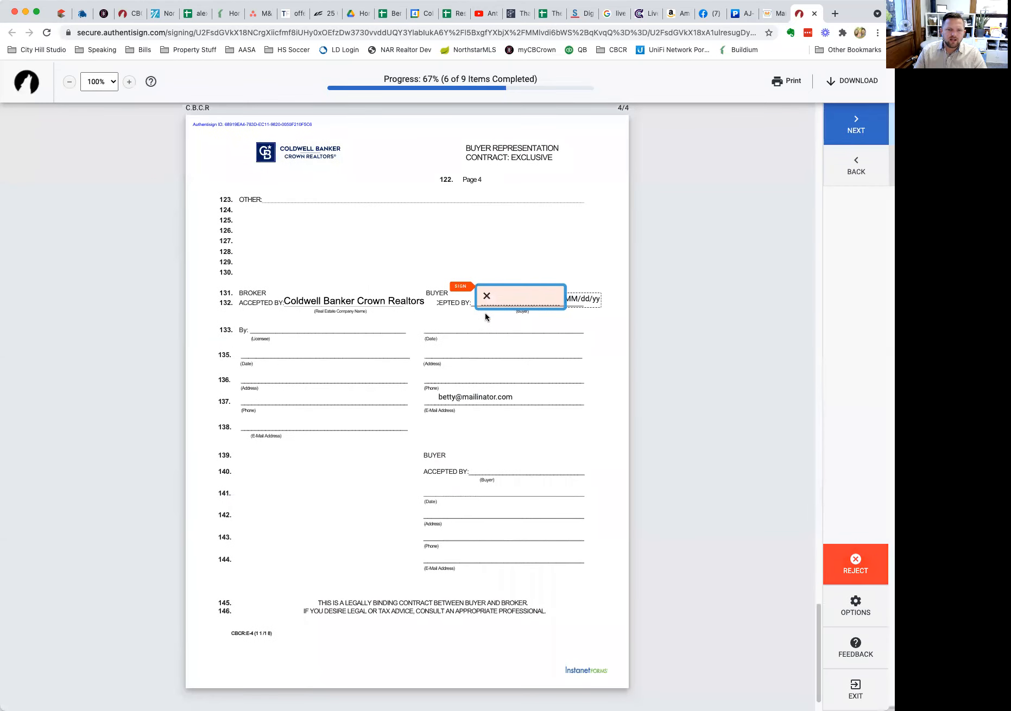
left_click(494, 305)
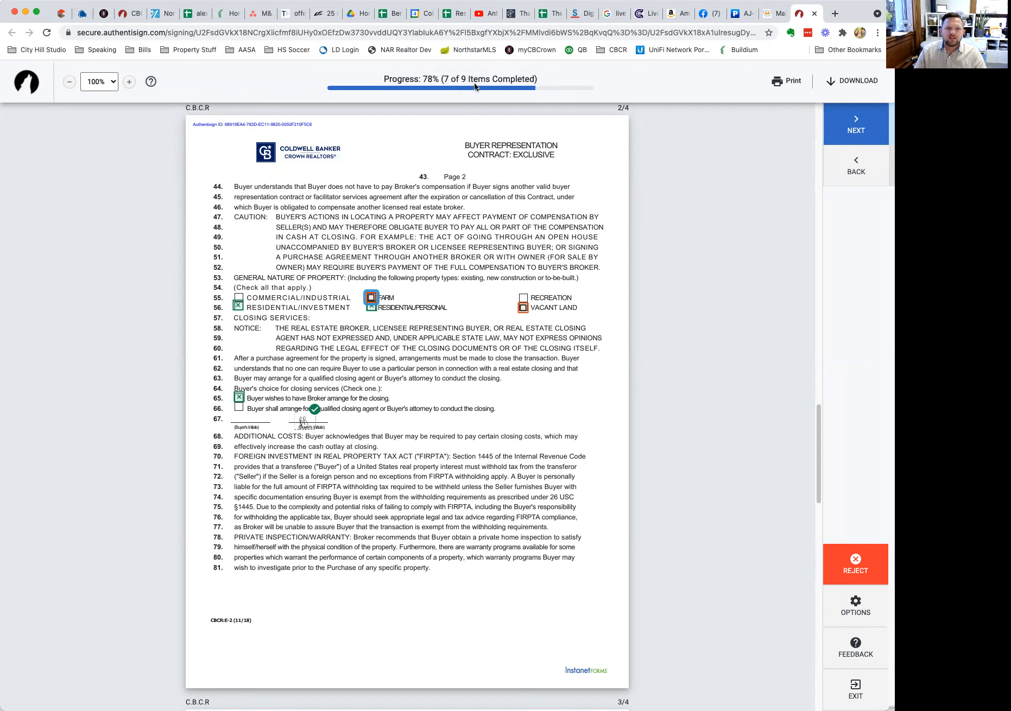
left_click(371, 298)
left_click(523, 309)
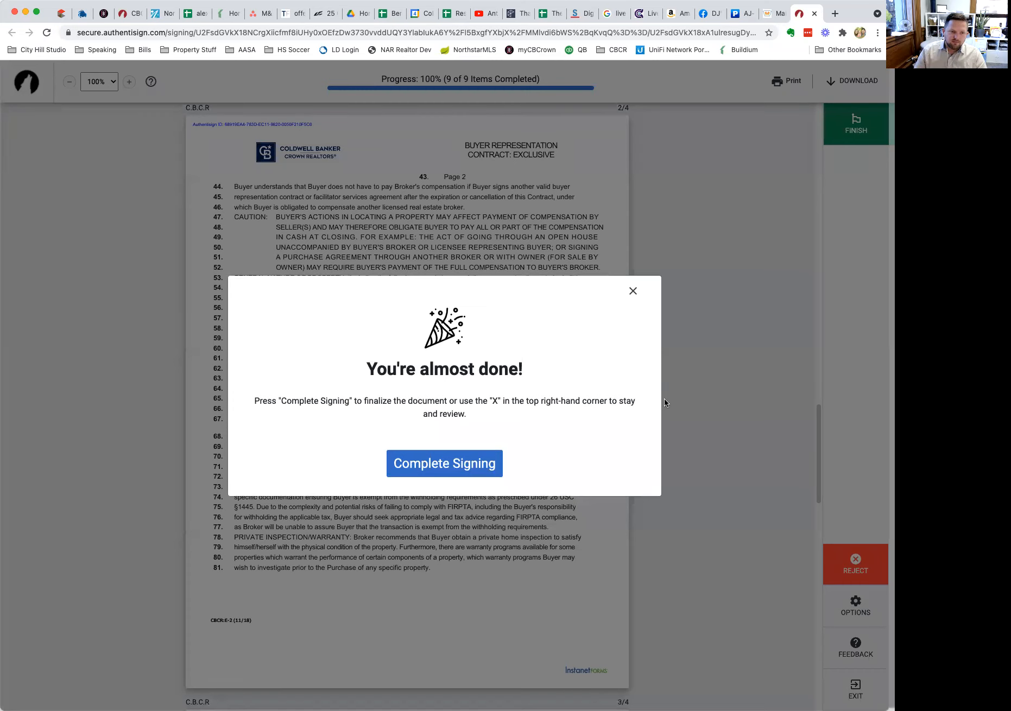
Complete the buyer's signing, close the Authentisign tab, and refresh TransactionDesk's Signings list.
left_click(478, 467)
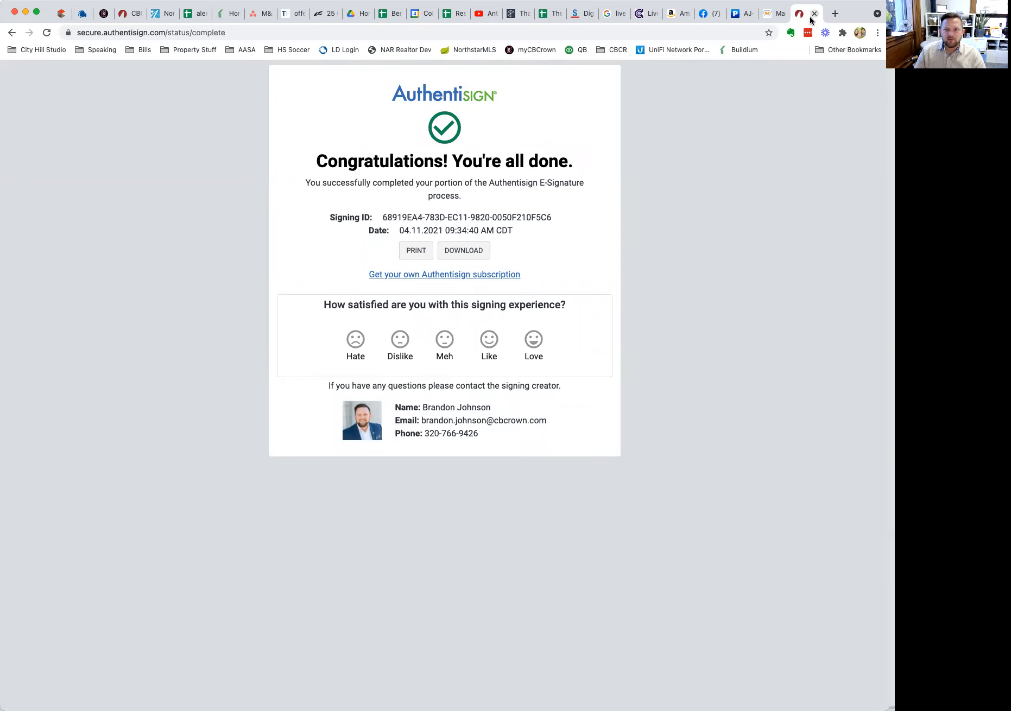
key("super+w")
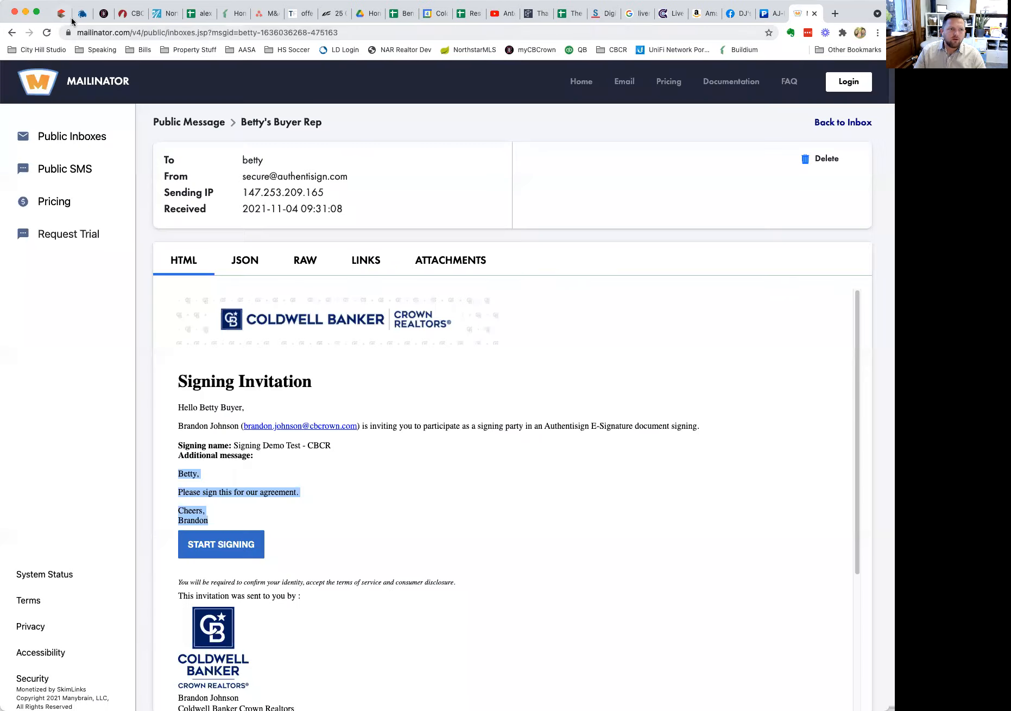
left_click(126, 13)
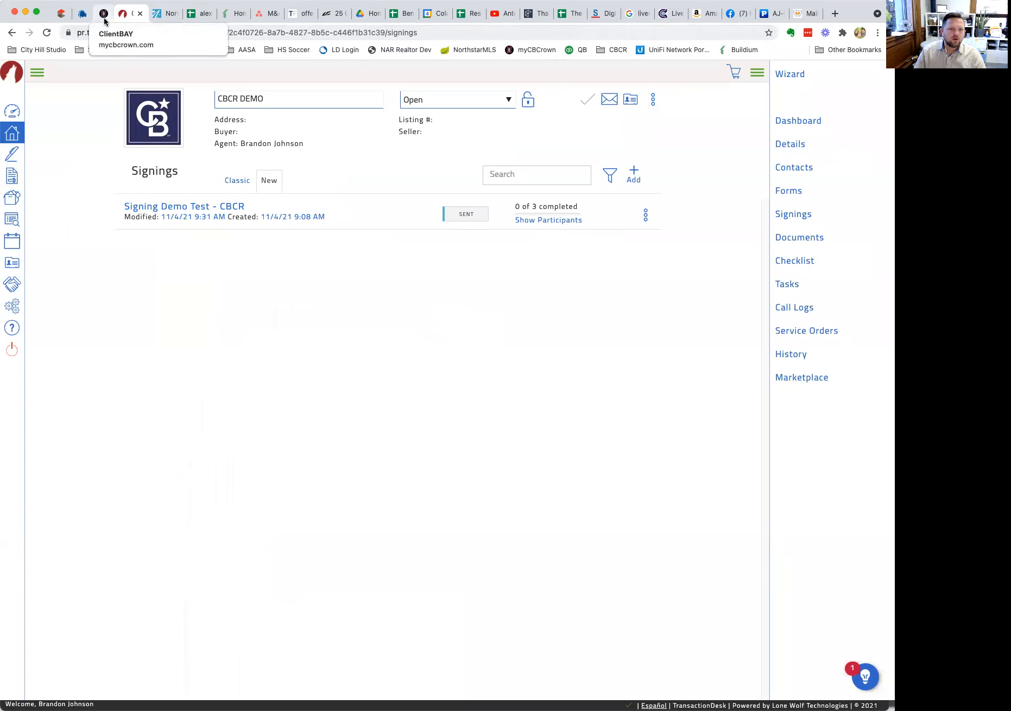
left_click(795, 214)
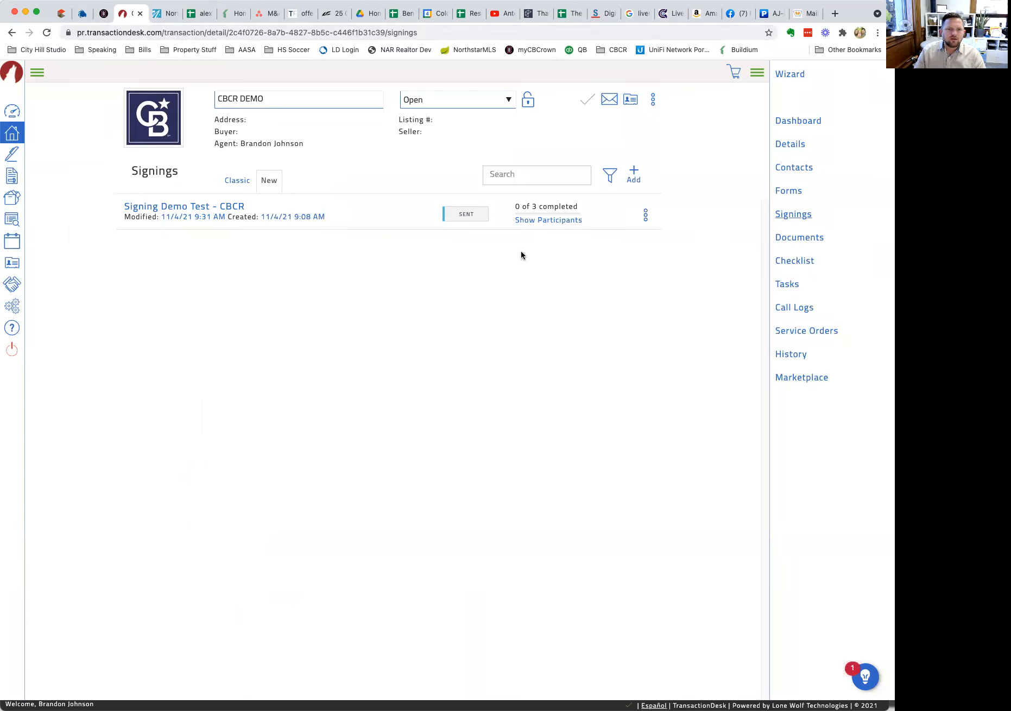
Reload the Signings list via Forms, check participant status, and return to the Mailinator invitation email.
left_click(557, 223)
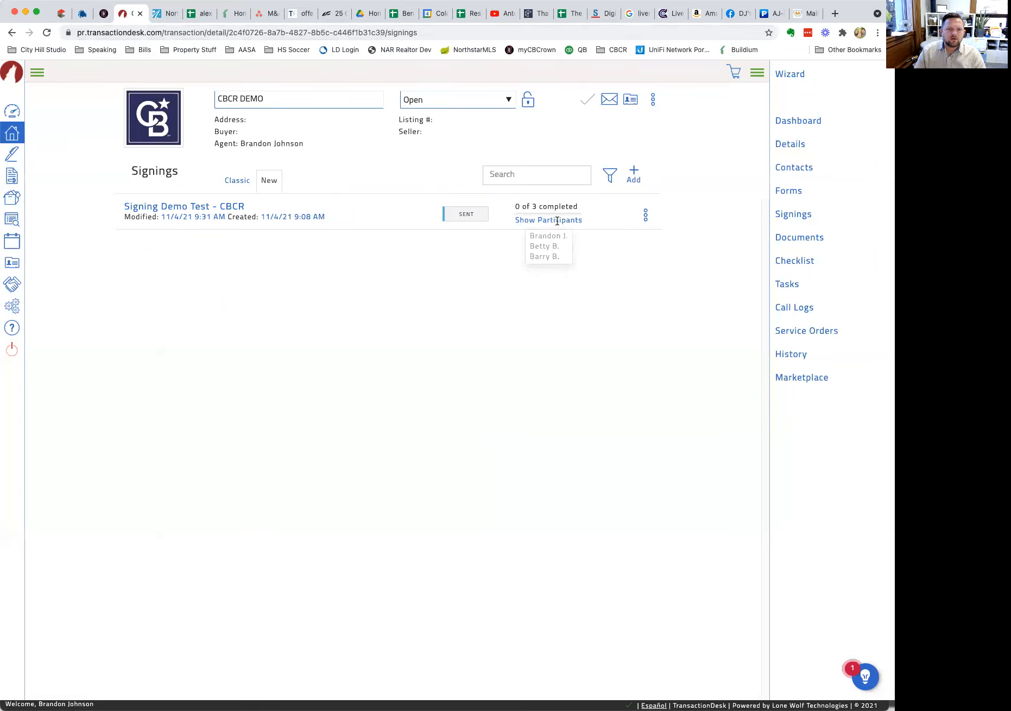
left_click(785, 196)
left_click(798, 216)
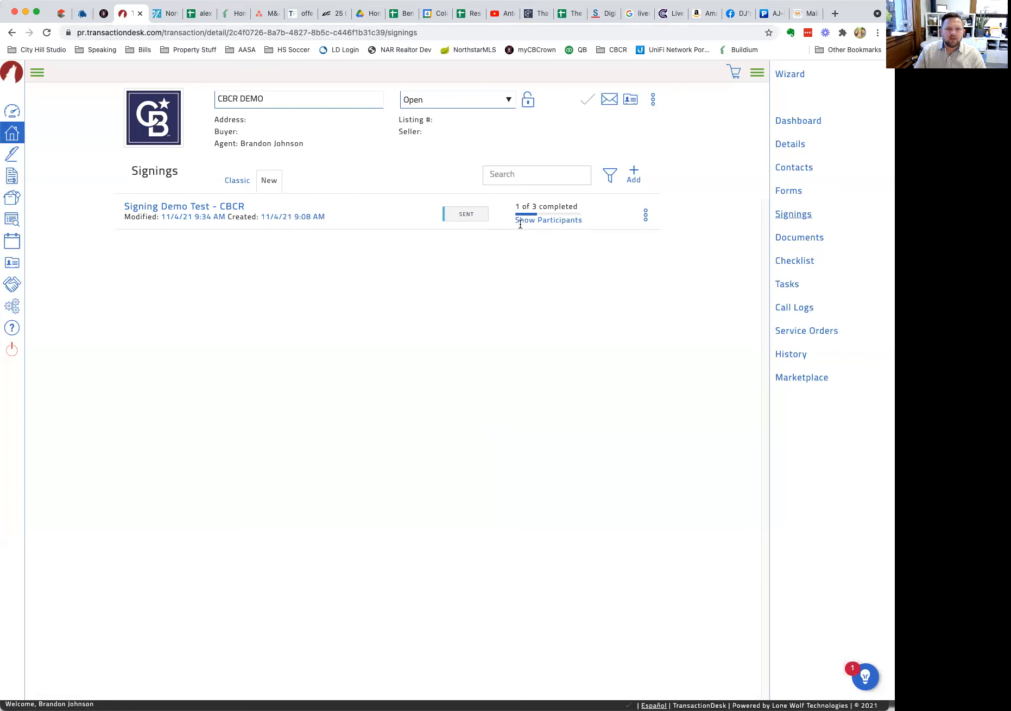
mouse_move(551, 220)
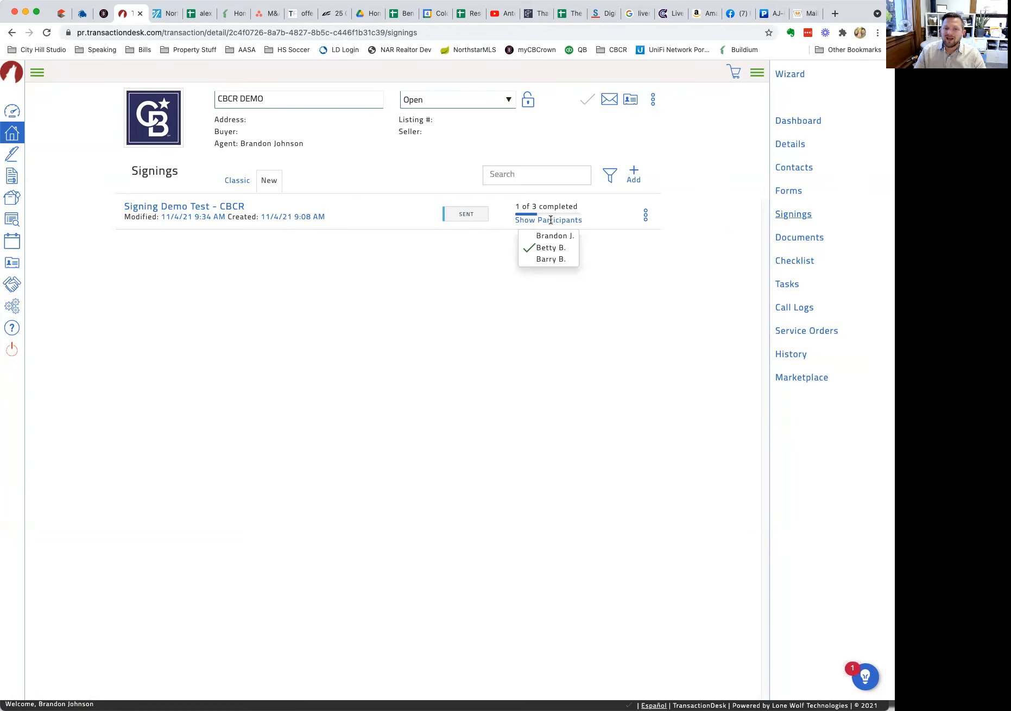
left_click(806, 13)
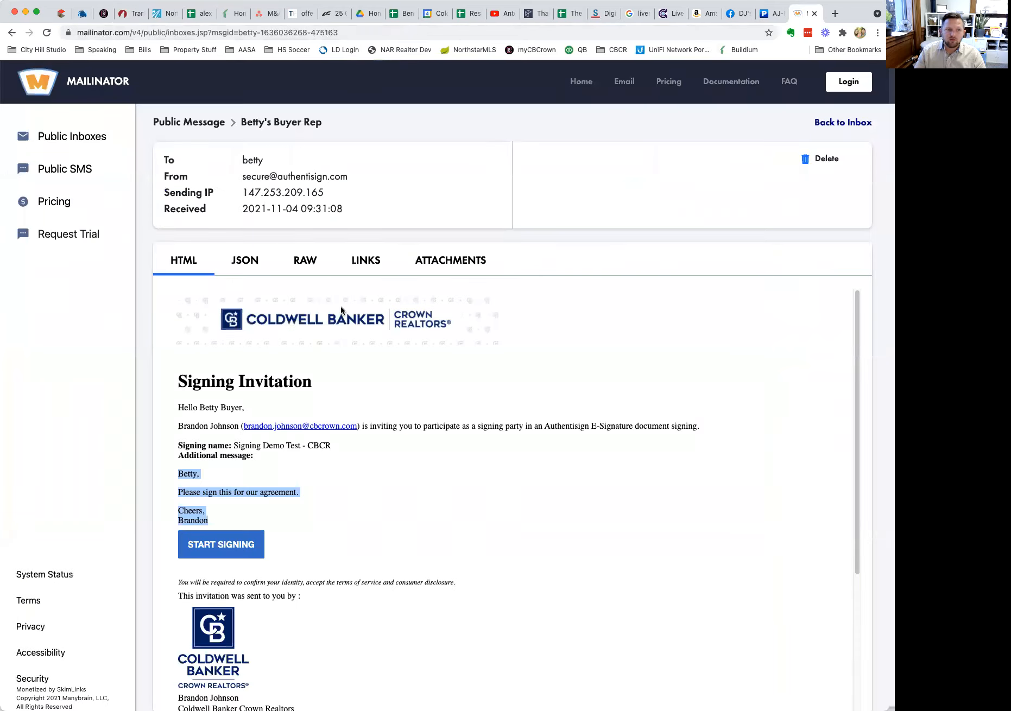
Delete the first buyer's invitation email and reload the inbox to confirm it is gone.
left_click(821, 159)
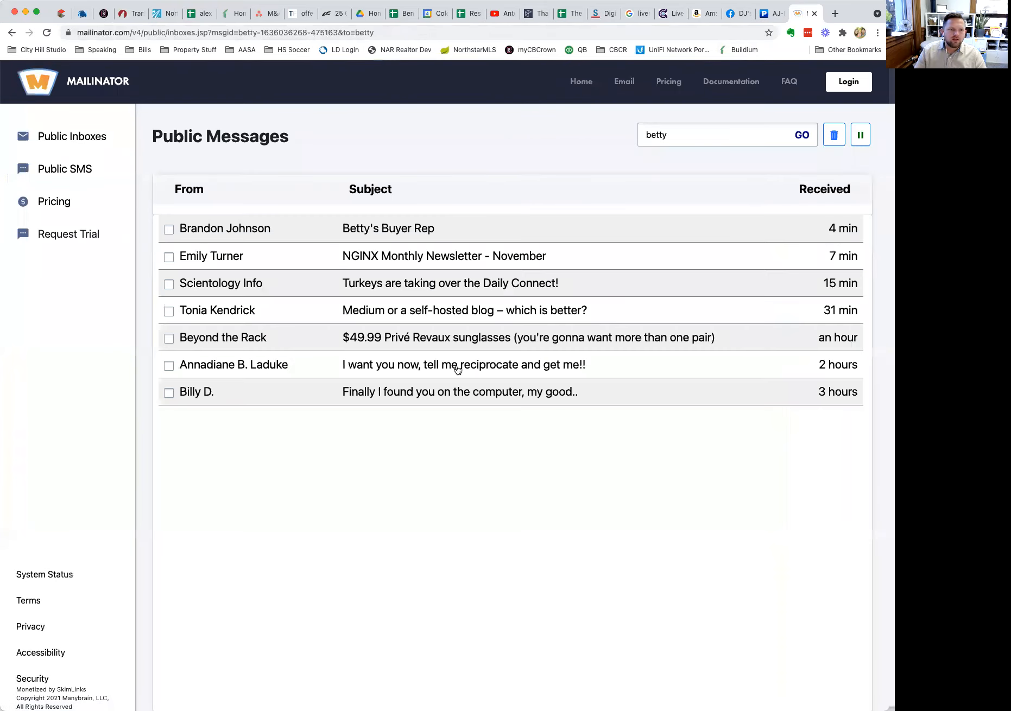
left_click(379, 235)
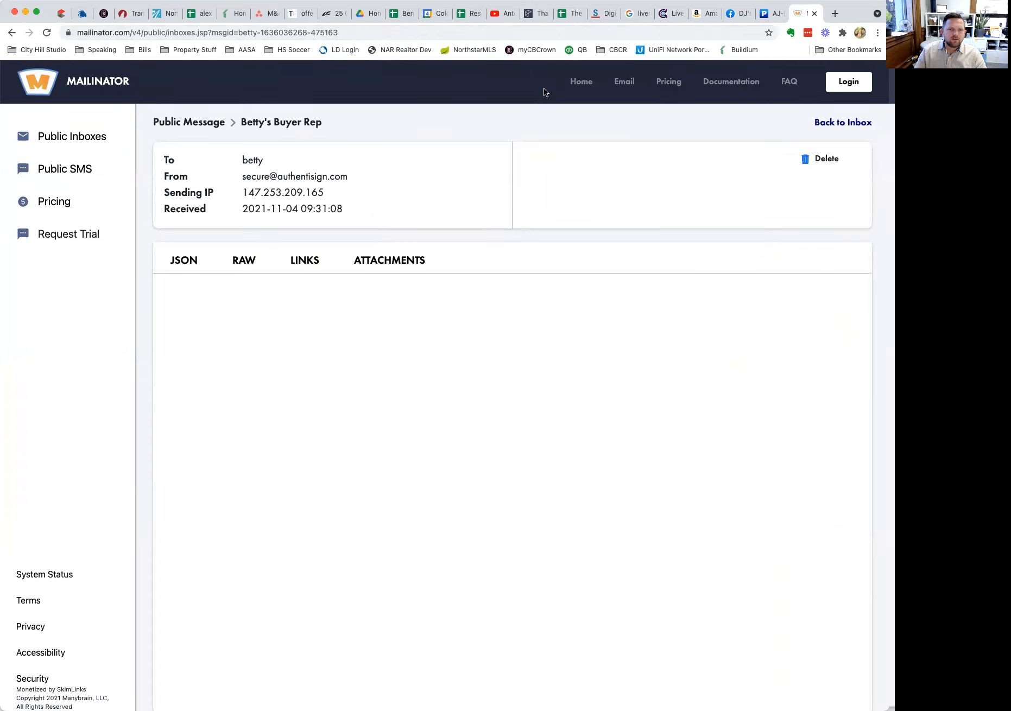
left_click(849, 124)
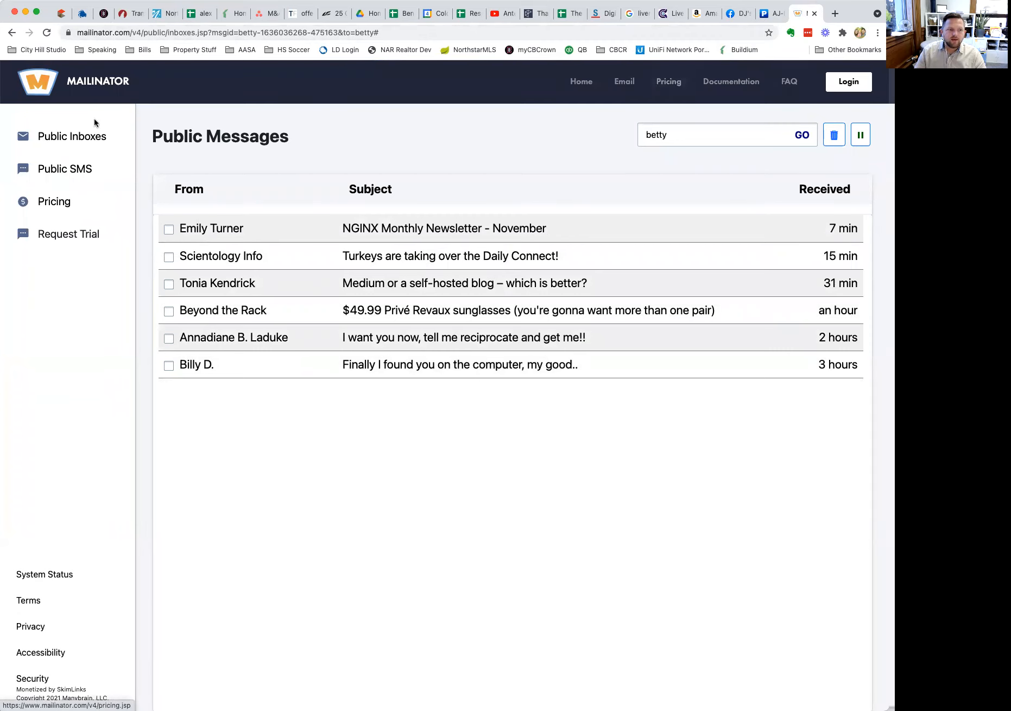
left_click(71, 137)
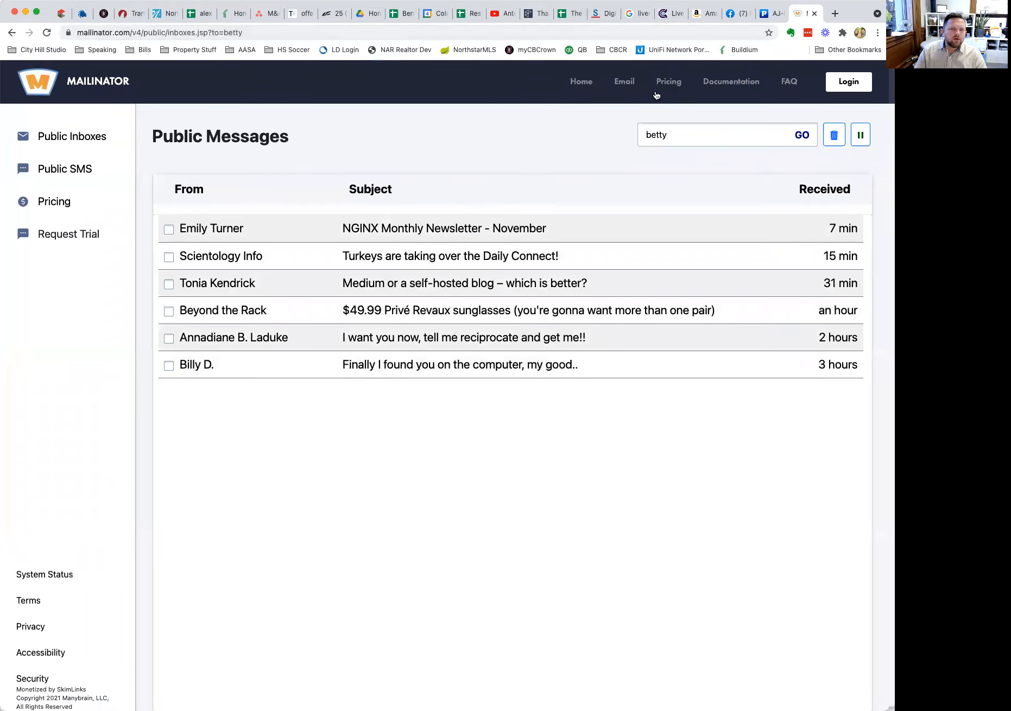
Enter the second buyer's inbox address on Mailinator's home page and open his Buyer Rep invitation.
left_click(580, 82)
left_click(301, 84)
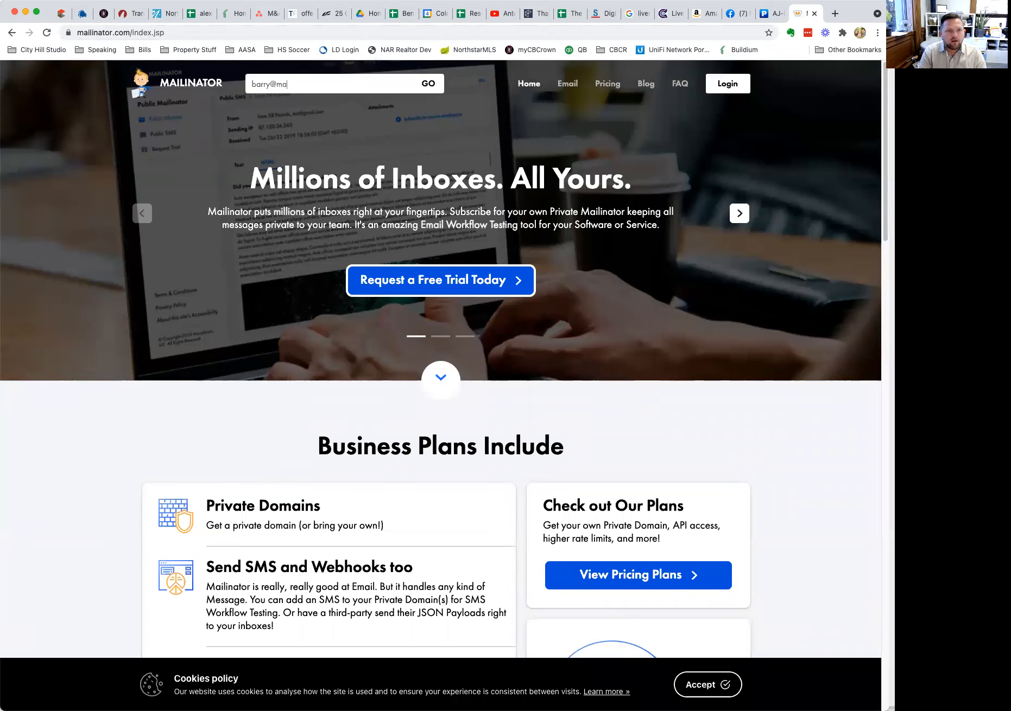
key("Return")
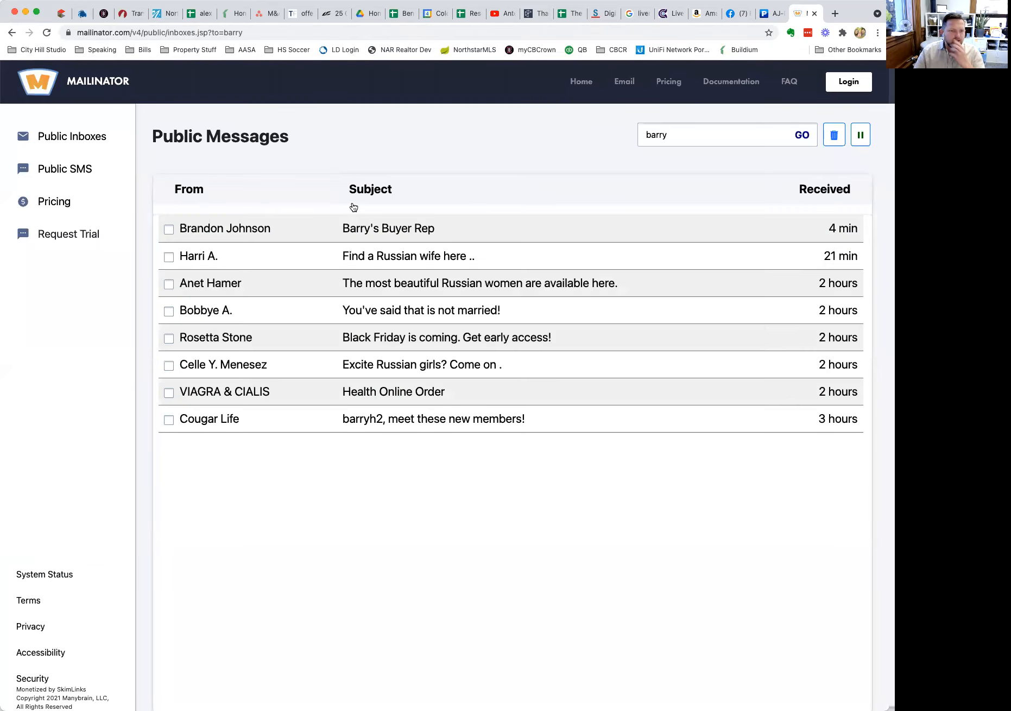
left_click(400, 233)
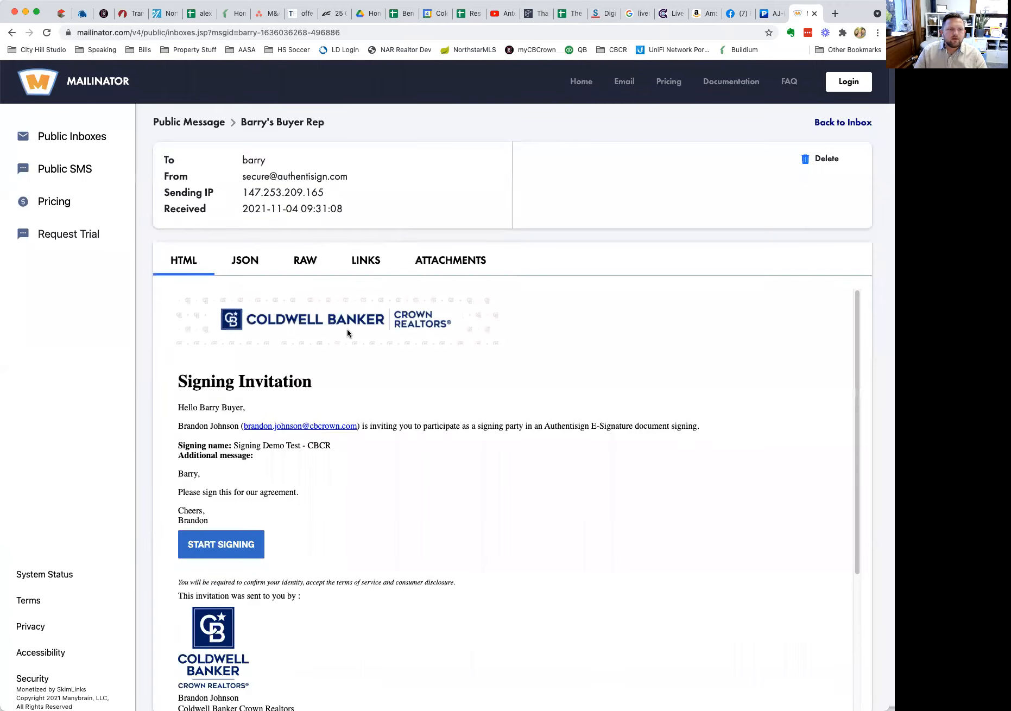
scroll(314, 377, "down", 2)
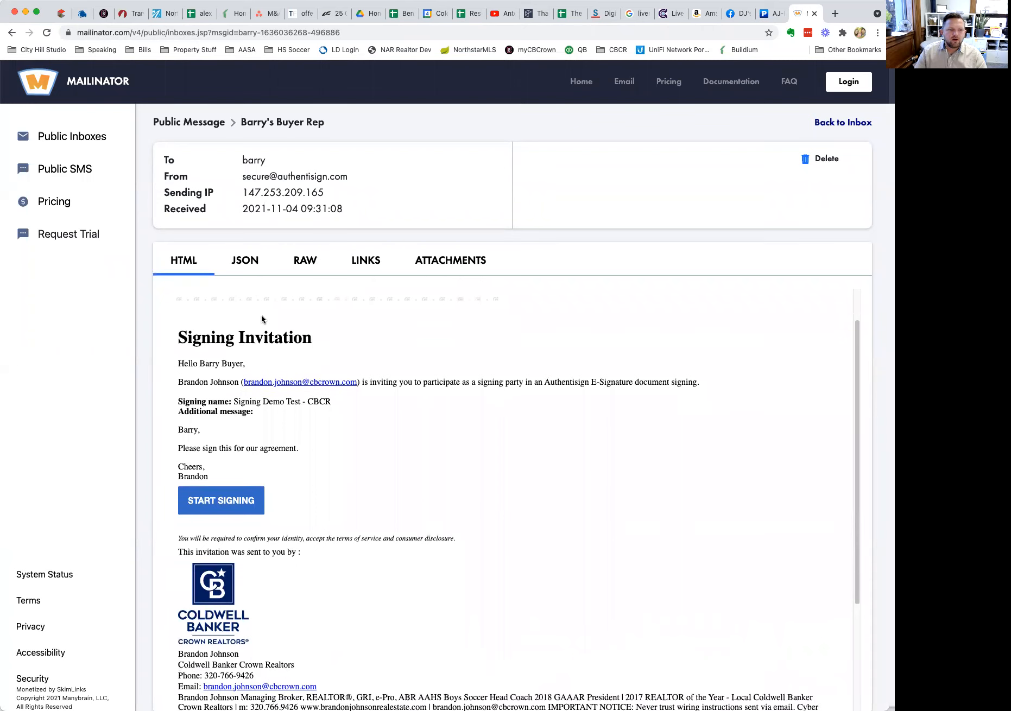
Start the second buyer's session, accept the terms, and adopt a Kristi-font signature and initials.
left_click(248, 501)
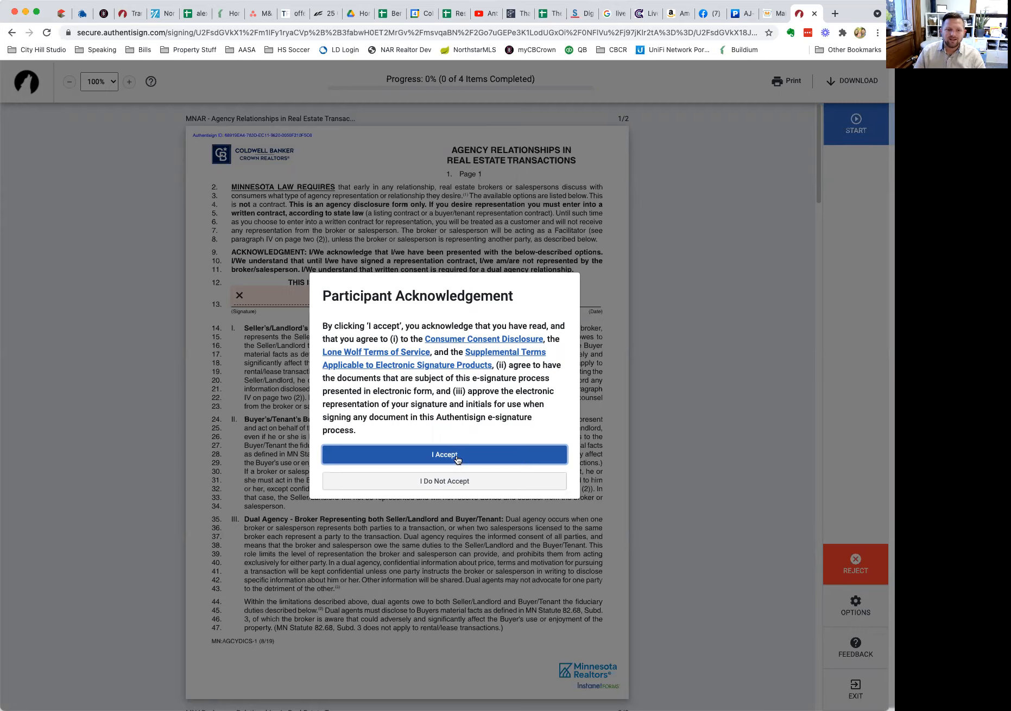
left_click(457, 460)
left_click(285, 298)
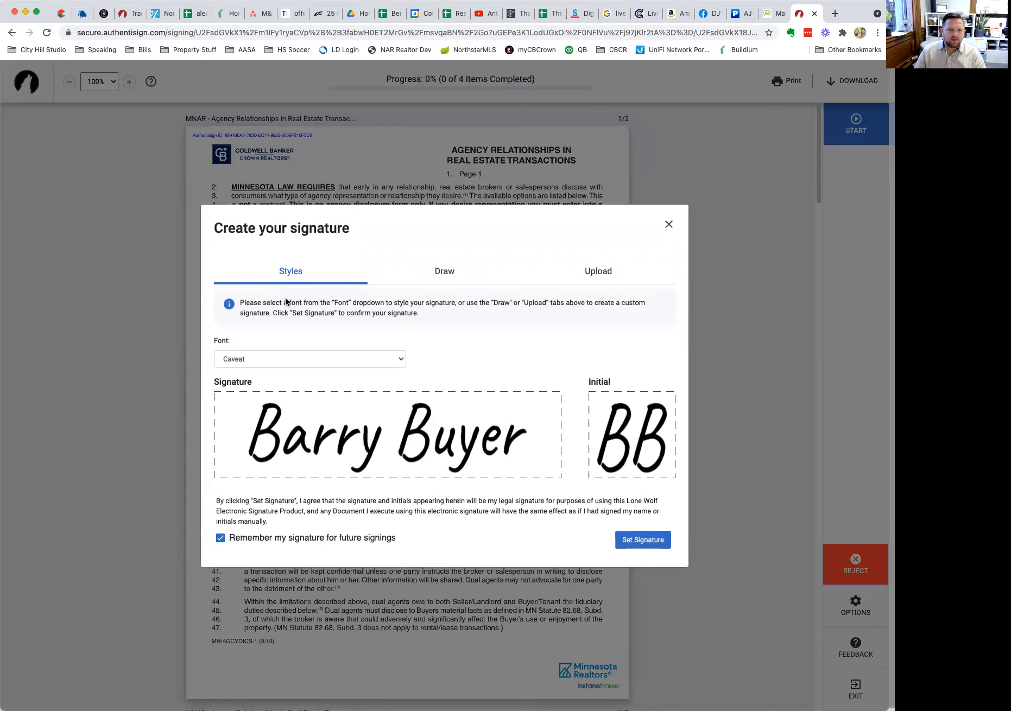
left_click(350, 353)
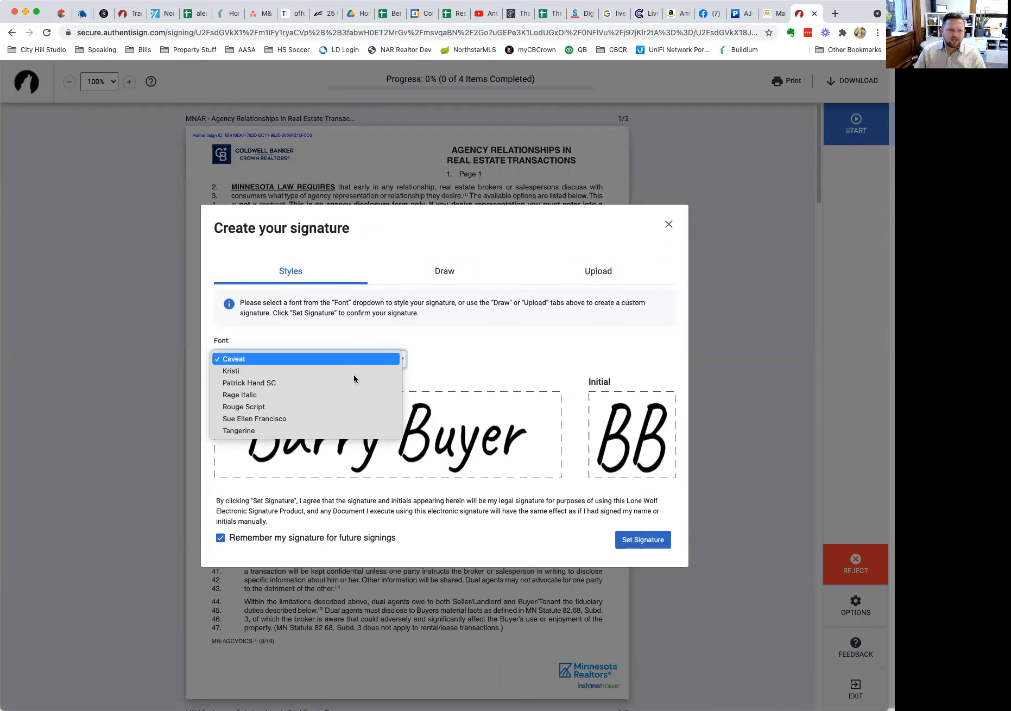
left_click(355, 373)
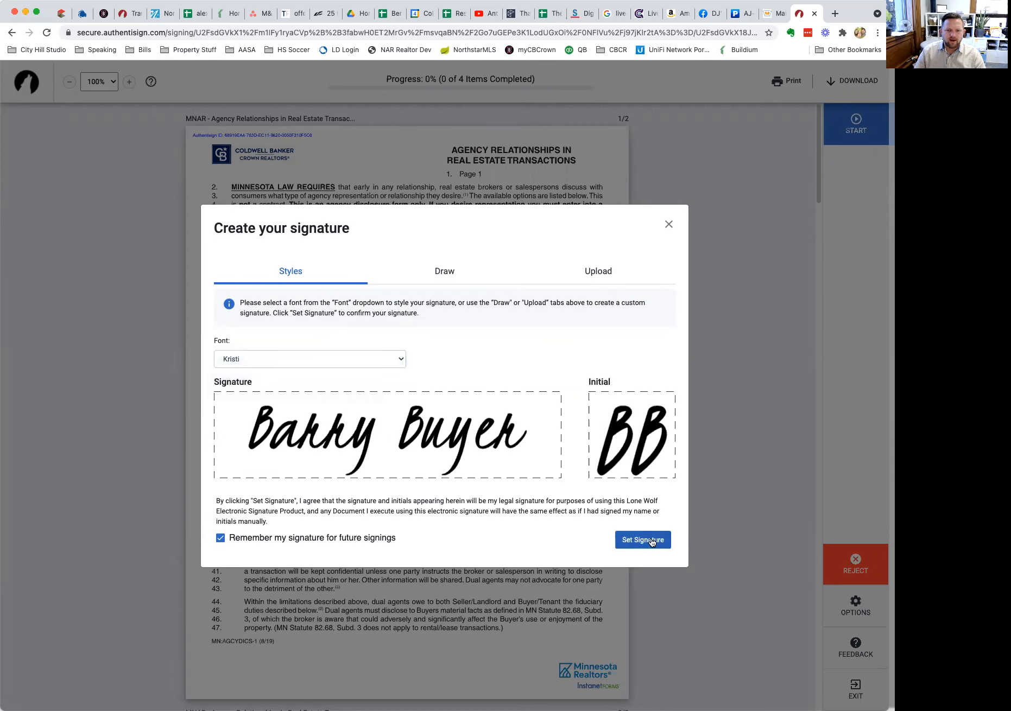
left_click(651, 540)
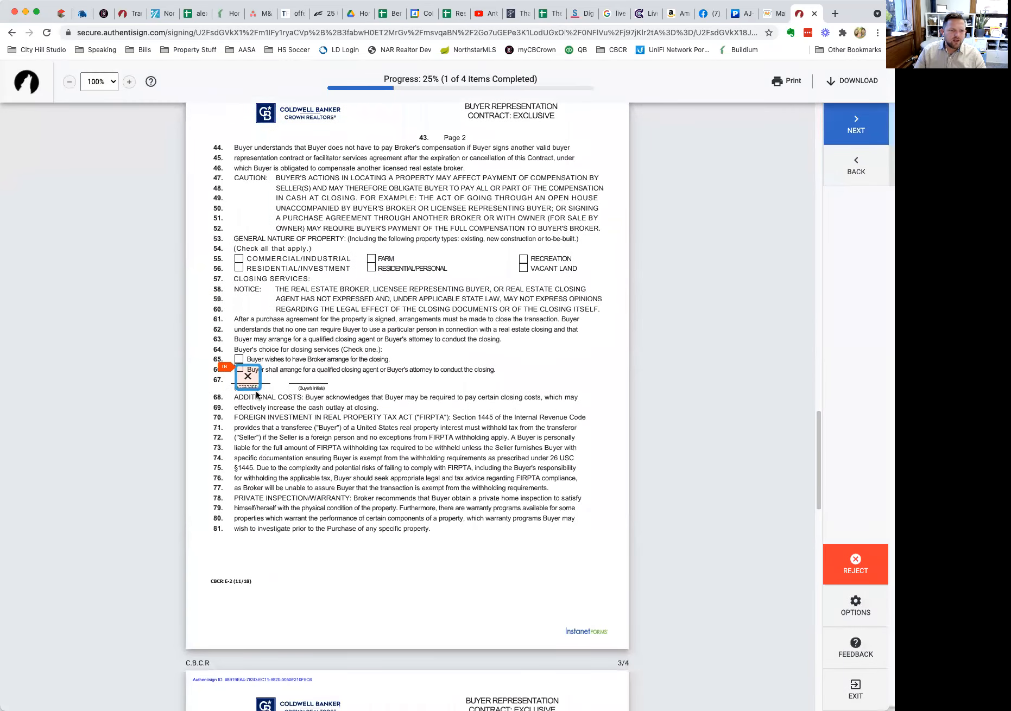
Initial the line 66 closing-services choice and the next initials field, then sign the page-4 buyer line.
left_click(248, 373)
left_click(489, 370)
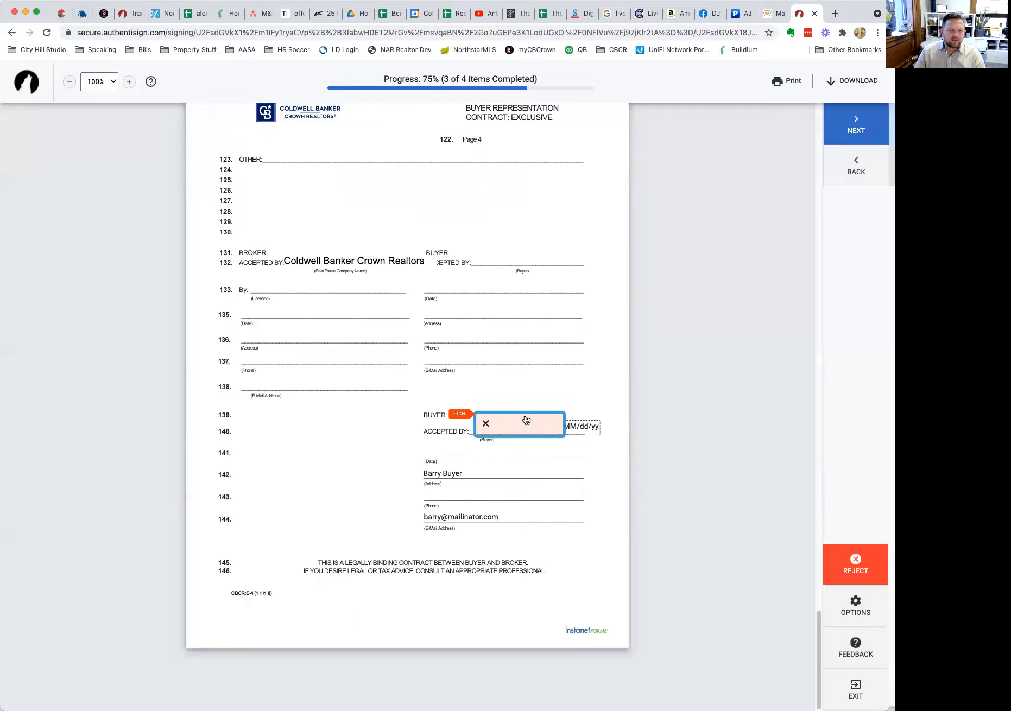
left_click(526, 419)
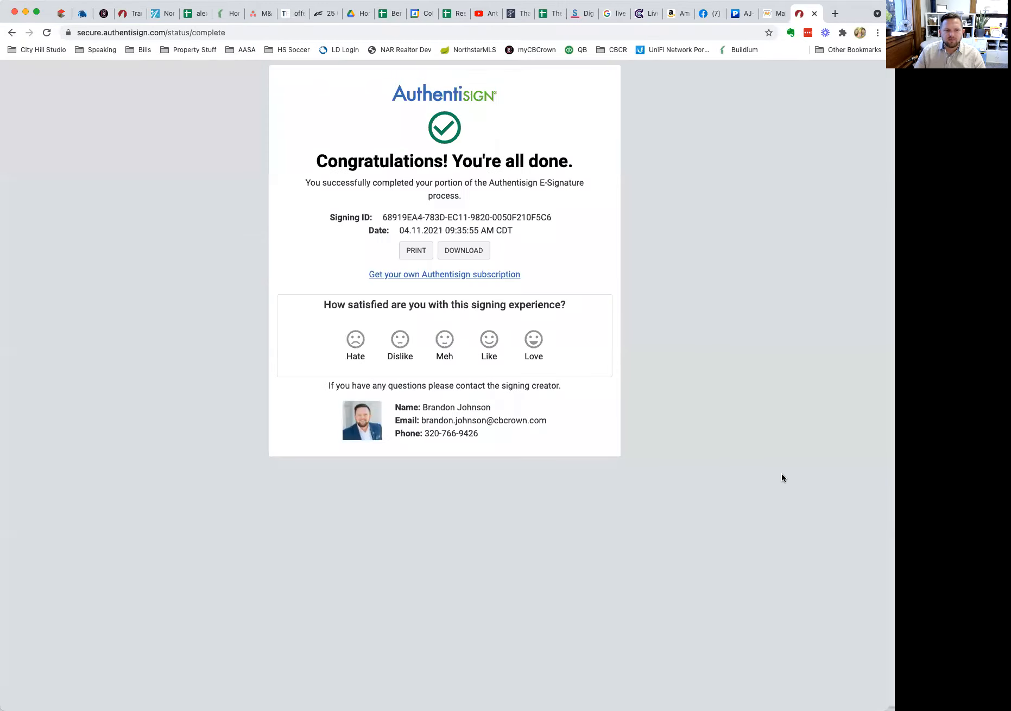
Close the finished signing tab and reload TransactionDesk's Signings list to check participant status.
left_click(815, 13)
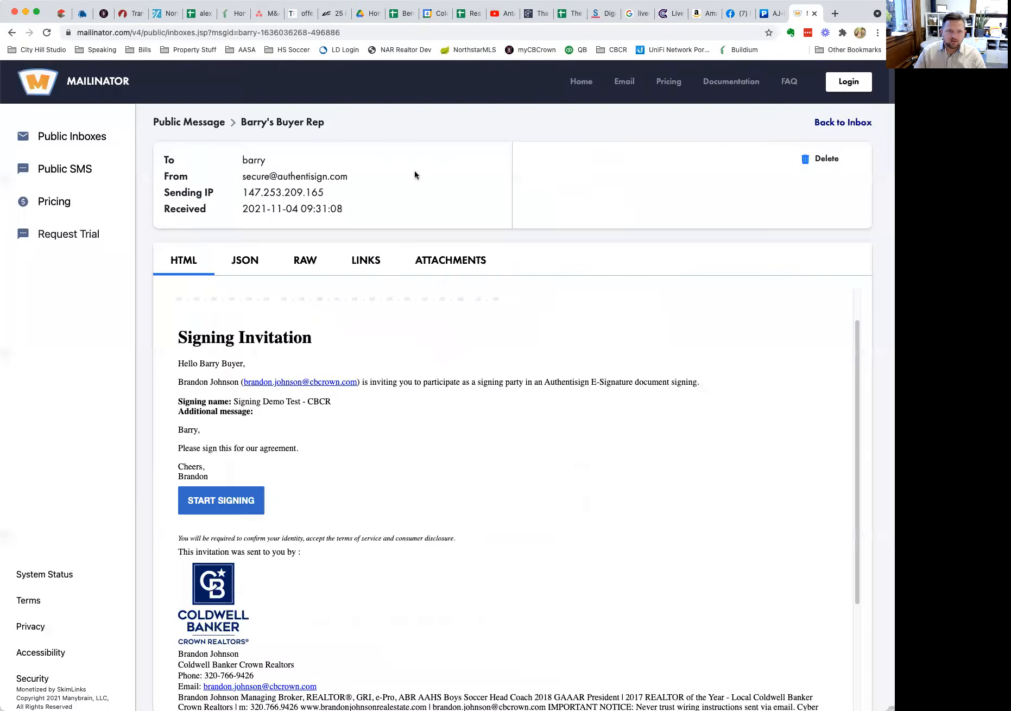
left_click(131, 14)
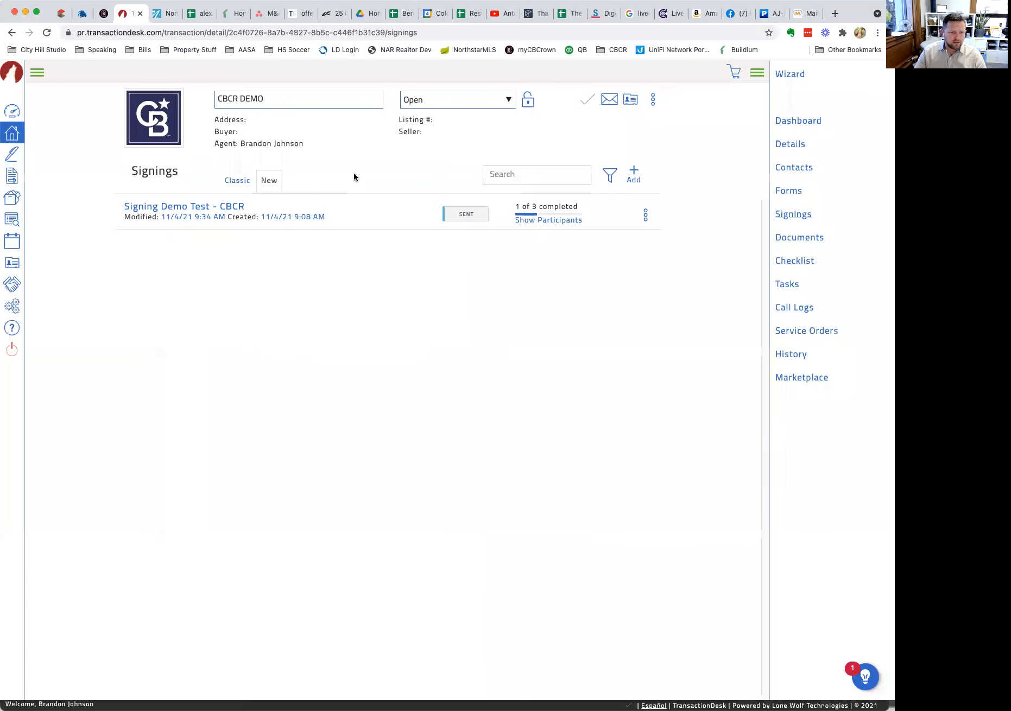
left_click(795, 238)
left_click(794, 217)
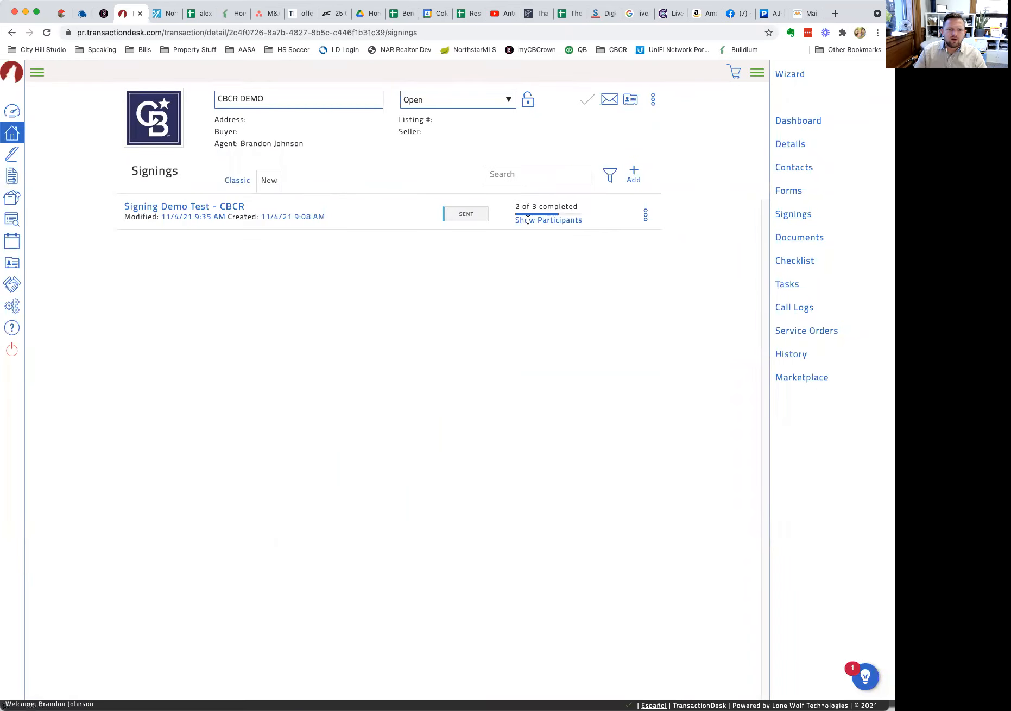
mouse_move(534, 221)
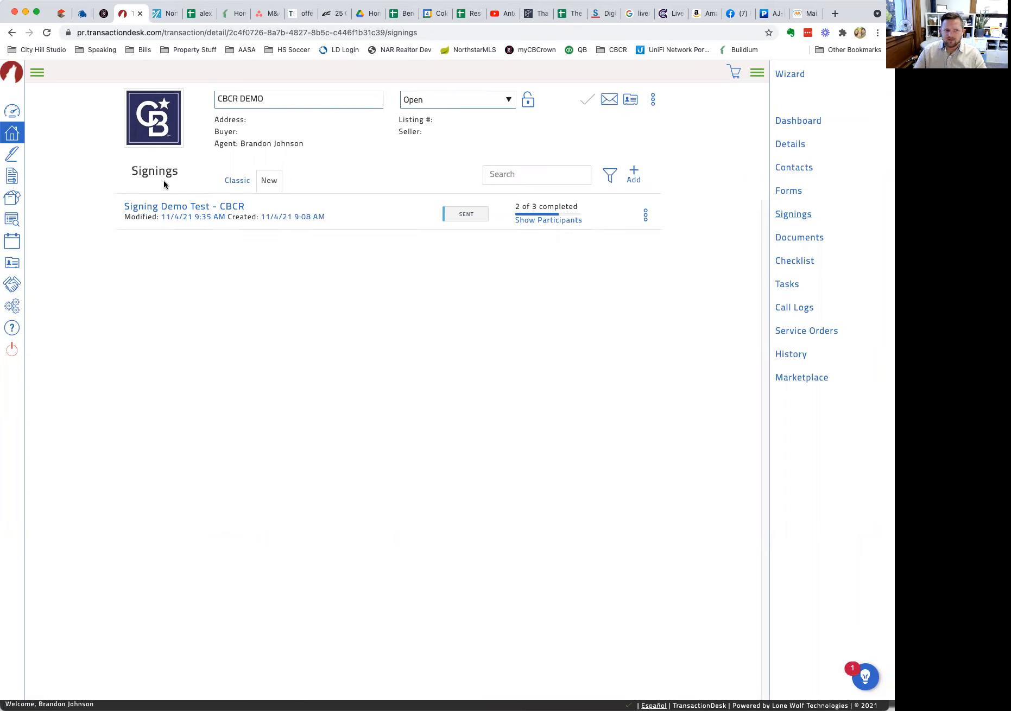
From the Agent Dashboard, open Signing Details for Signing Demo Test - CBCR.
left_click(12, 115)
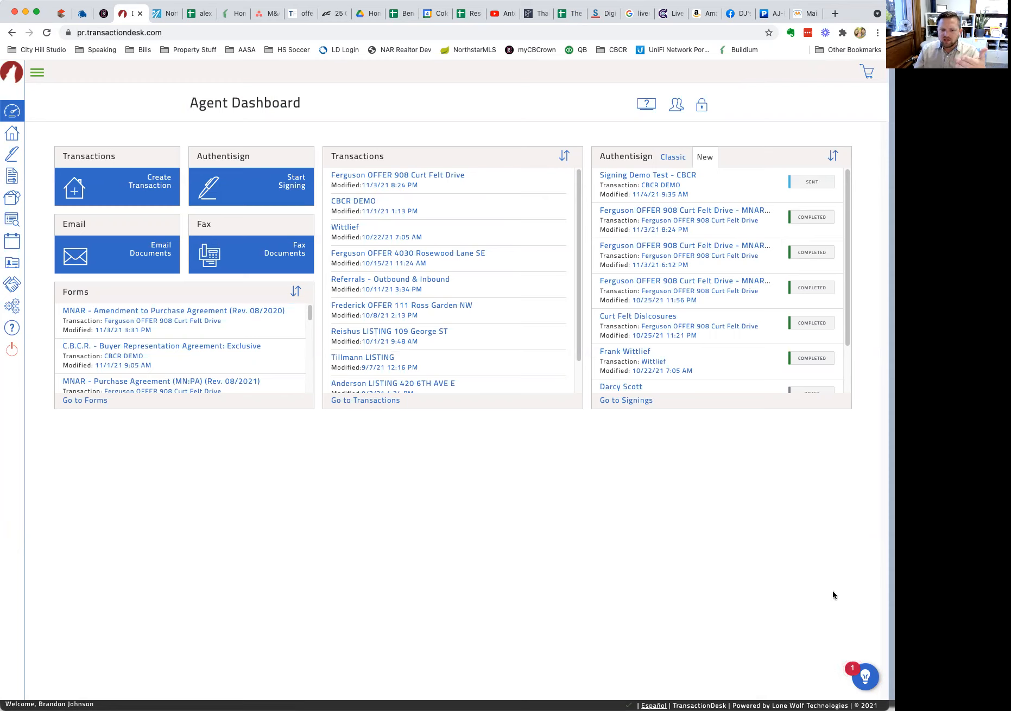
mouse_move(836, 174)
left_mouse_down()
mouse_move(760, 181)
mouse_move(839, 175)
mouse_move(775, 218)
mouse_move(823, 200)
left_mouse_up()
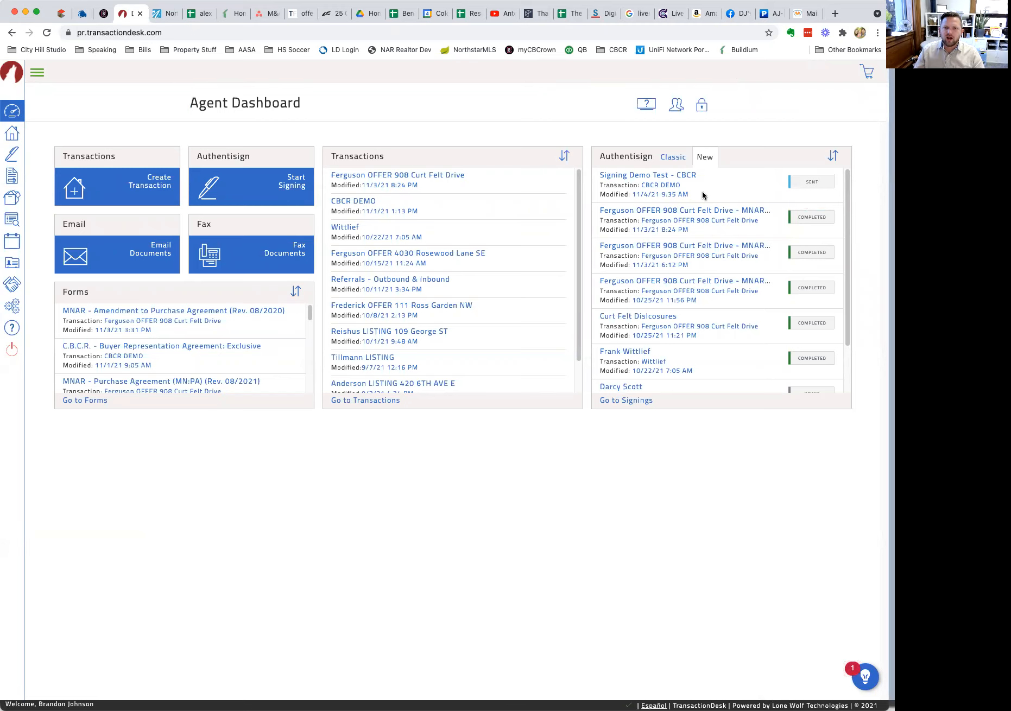
left_click(671, 174)
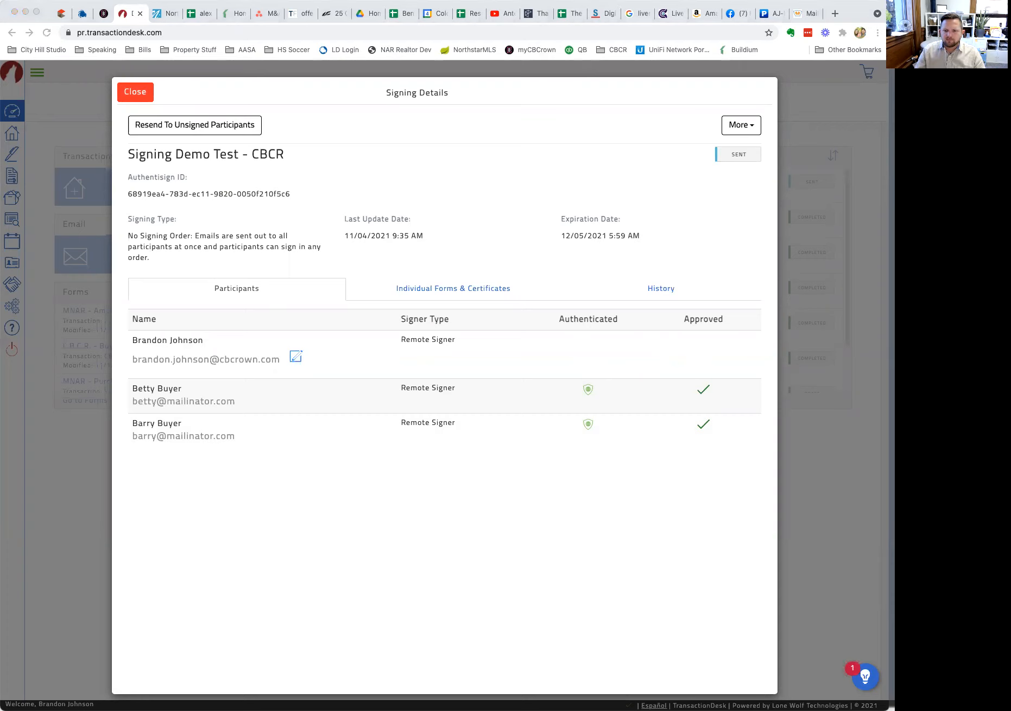
Sign as the agent: accept terms, sign the page-4 broker line, and tick line 95 dual agency consent.
left_click(644, 374)
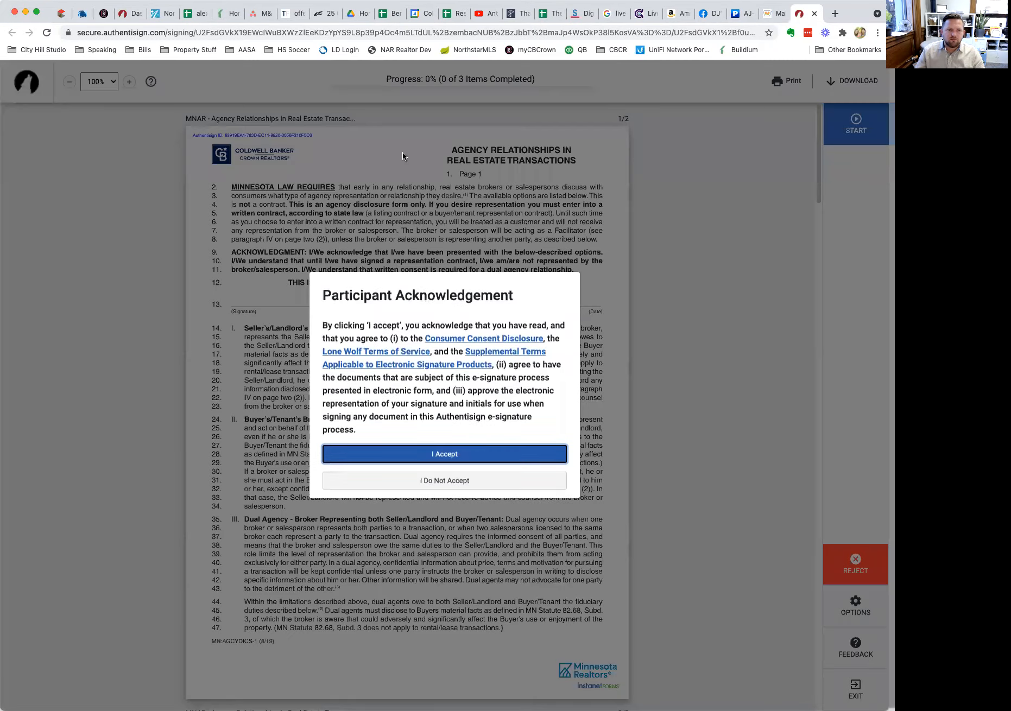
left_click(459, 459)
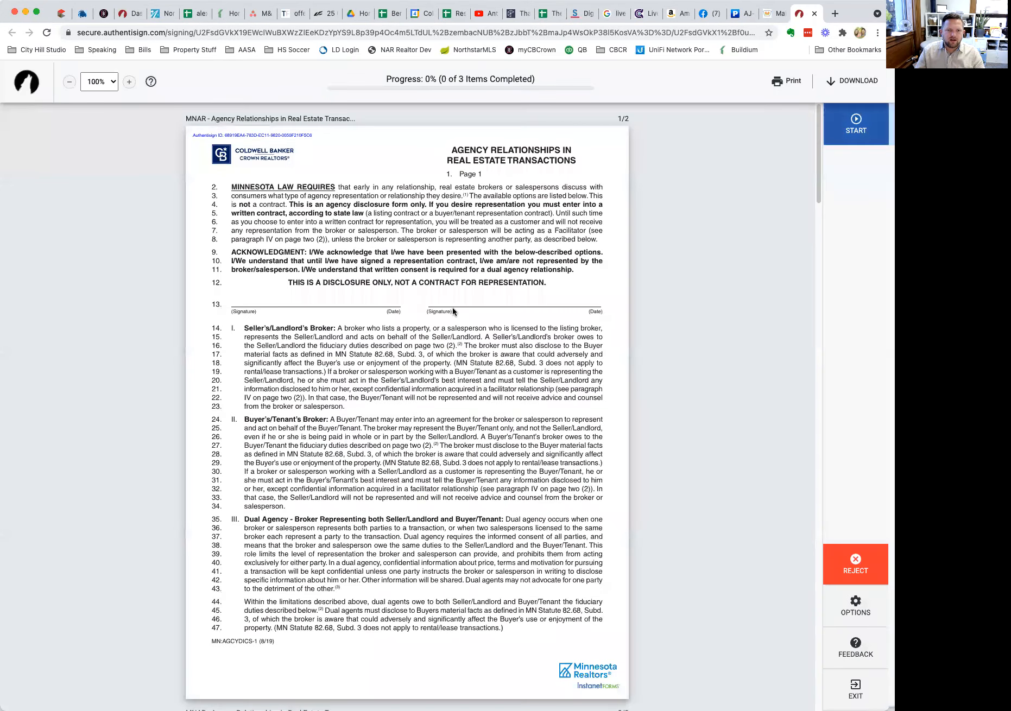
left_click(865, 123)
left_click(299, 357)
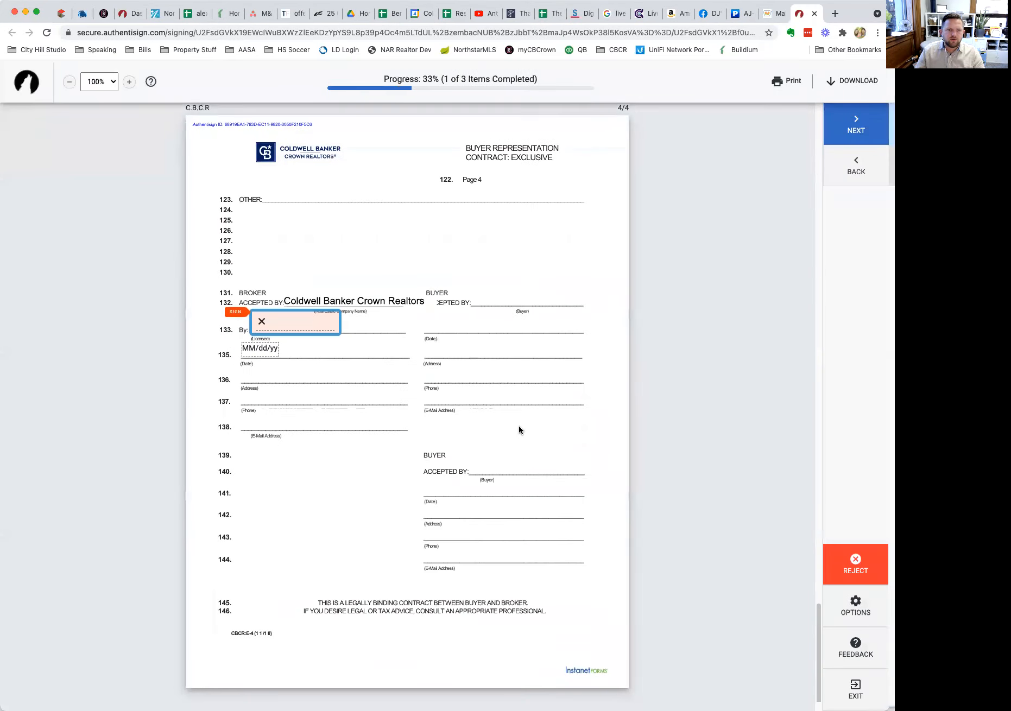
left_click(340, 324)
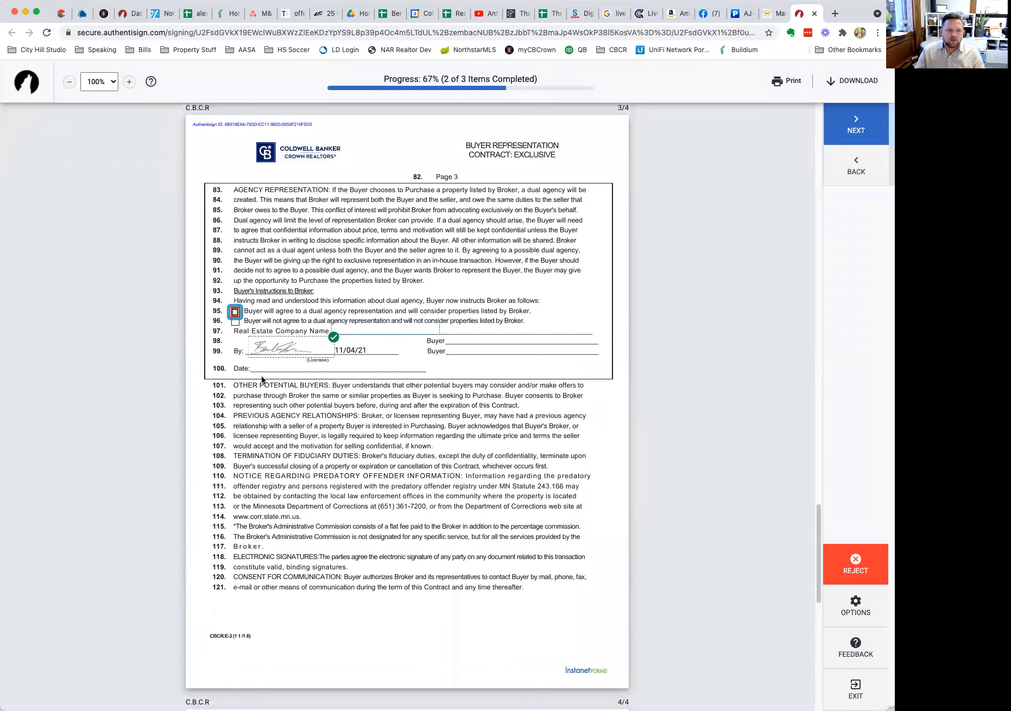
left_click(234, 312)
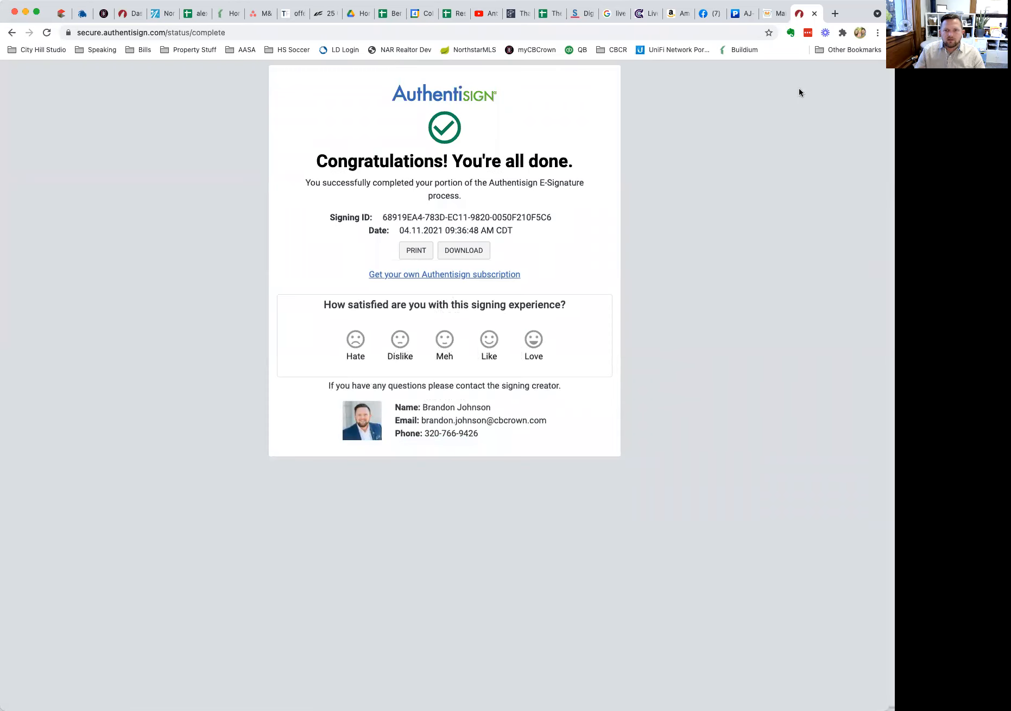
left_click(126, 13)
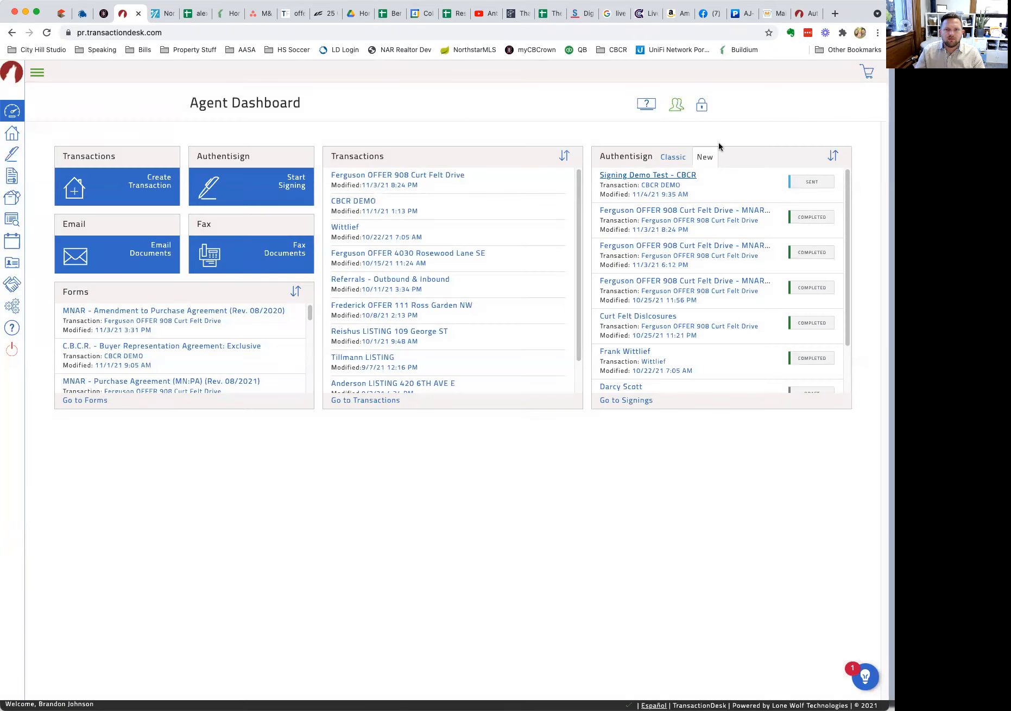
Refresh the Authentisign panel via Classic/New and open the Completed Signing Demo Test - CBCR details.
left_click(673, 158)
left_click(706, 158)
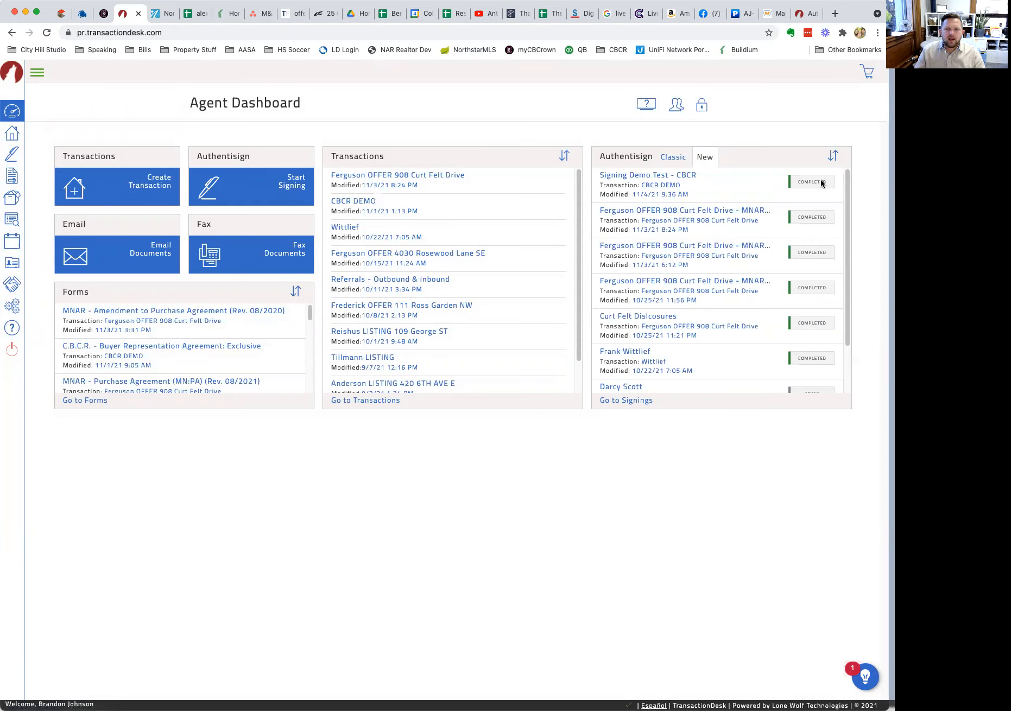
left_click_drag(841, 175, 644, 170)
left_click_drag(590, 191, 858, 177)
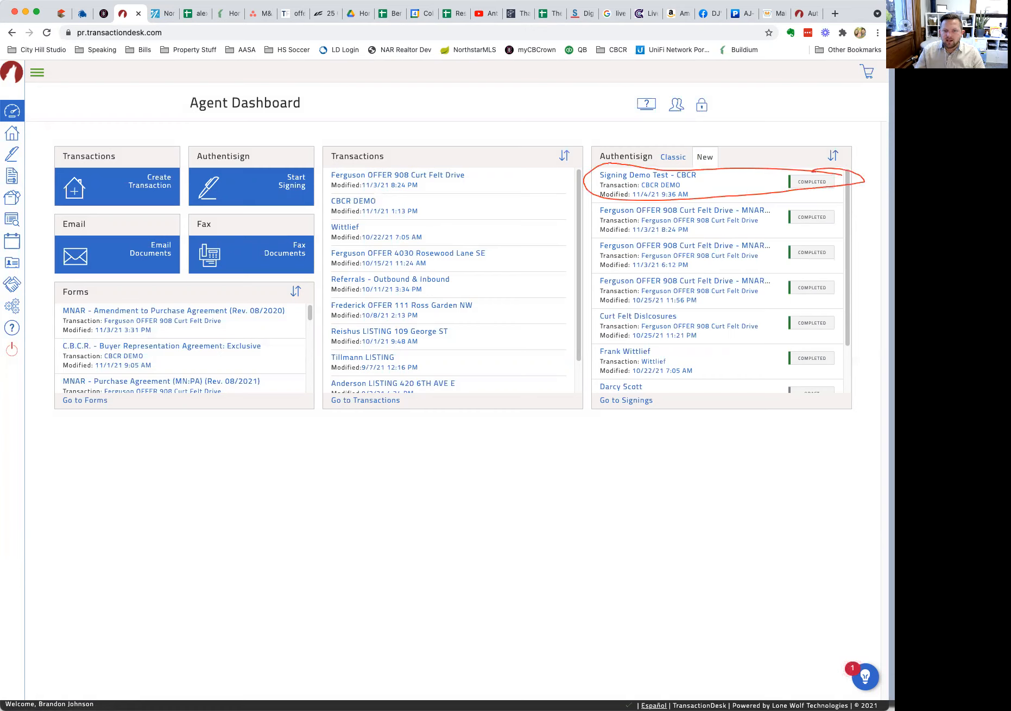
key("Escape")
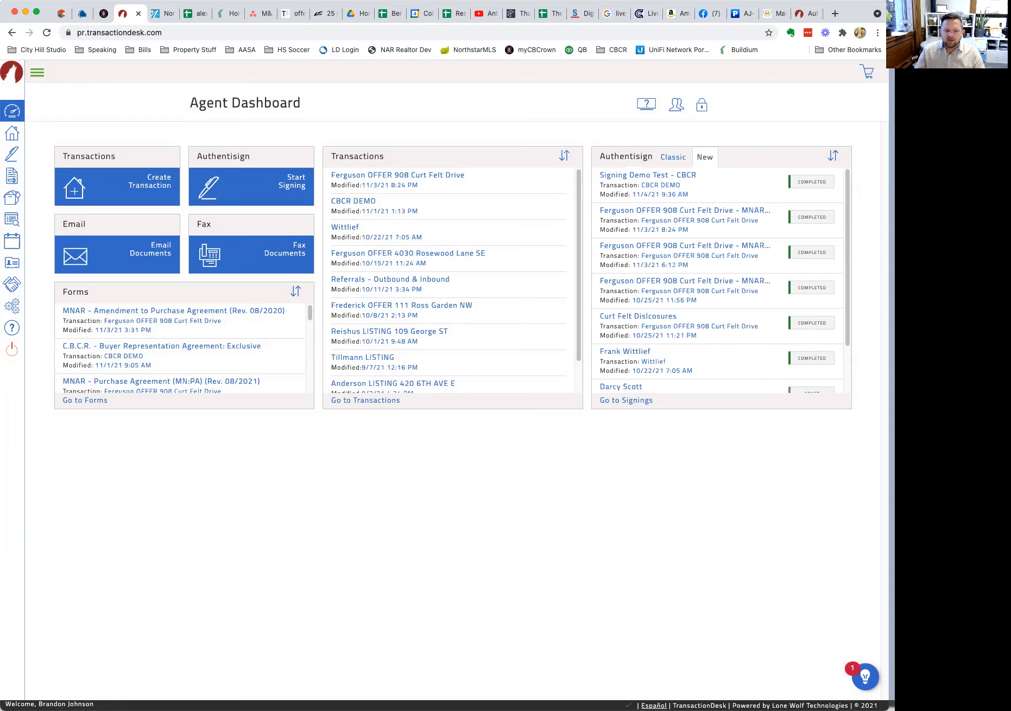
left_click(685, 181)
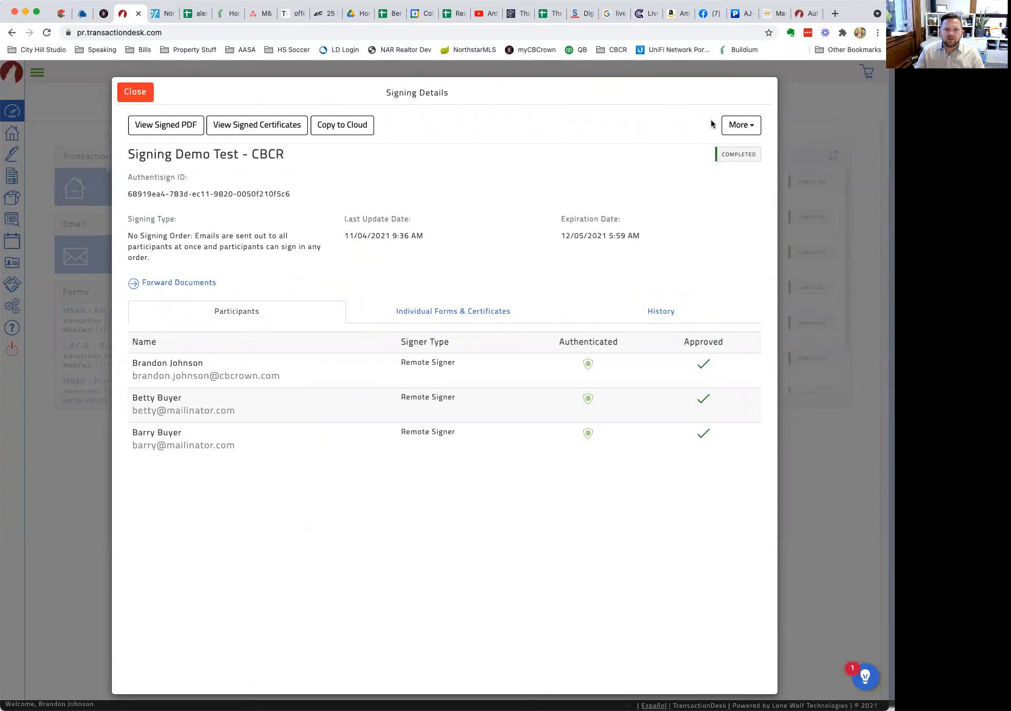
Open the signed PDF of 'Signing Demo Test - CBCR' and scroll through it to verify the agent's and both buyers' signatures.
left_click(733, 125)
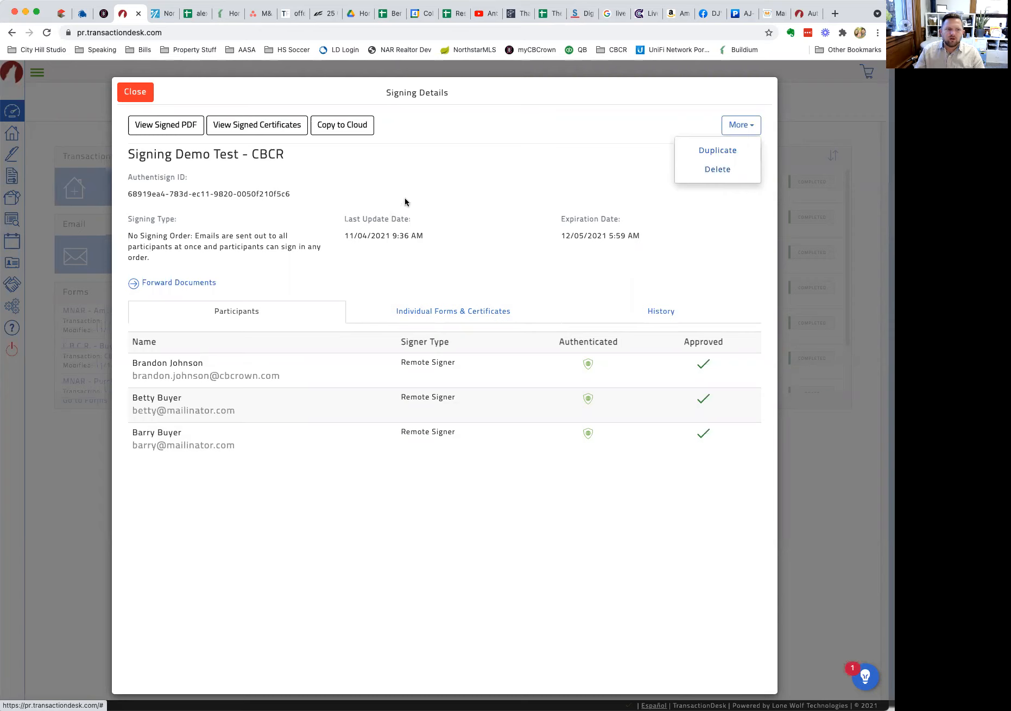
left_click(158, 126)
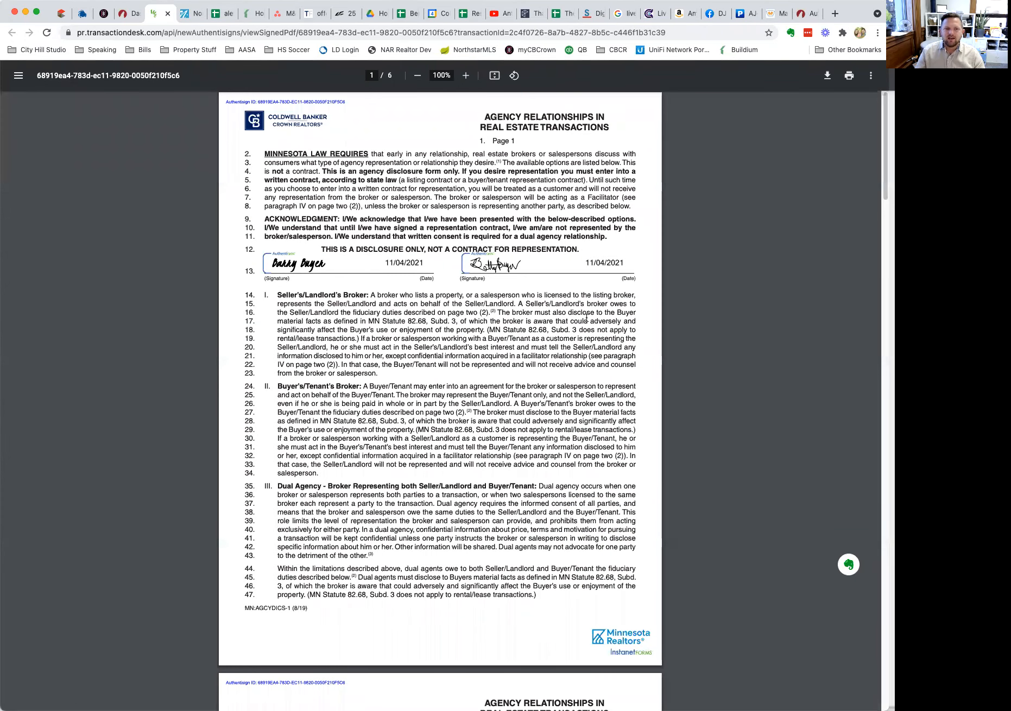
scroll(587, 319, "down", 20)
scroll(585, 325, "down", 16)
scroll(585, 325, "down", 3)
scroll(585, 325, "down", 9)
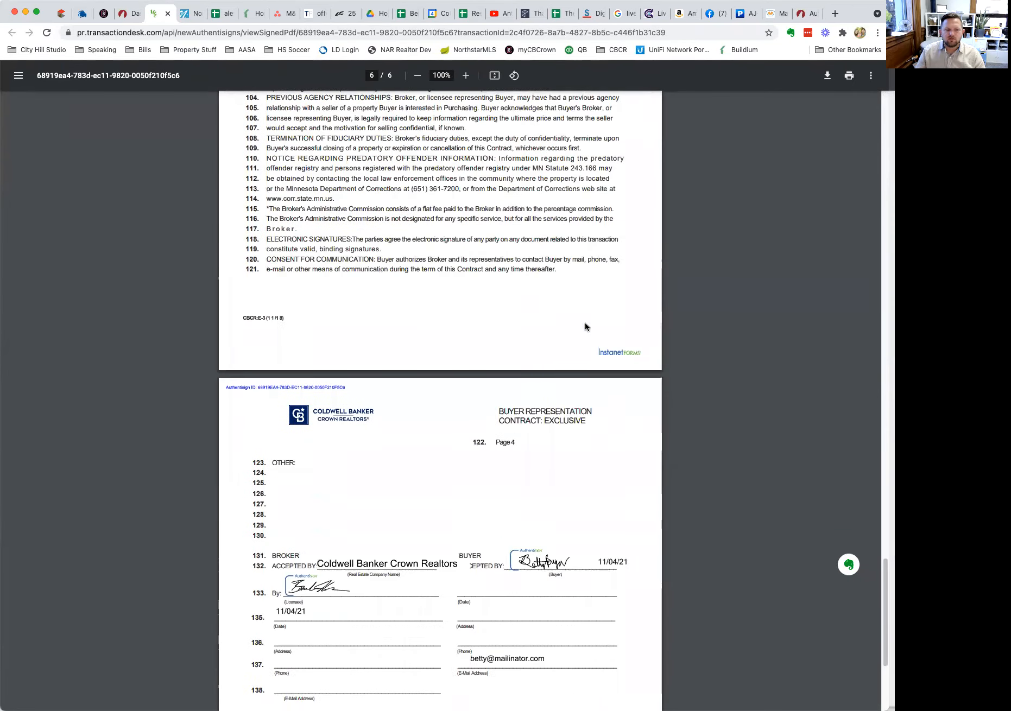
scroll(585, 327, "down", 5)
Return to TransactionDesk and close the Signing Details, back to the Agent Dashboard.
scroll(584, 323, "up", 20)
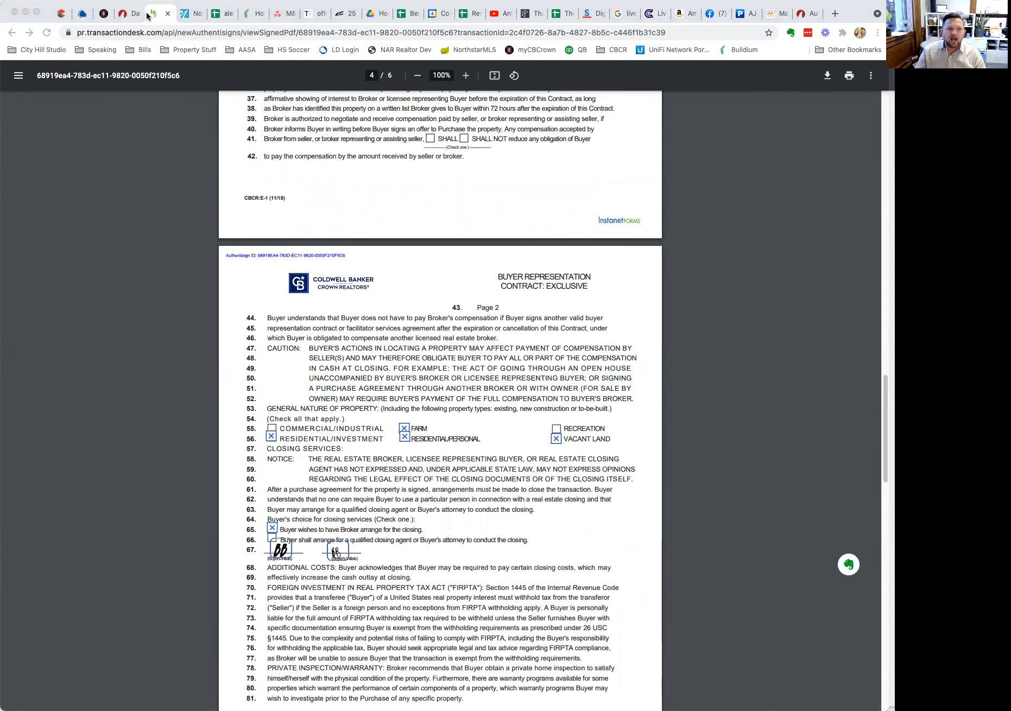
left_click(123, 15)
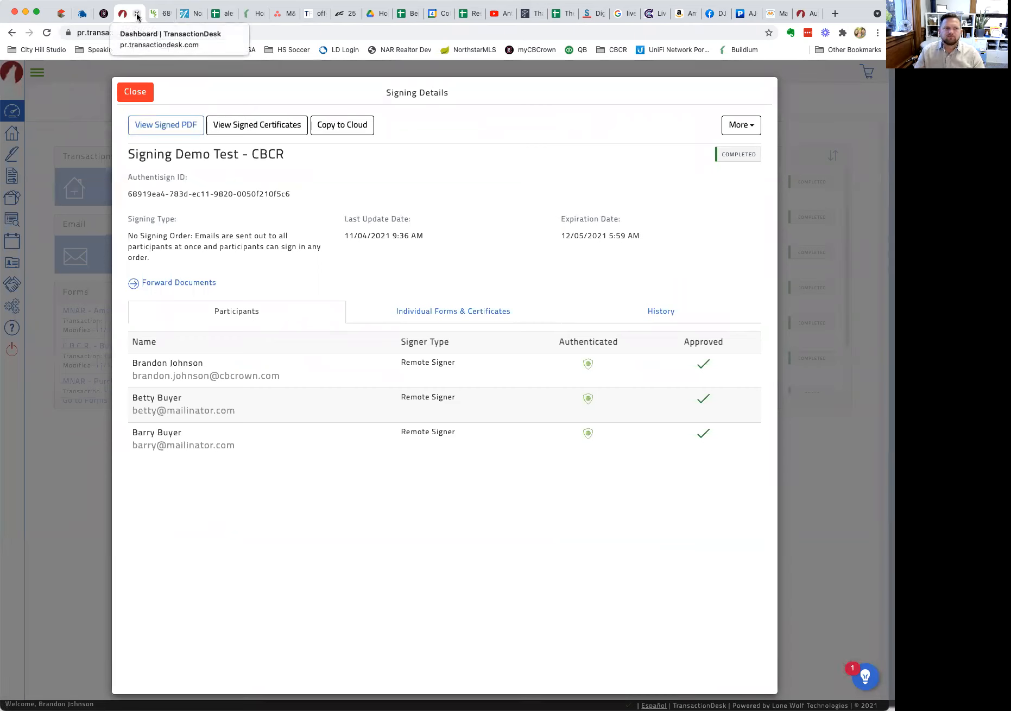
left_click(135, 92)
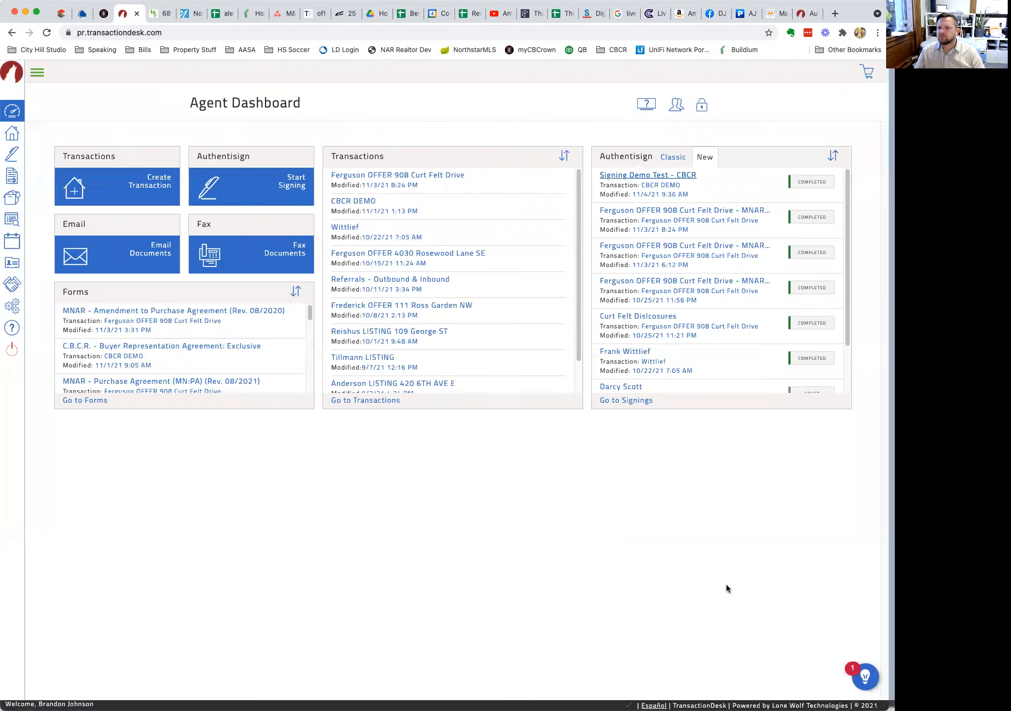